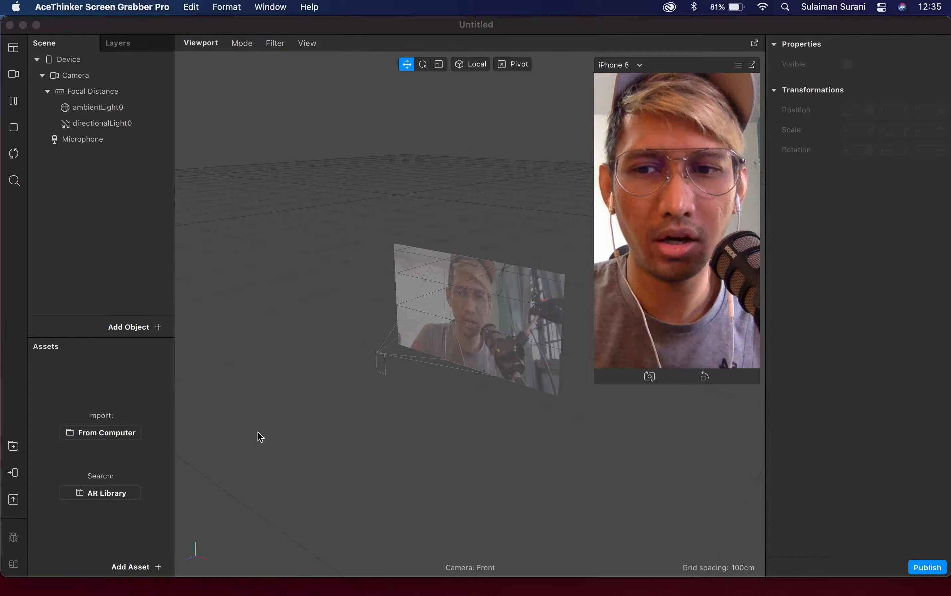
- Import gaussian2.jpg, Gradient1.jpg and Gradient3.jpeg from the computer as texture assets
click(134, 566)
click(134, 566)
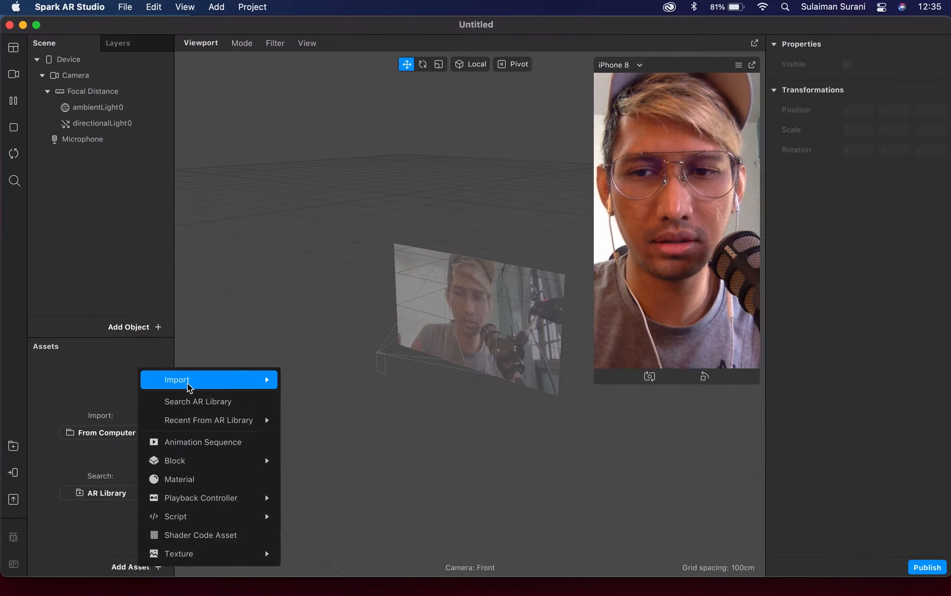
mouse_move(187, 382)
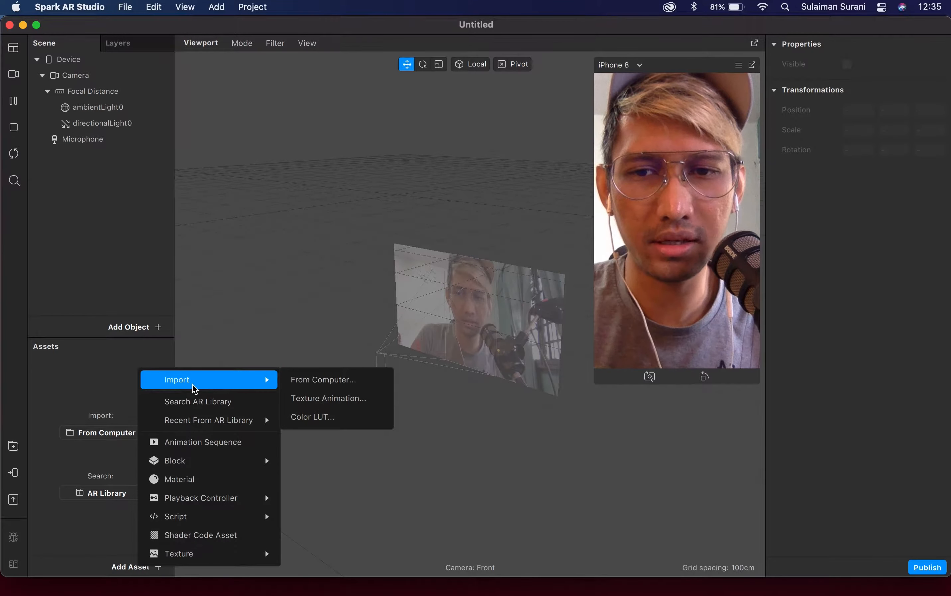
click(330, 387)
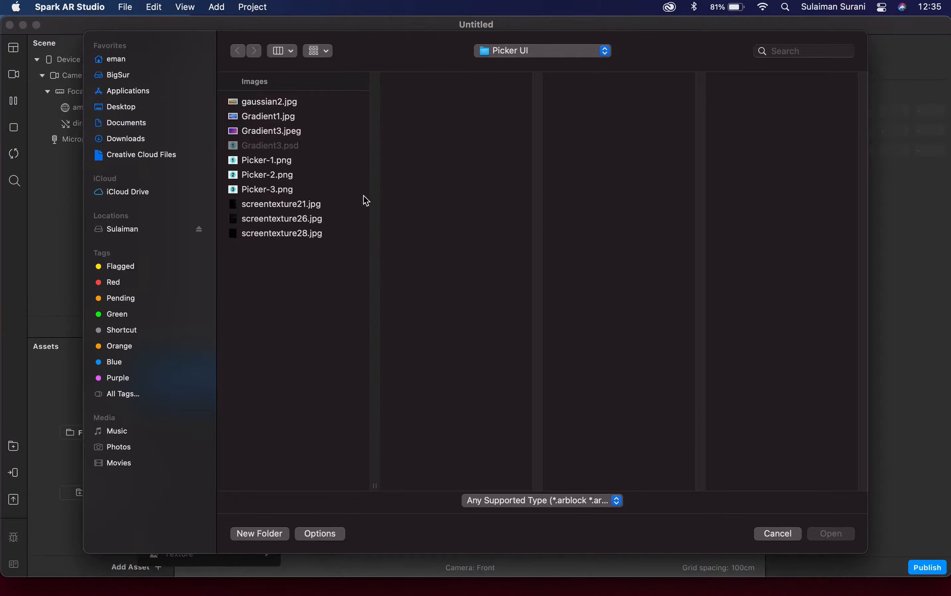
click(291, 118)
click(287, 103)
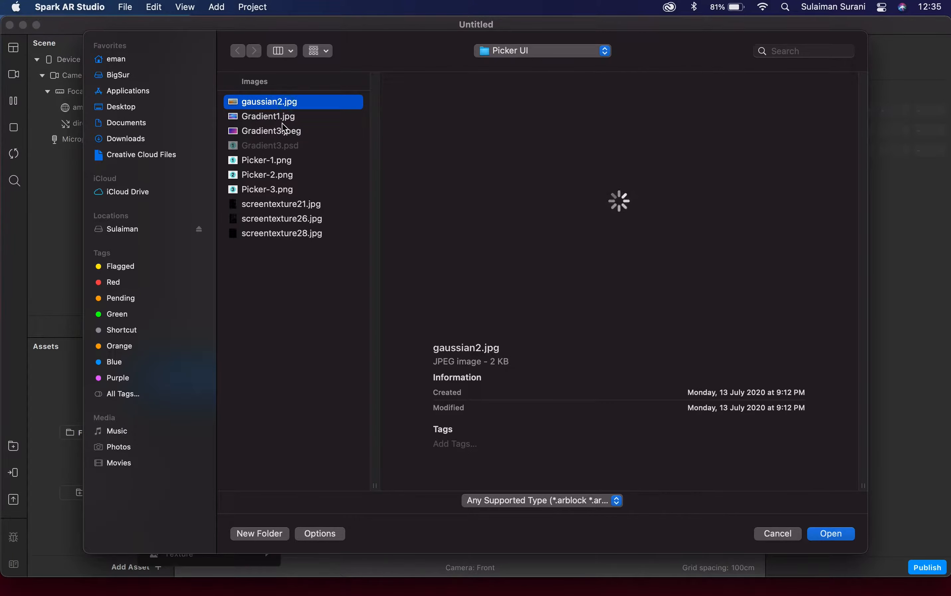
shift+click(280, 120)
shift+click(271, 133)
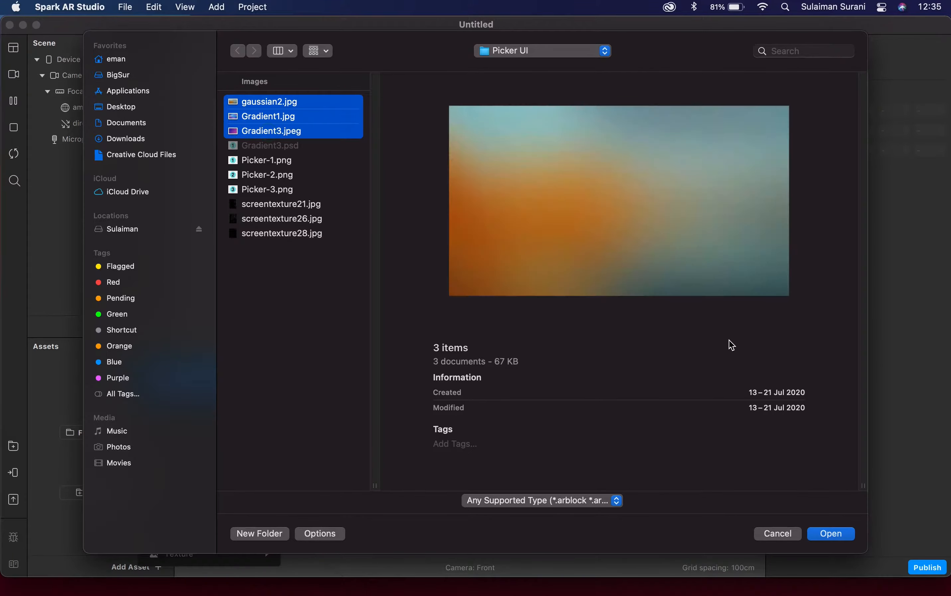
click(832, 534)
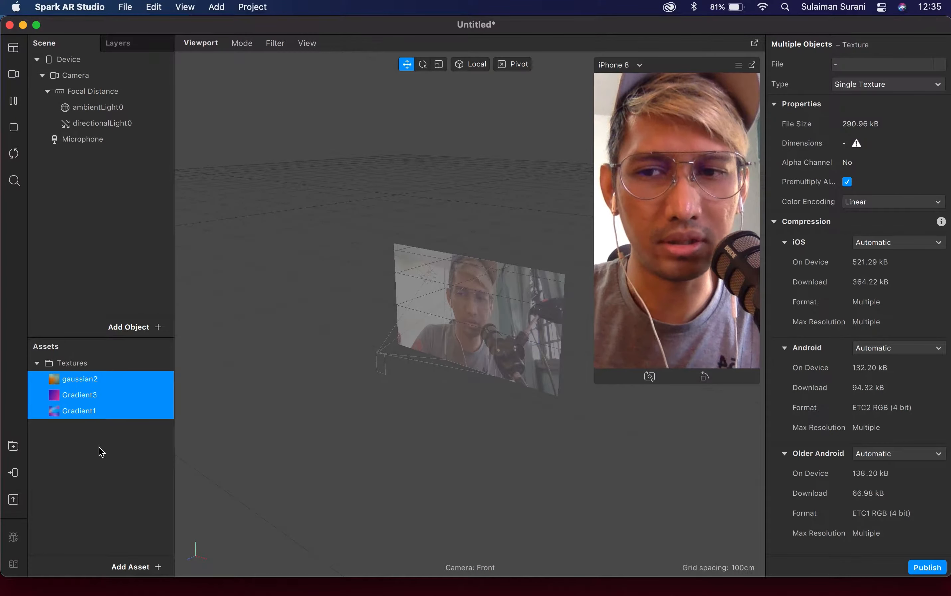
- Set the compression of the three imported textures to None for iOS, Android and Older Android
click(890, 242)
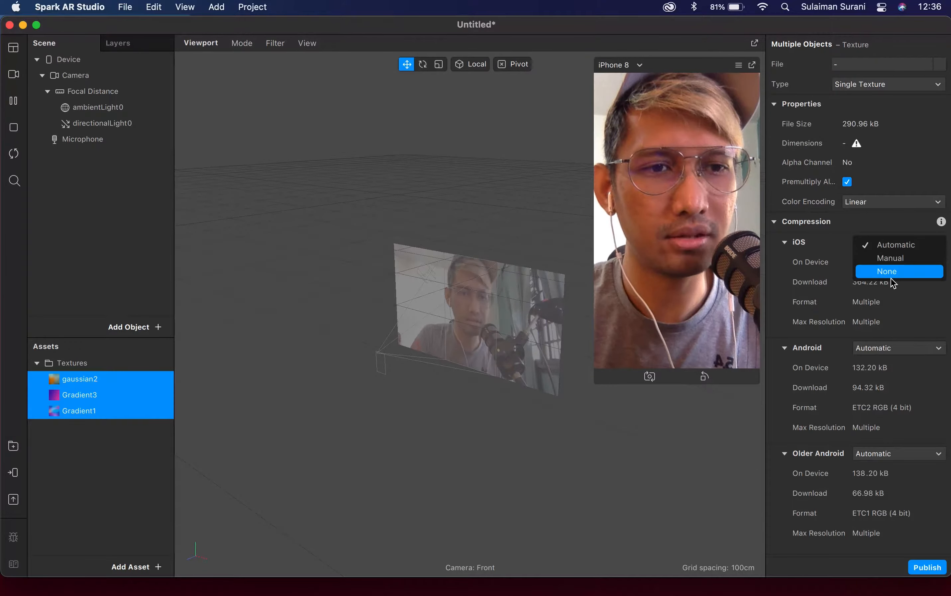
click(908, 277)
click(898, 309)
click(889, 336)
click(881, 373)
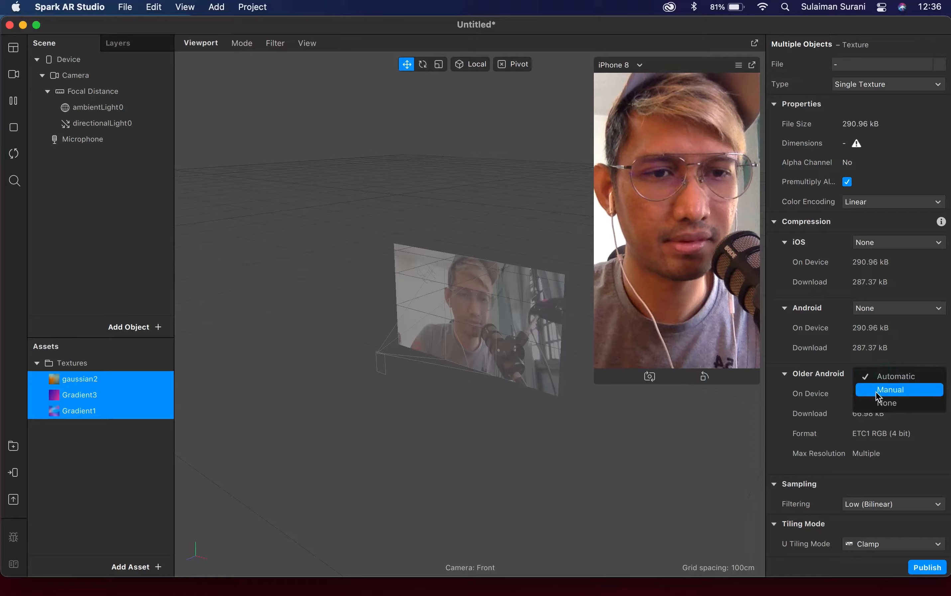
click(873, 401)
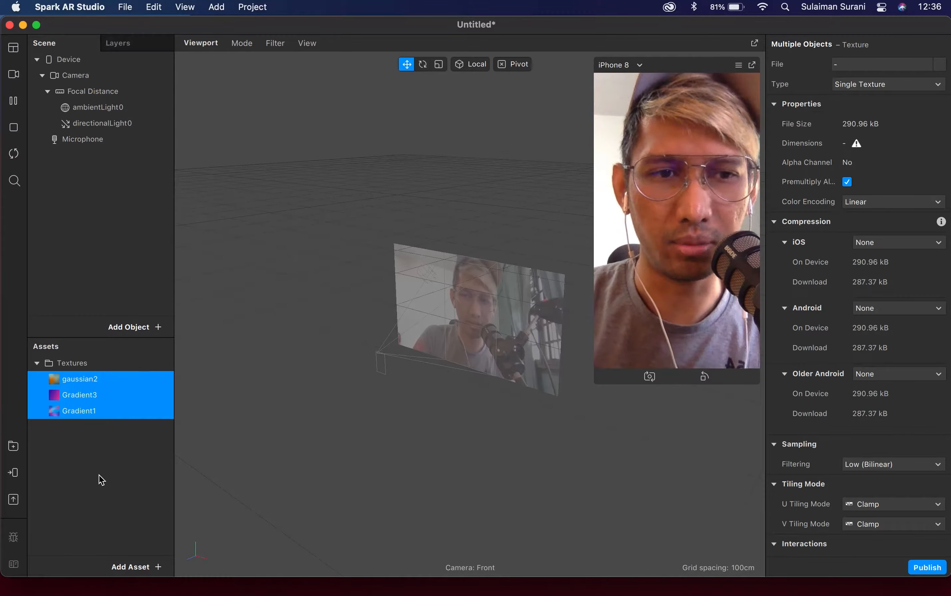
click(63, 453)
- Insert a canvas into the scene and add a rectangle inside it
click(118, 327)
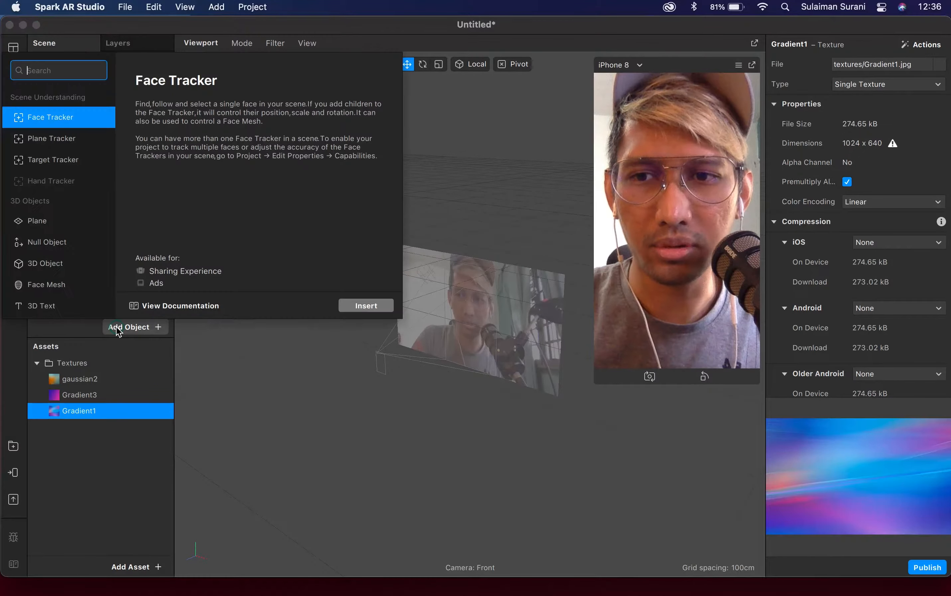
text(canvas)
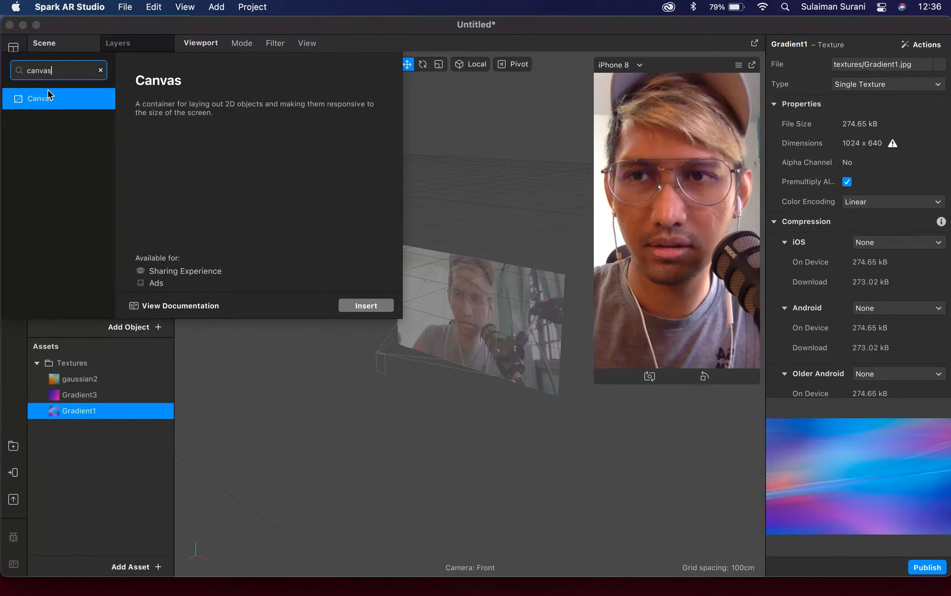
double_click(48, 94)
click(87, 139)
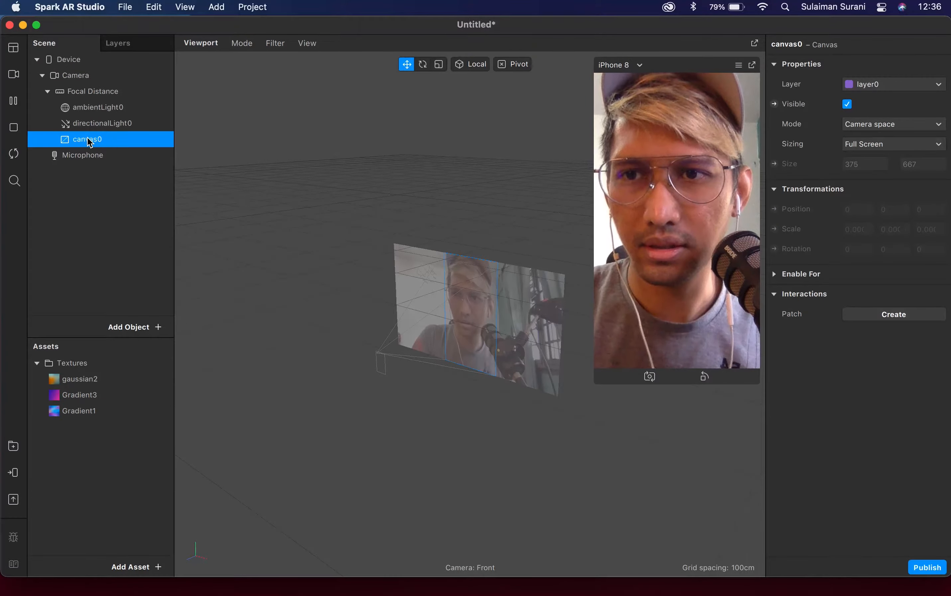
right_click(90, 142)
mouse_move(136, 150)
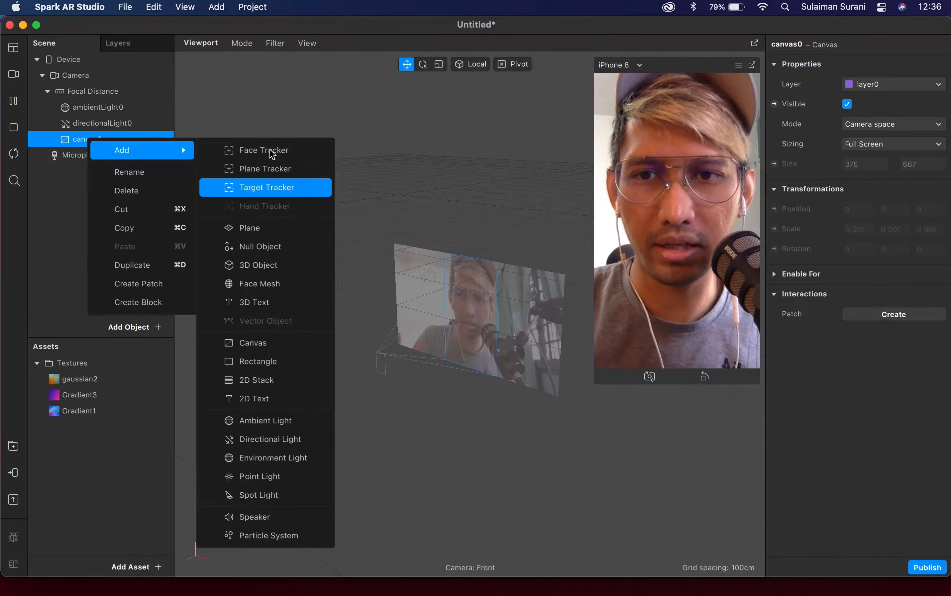
click(260, 363)
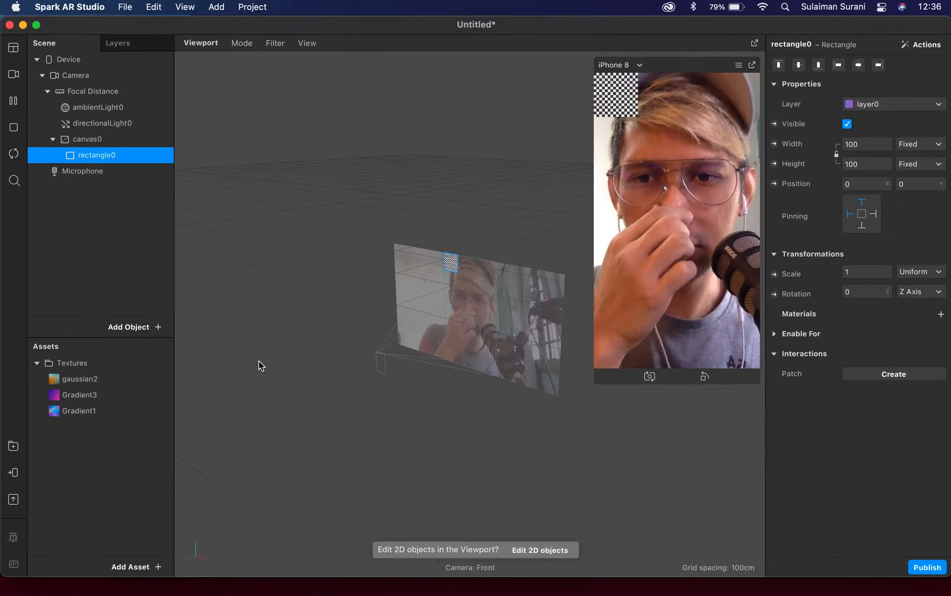
- Make the rectangle fill the canvas's width and height, and rename it as "gradient 1"
click(855, 144)
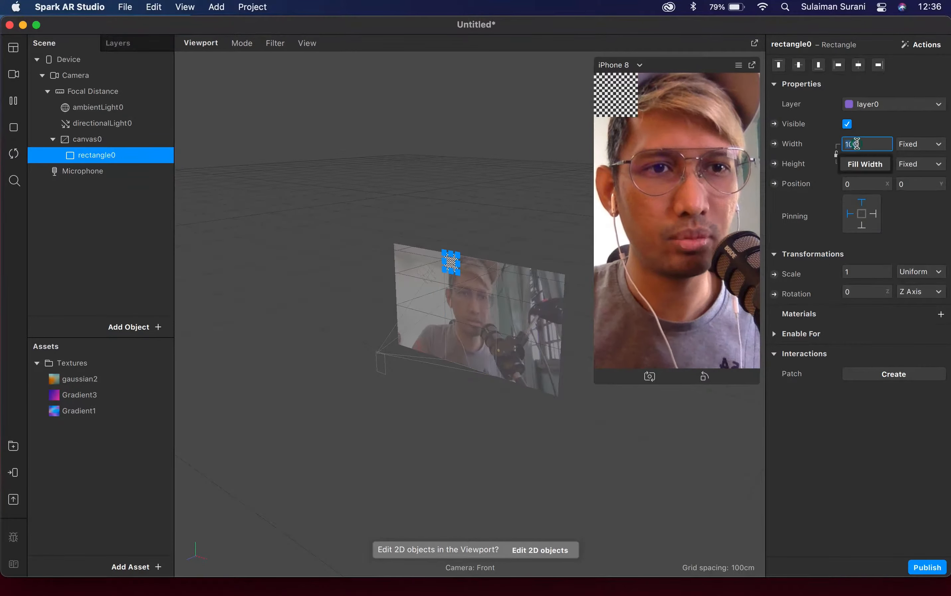
click(867, 165)
click(863, 164)
click(868, 184)
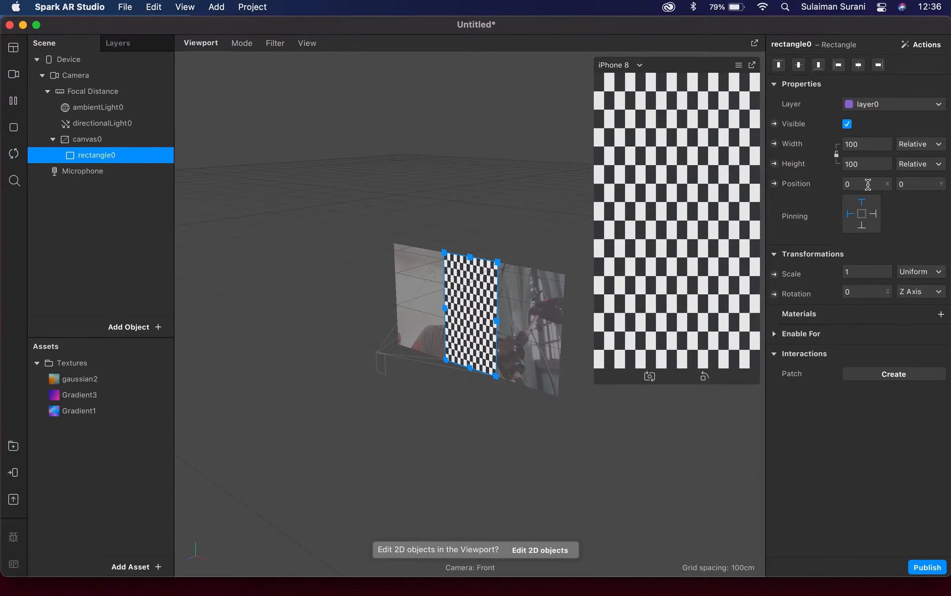
right_click(93, 155)
click(150, 190)
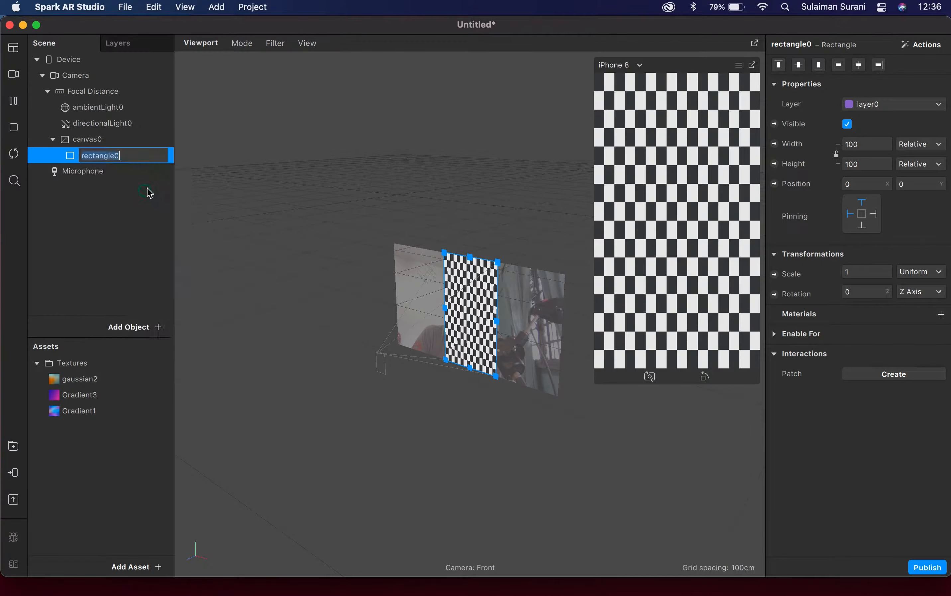
text(gradient 1)
key(Return)
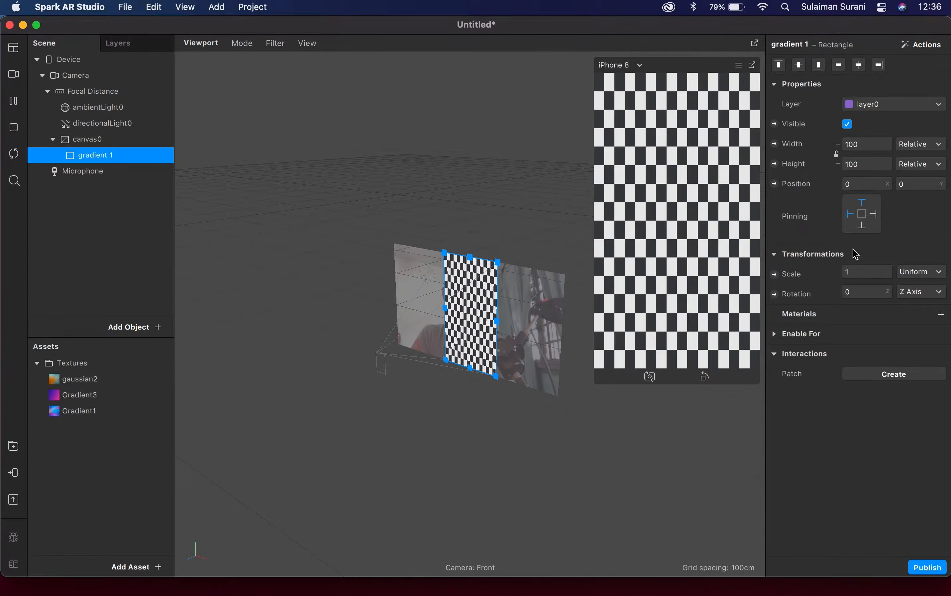
- Add a new material to the gradient 1 rectangle and use Gradient1 as its diffuse texture
click(941, 316)
click(805, 334)
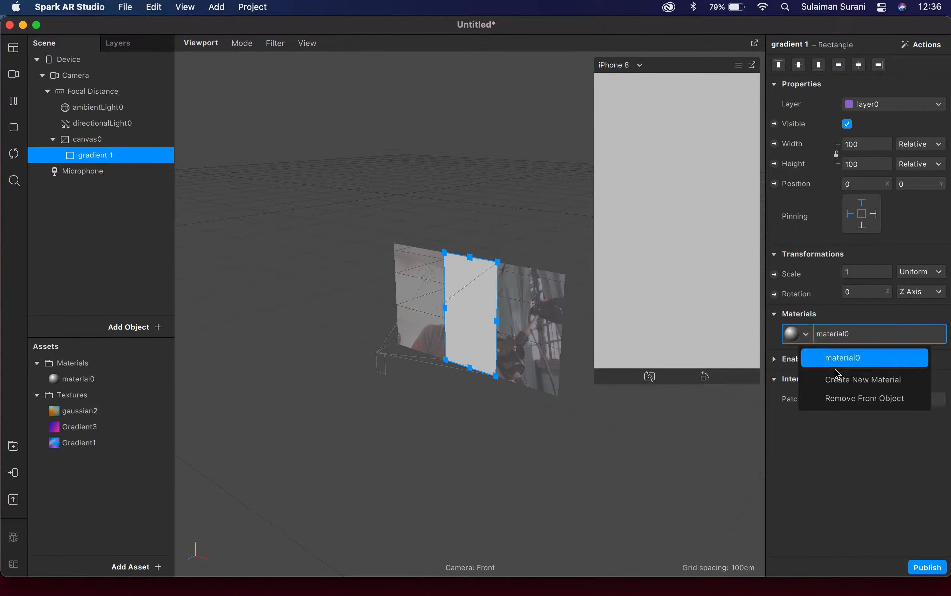
click(80, 380)
click(865, 144)
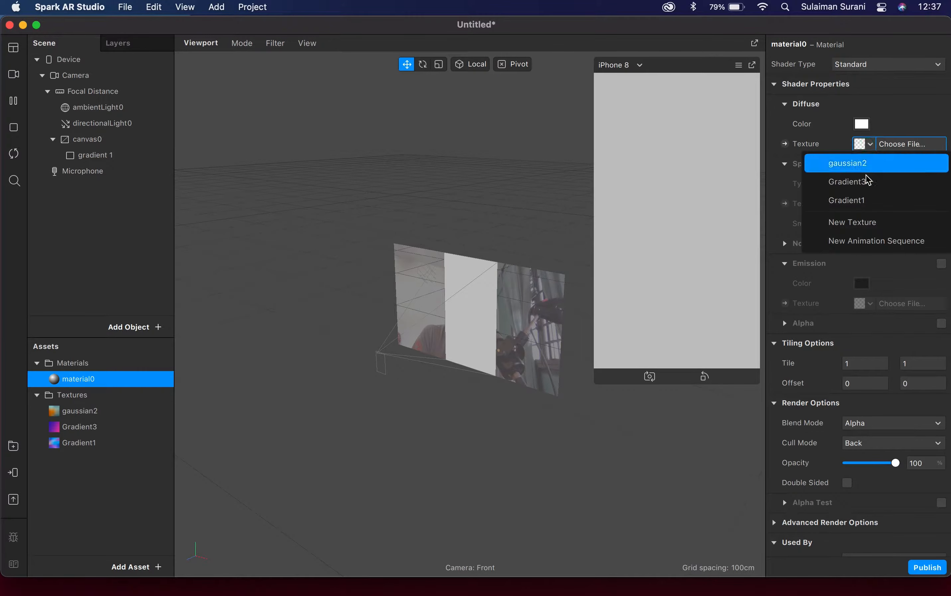
click(859, 202)
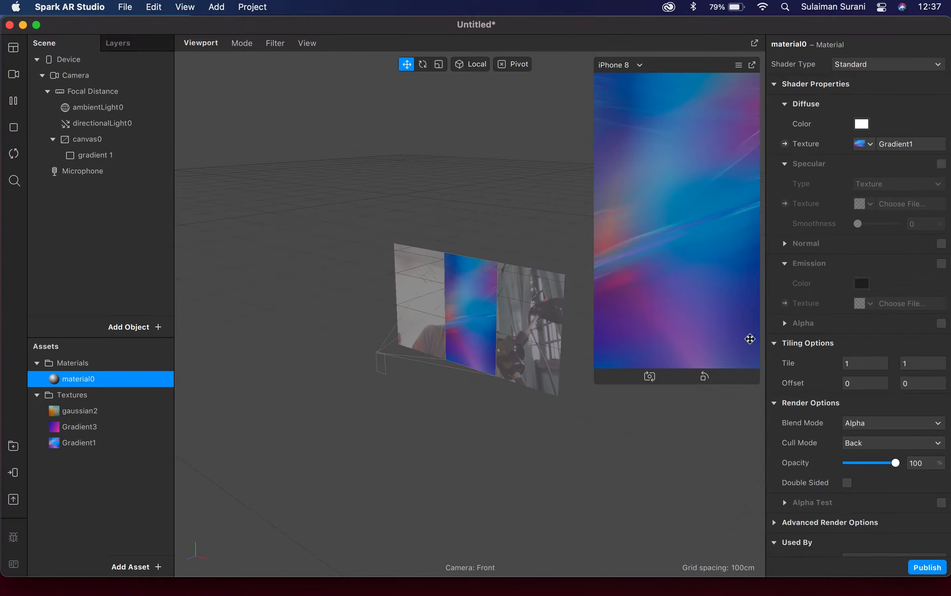
- Set the gradient 1 material's blend mode to Screen and lower its opacity to about 63%
click(886, 424)
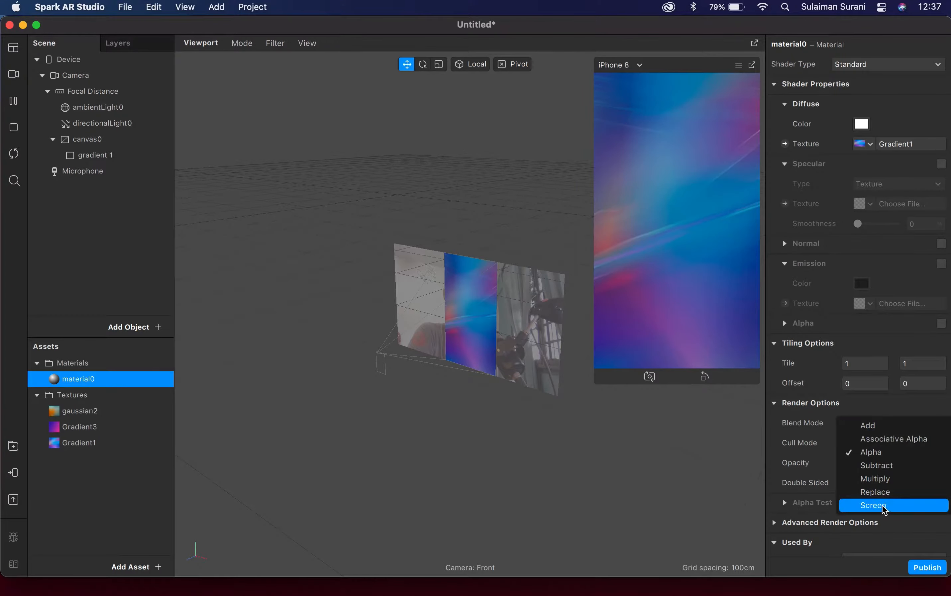
click(888, 499)
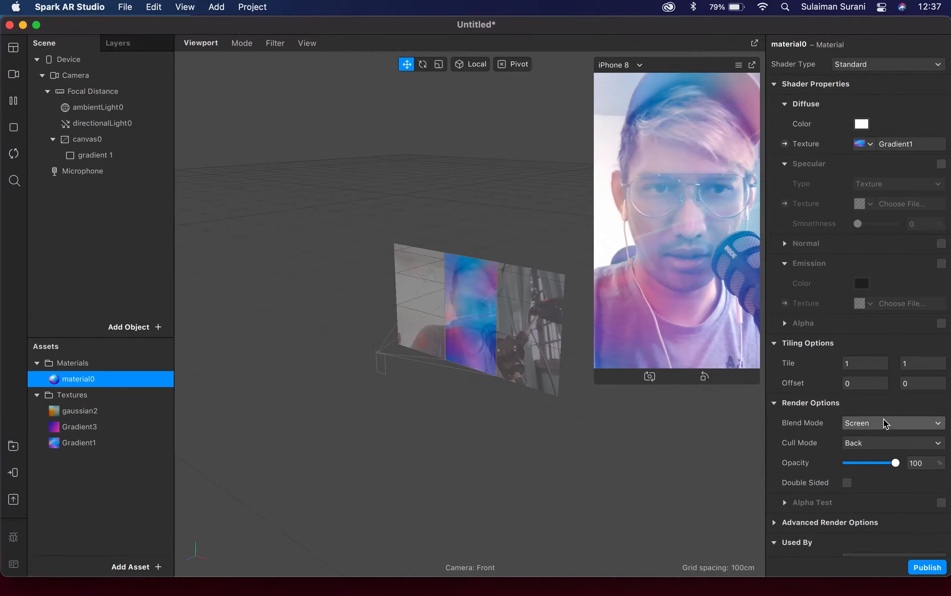
drag(895, 464, 878, 464)
drag(594, 384, 604, 366)
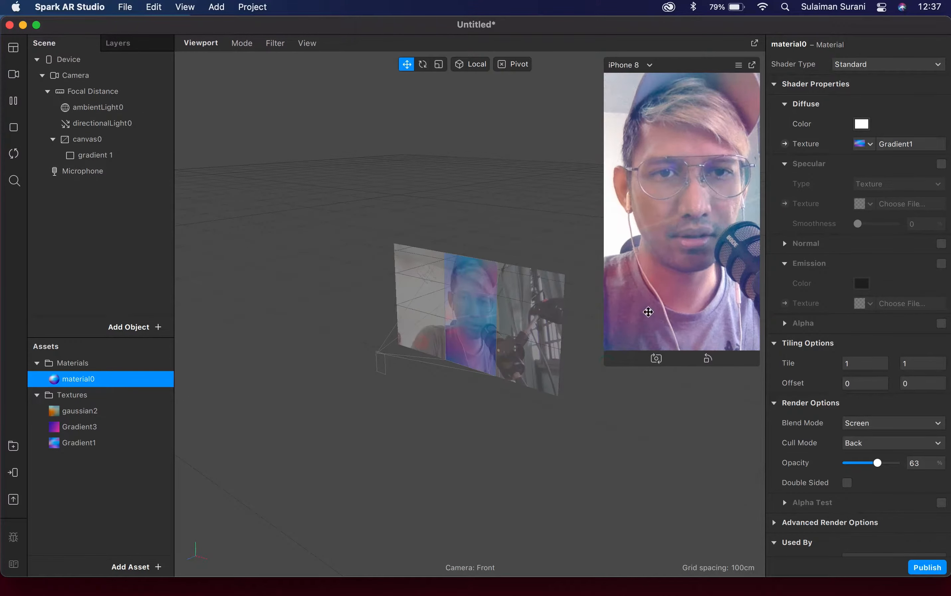
drag(877, 464, 875, 465)
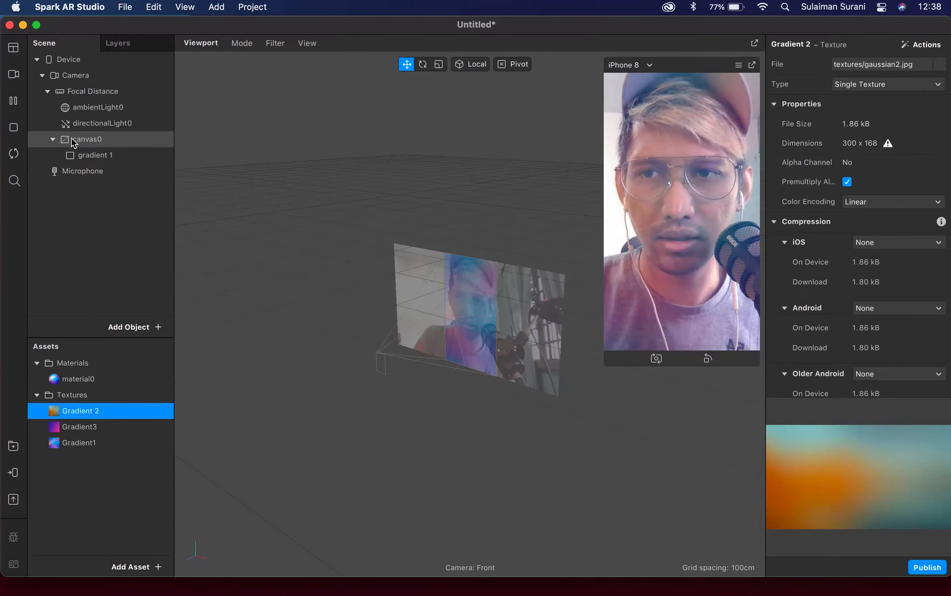
- Add a second rectangle to the canvas and rename it as "gradient 2"
right_click(141, 142)
mouse_move(141, 152)
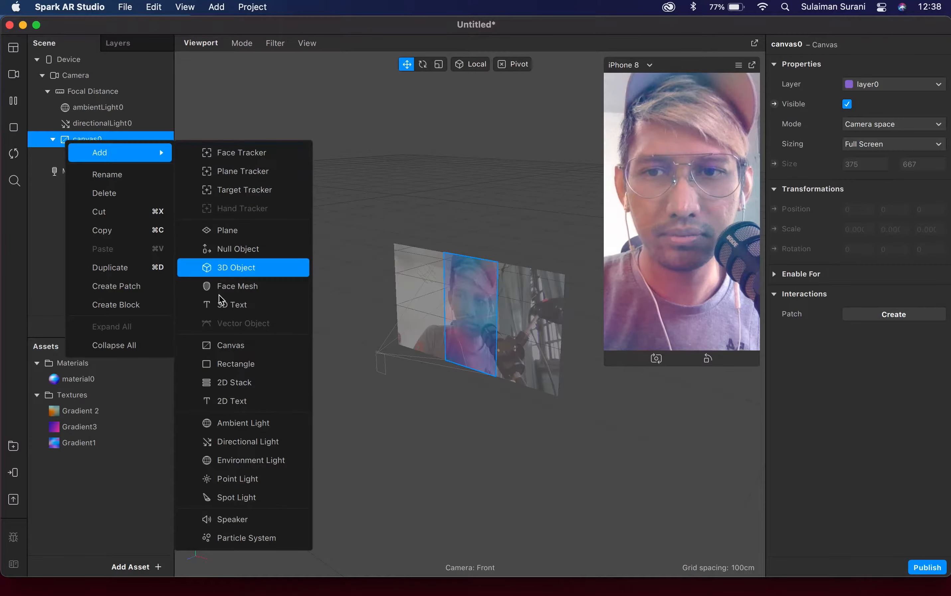
click(222, 364)
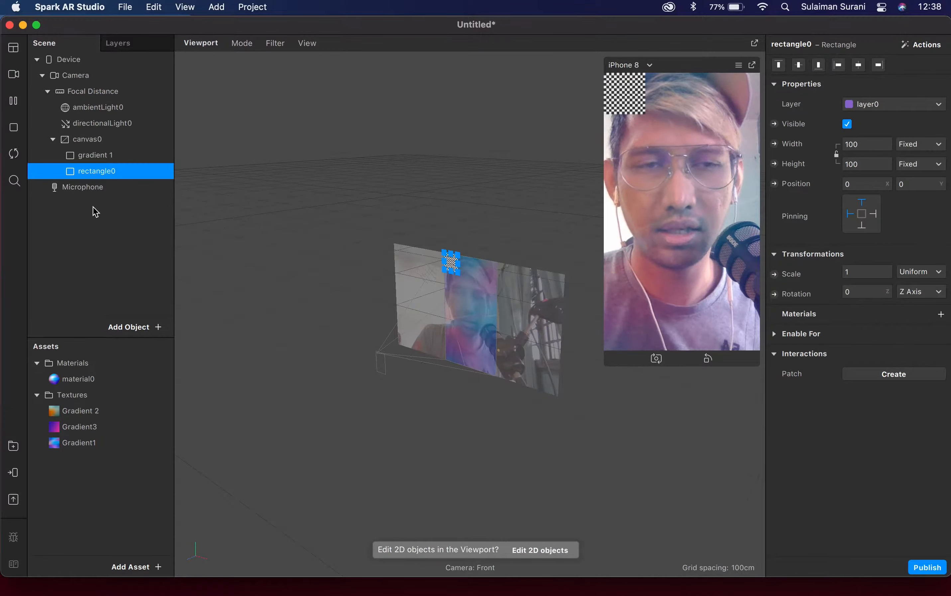
right_click(111, 175)
click(173, 207)
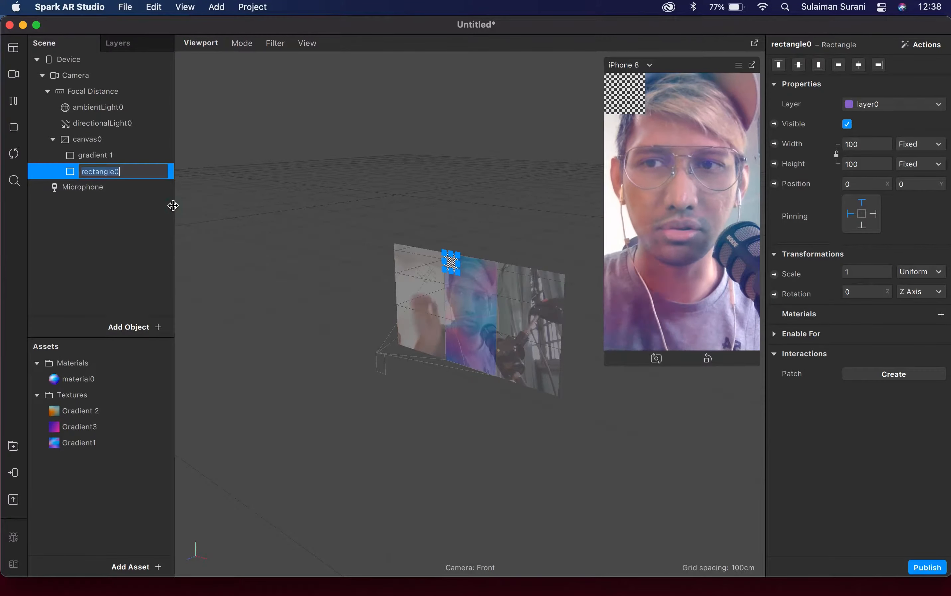
text(gra)
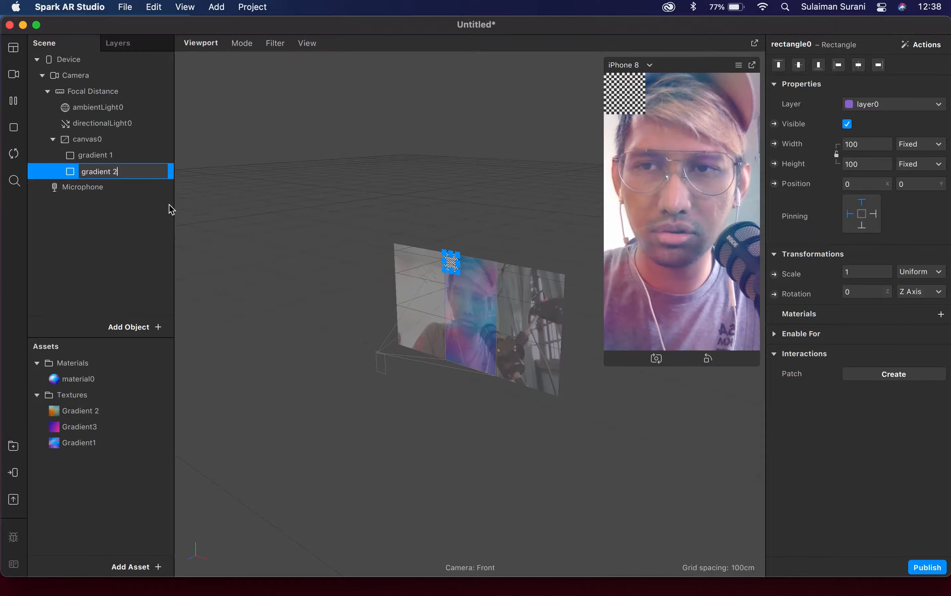
text(dient 2)
key(Return)
- Create a new material for the gradient 2 rectangle and use Gradient 2 as its diffuse texture
click(940, 314)
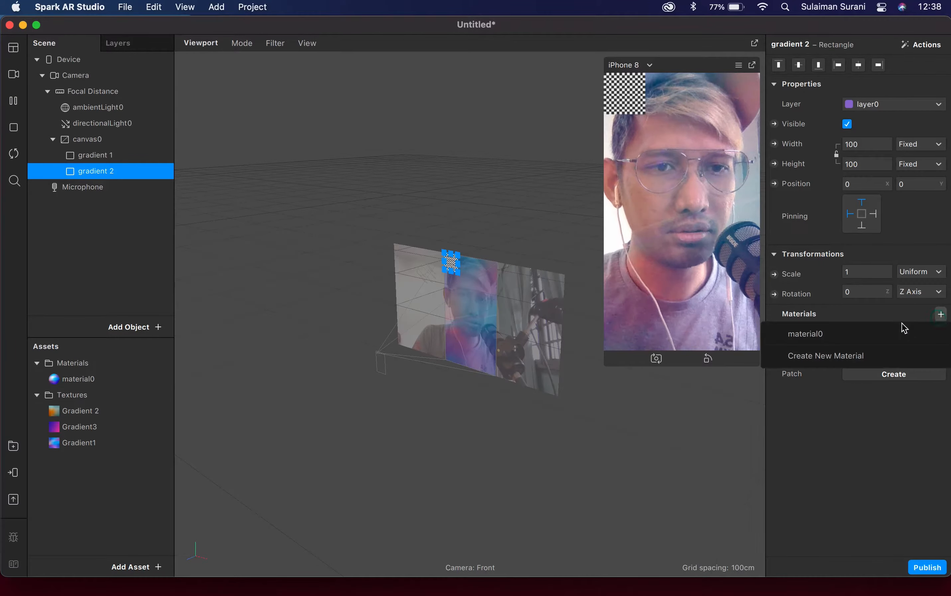
click(824, 356)
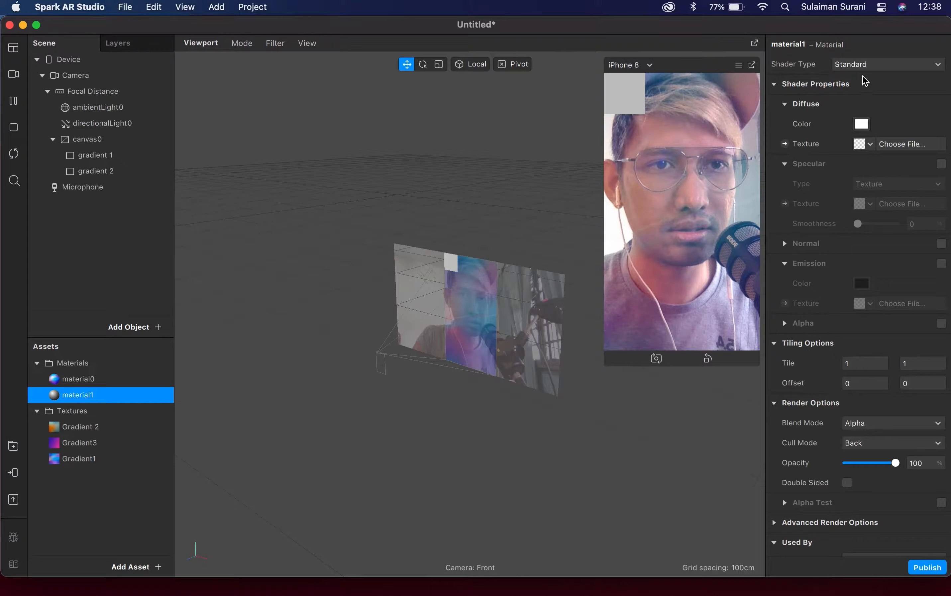
click(869, 144)
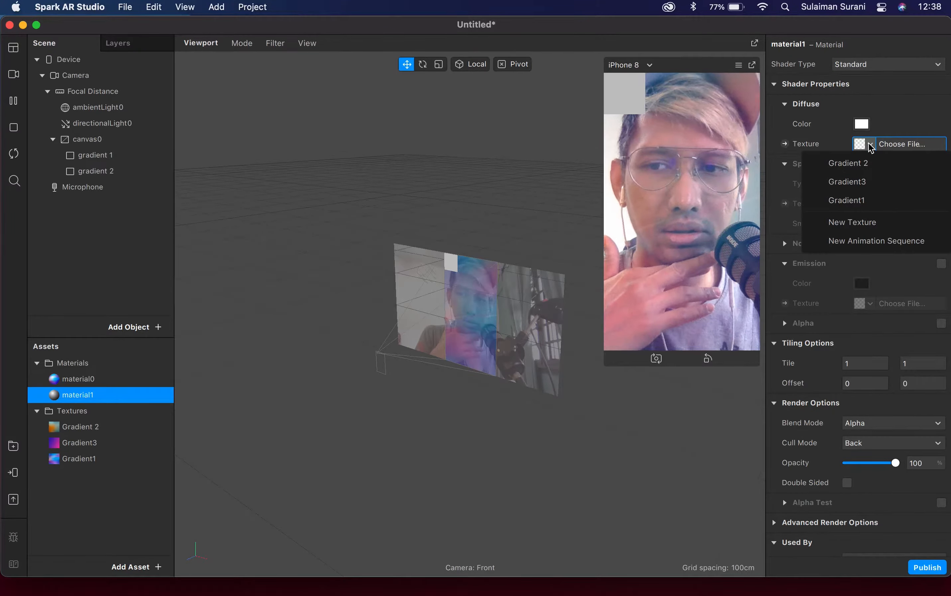
click(869, 166)
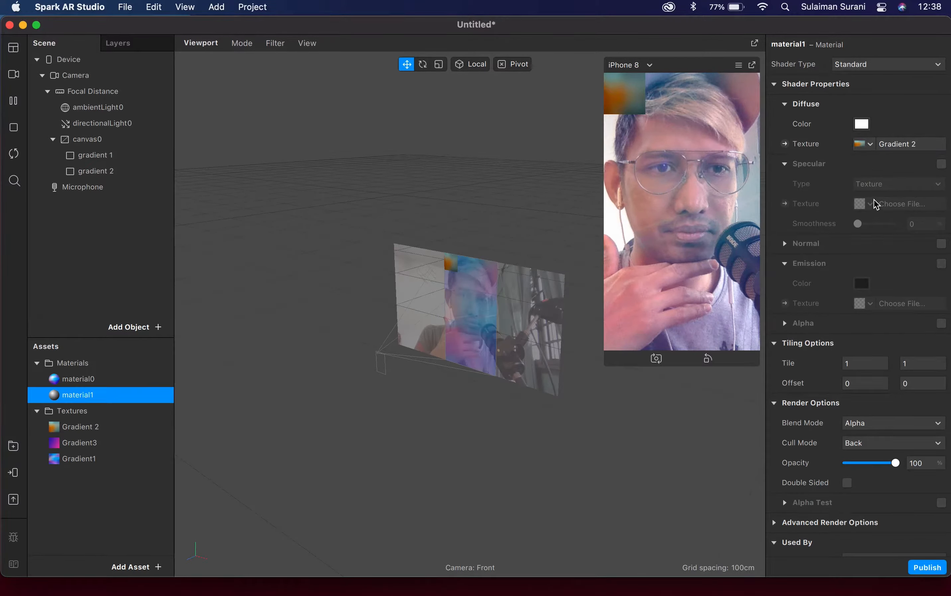
- Make the gradient 2 rectangle fill the full width and height of the canvas
click(103, 173)
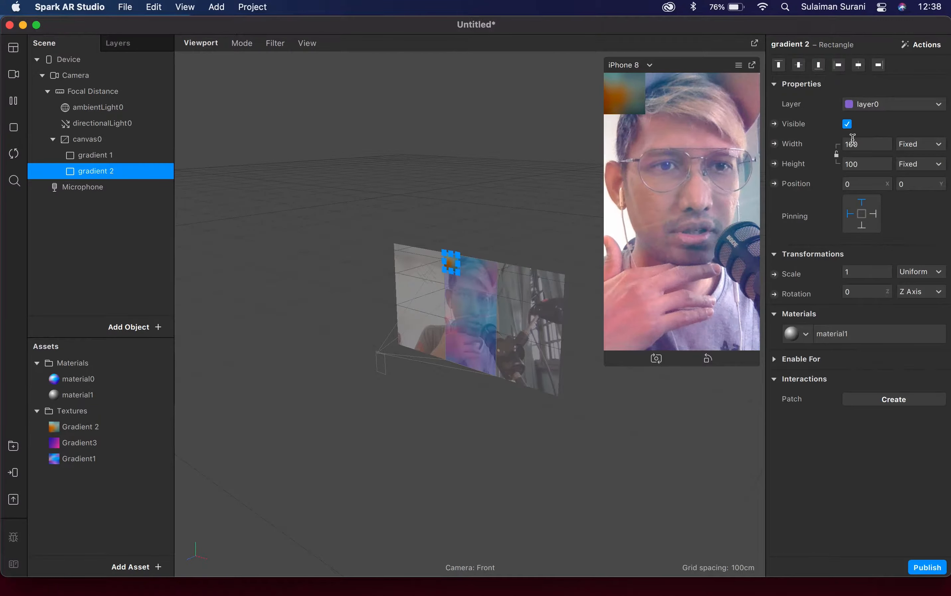
click(865, 164)
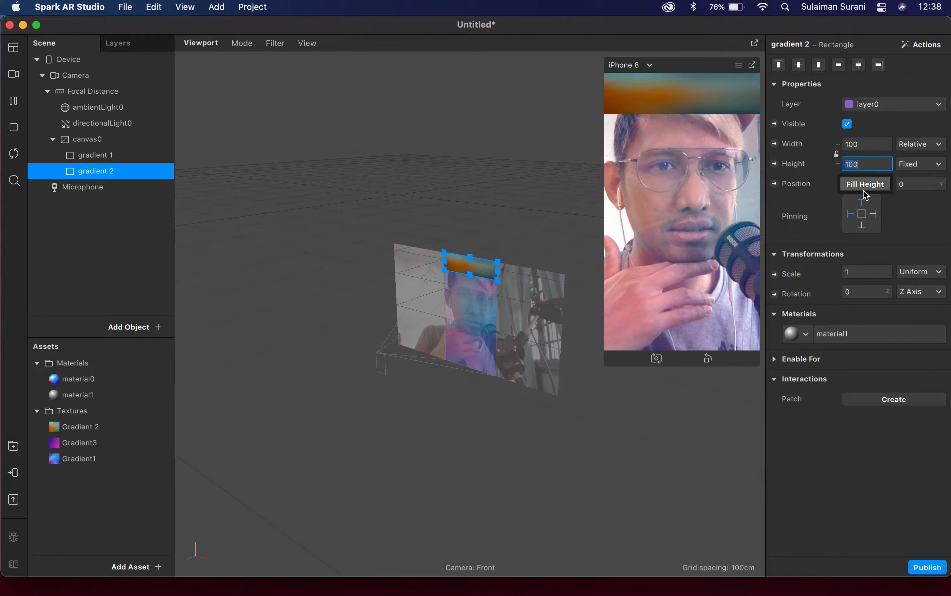
click(864, 184)
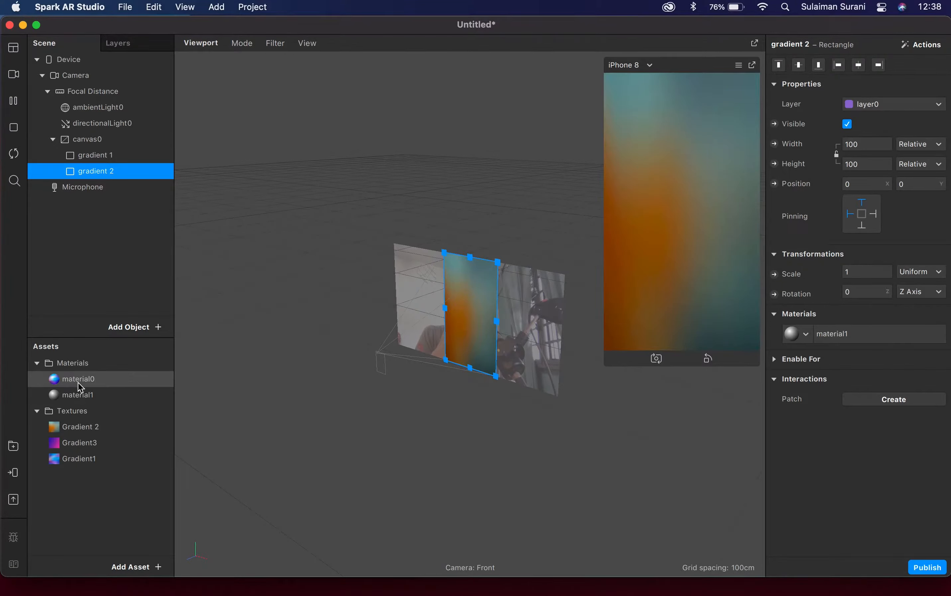
- Set the gradient 2 material's blend mode to Screen and lower its opacity to 50%
click(81, 396)
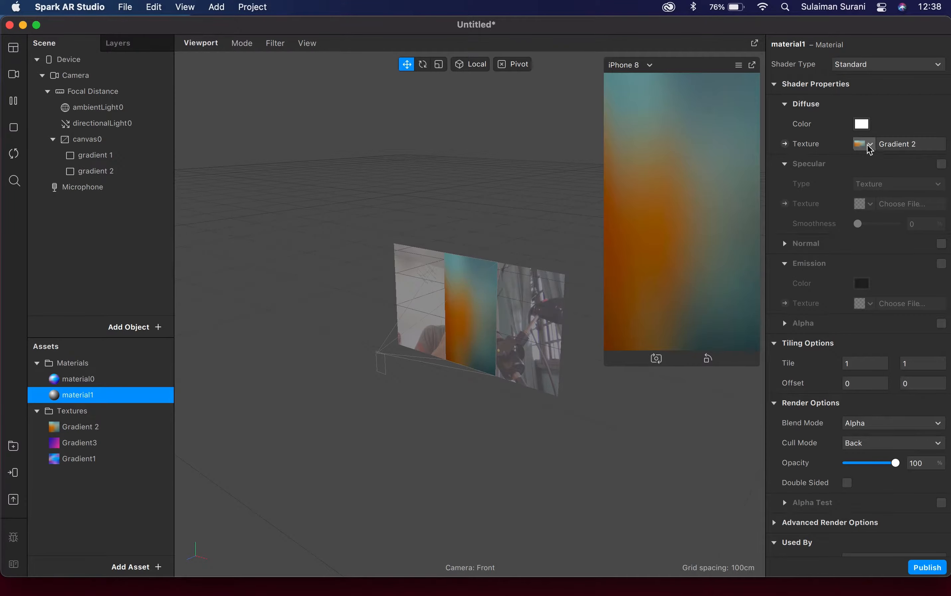
click(874, 429)
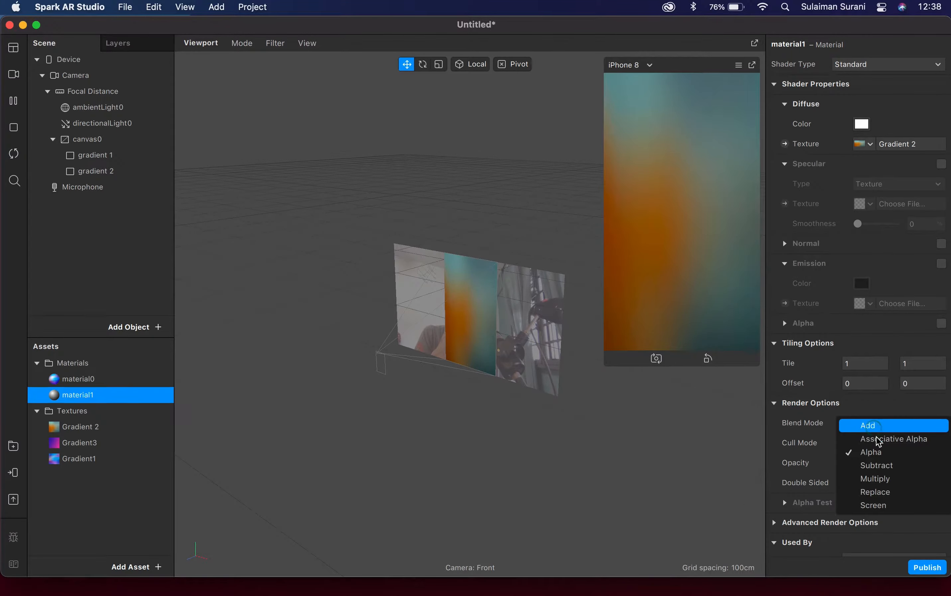
click(874, 505)
drag(895, 464, 863, 466)
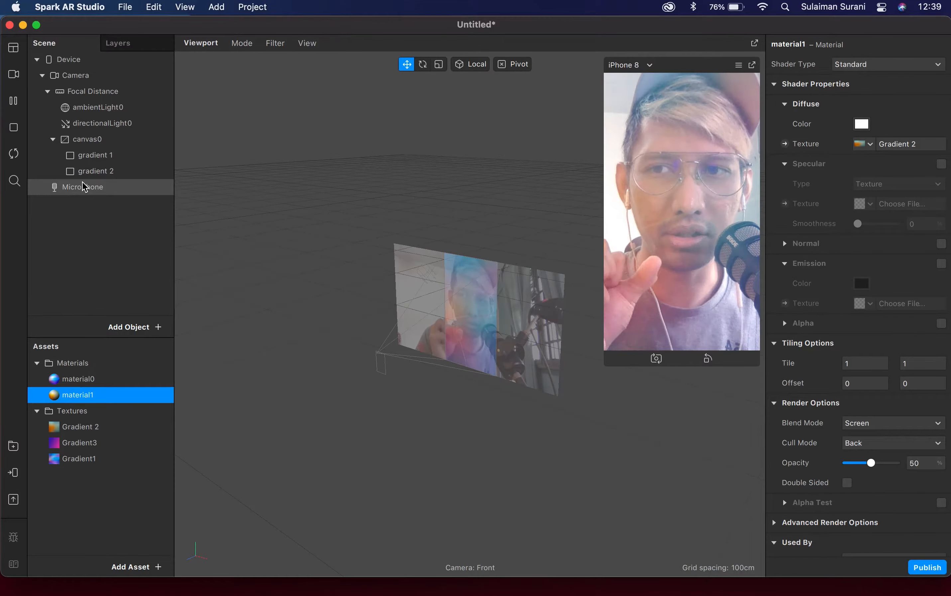
- Add a third rectangle to the canvas and rename it as "gradient 3"
click(76, 144)
right_click(76, 144)
mouse_move(126, 158)
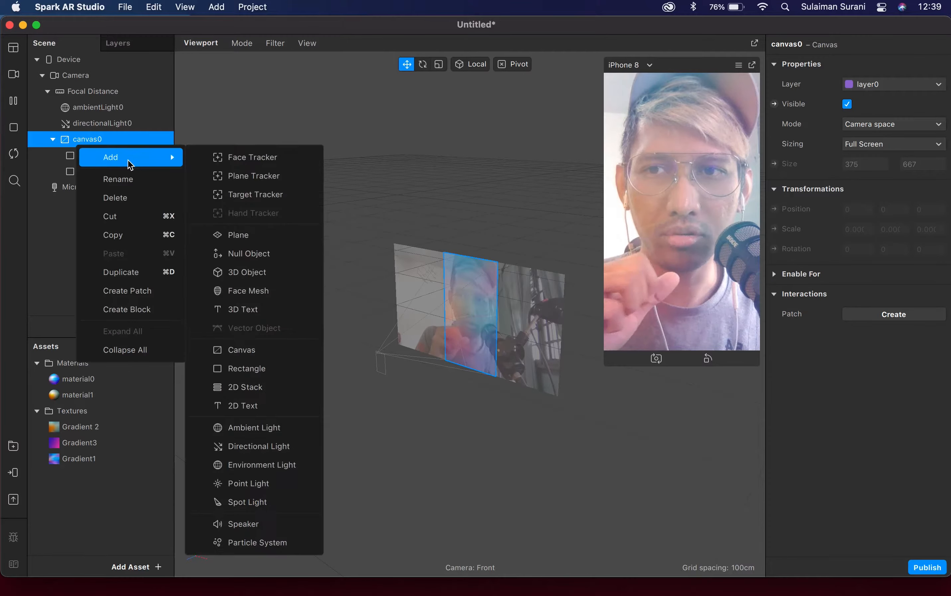
click(245, 369)
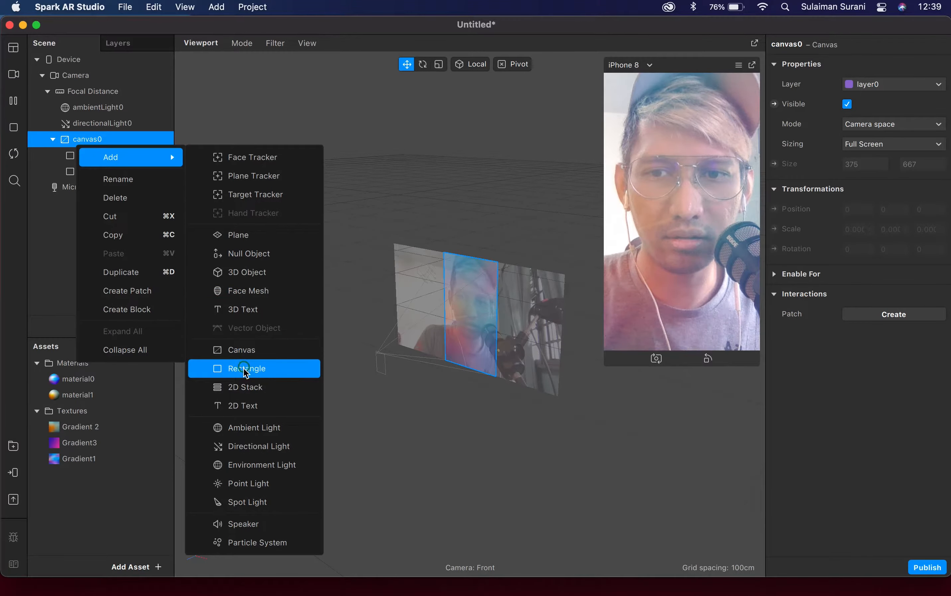
right_click(99, 191)
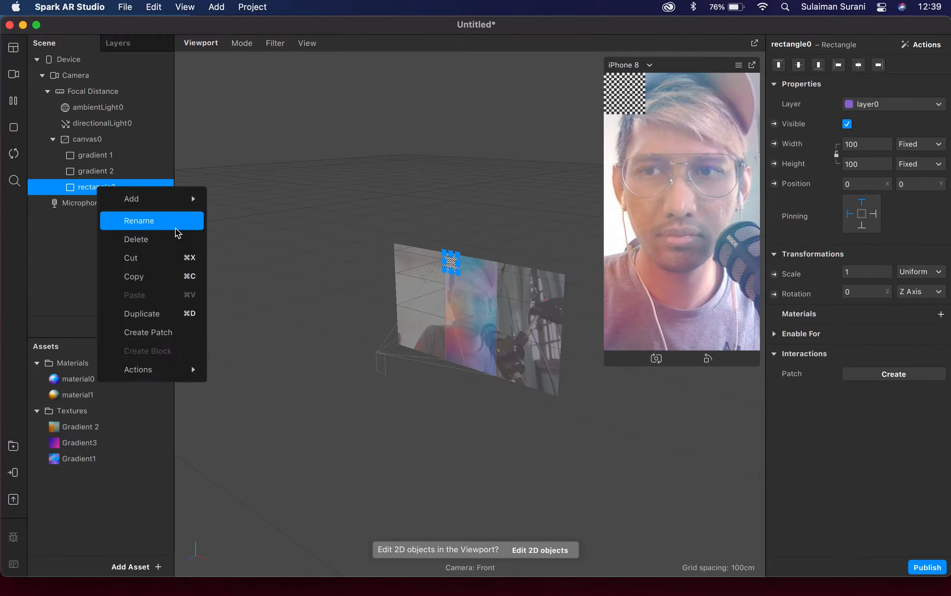
click(175, 220)
text(gradi)
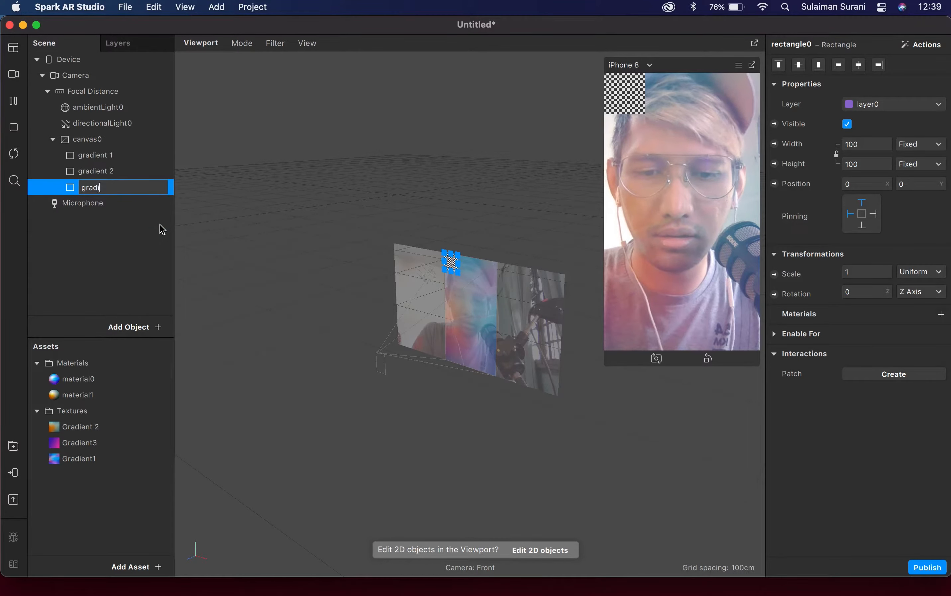
text(ent 3)
key(Return)
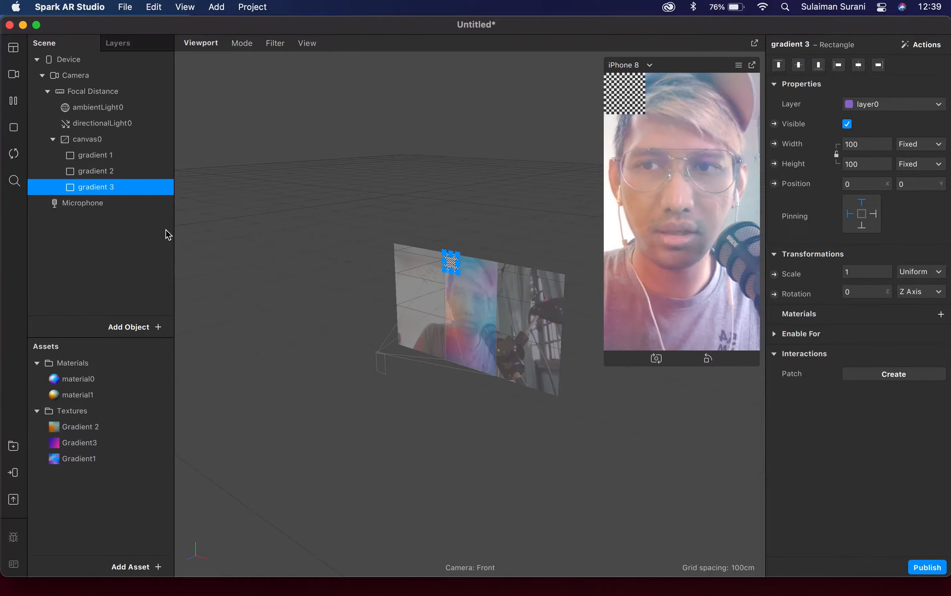
- Create a new material for the gradient 3 rectangle and use Gradient3 as its diffuse texture
click(941, 315)
click(830, 377)
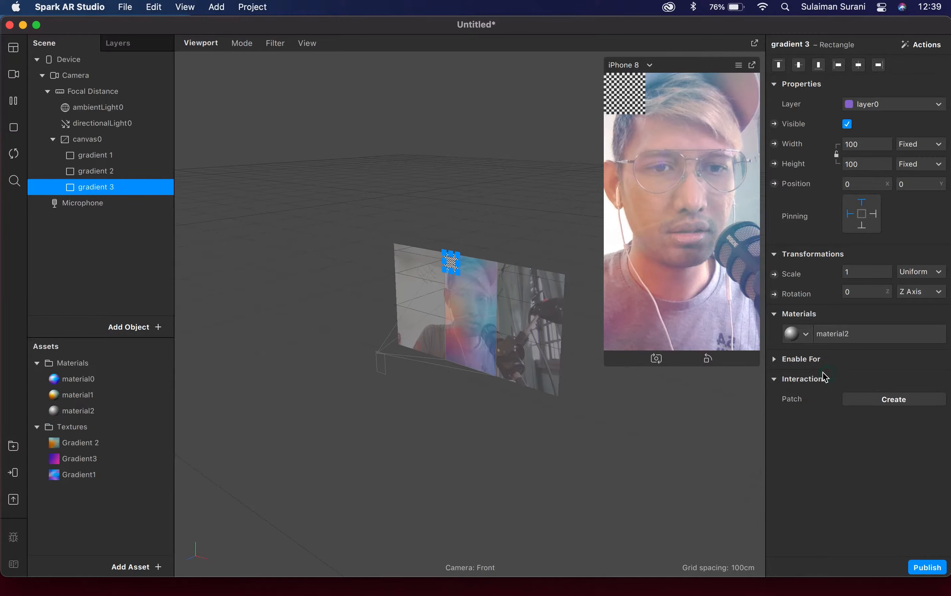
click(75, 414)
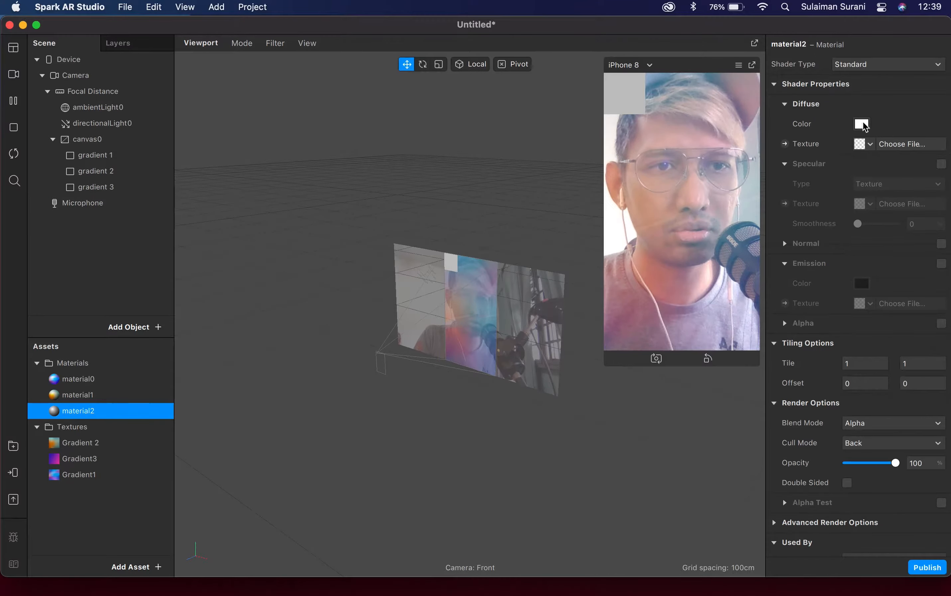
click(864, 144)
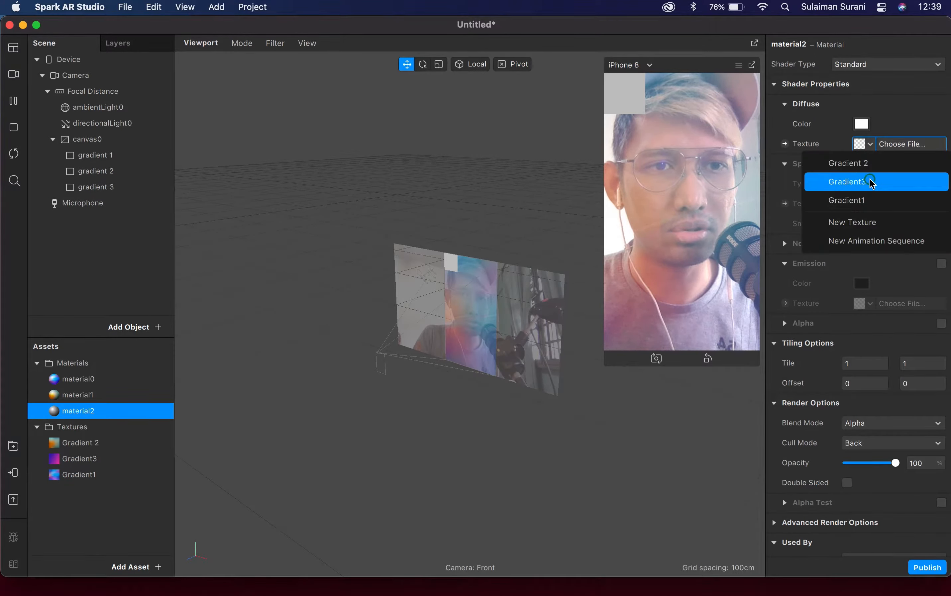
click(870, 182)
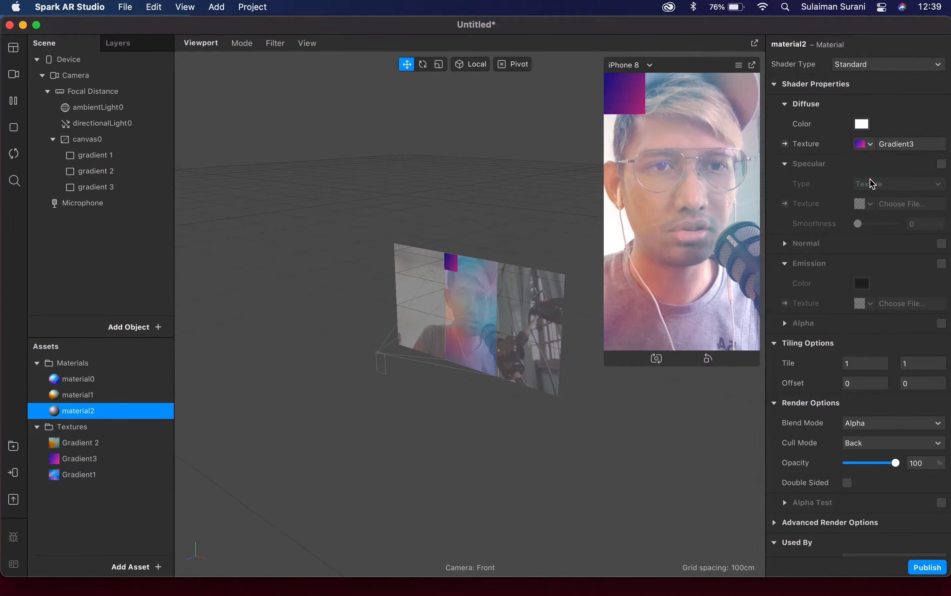
- Make the gradient 3 rectangle fill the full width and height of the canvas
click(96, 188)
click(866, 144)
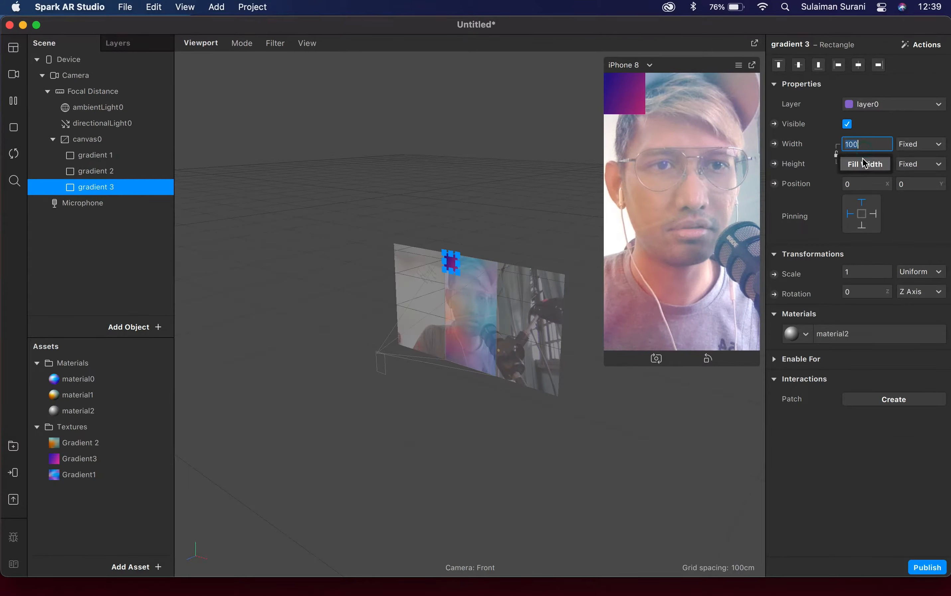
click(864, 163)
click(861, 180)
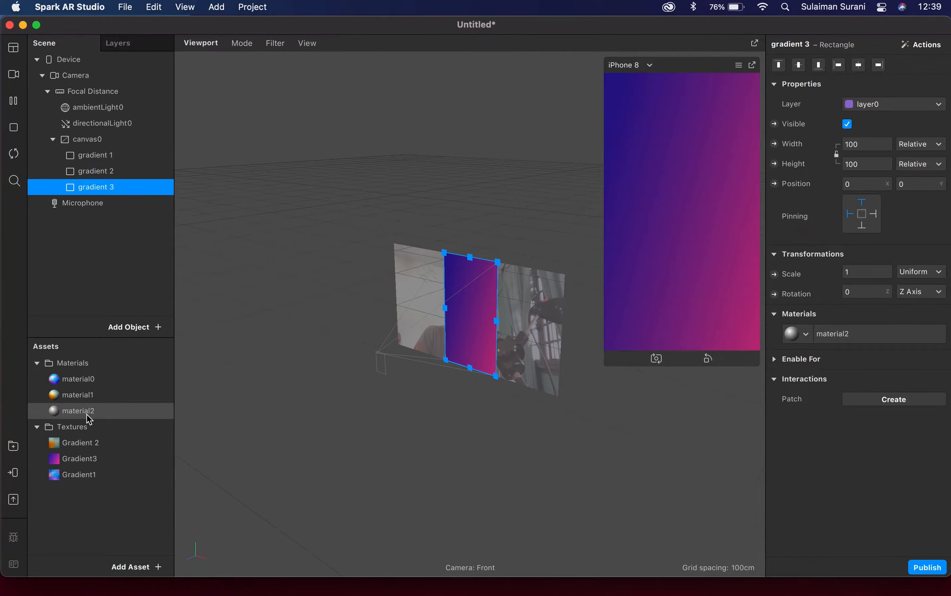
- Set the gradient 3 material's blend mode to Screen and lower its opacity to 50%
click(879, 334)
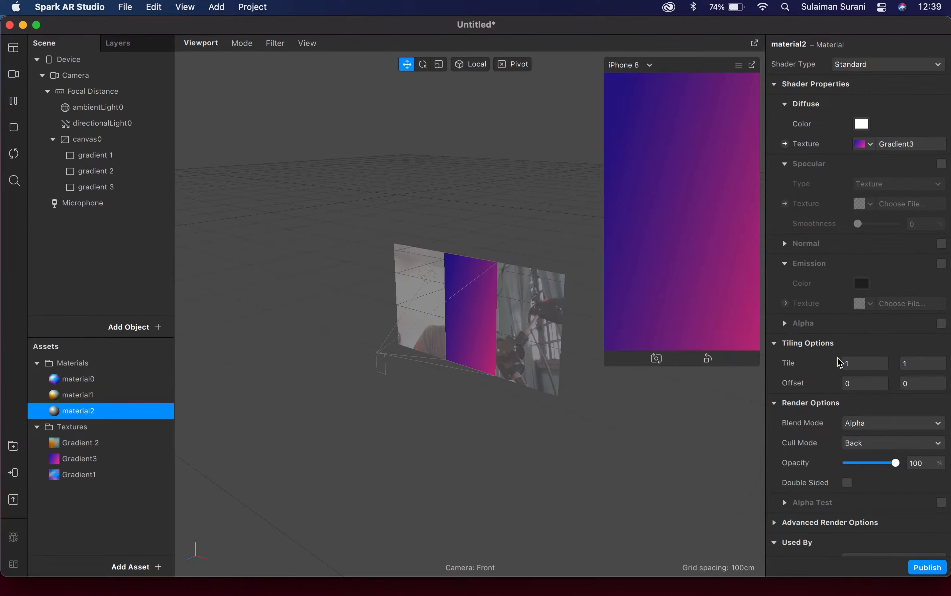
click(862, 423)
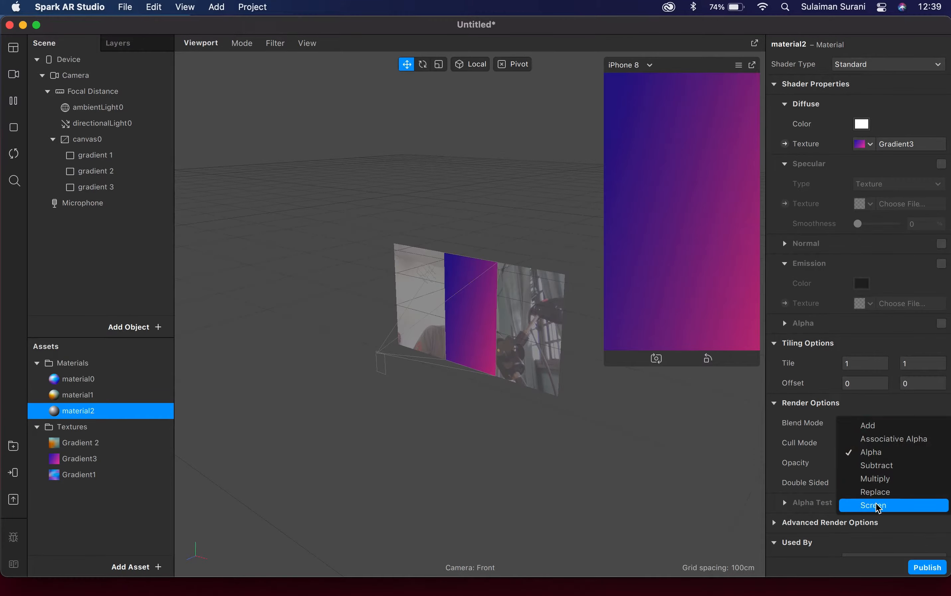
click(877, 506)
click(876, 444)
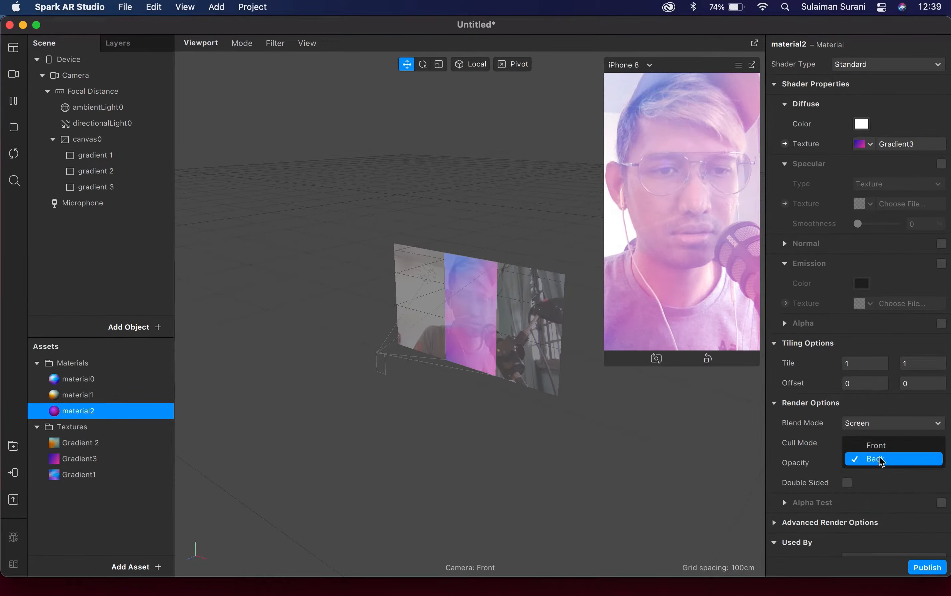
click(783, 456)
drag(894, 463, 874, 463)
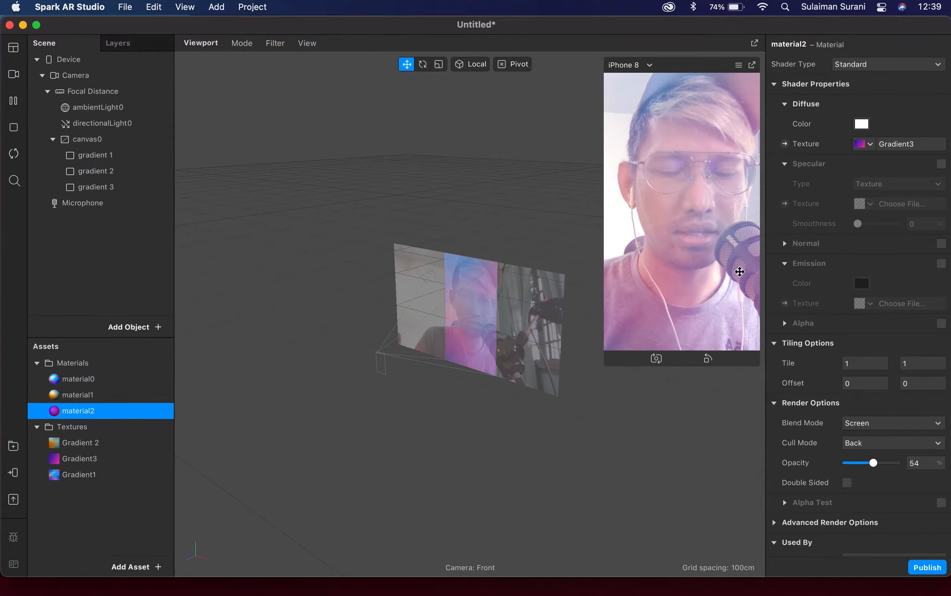
drag(873, 463, 872, 463)
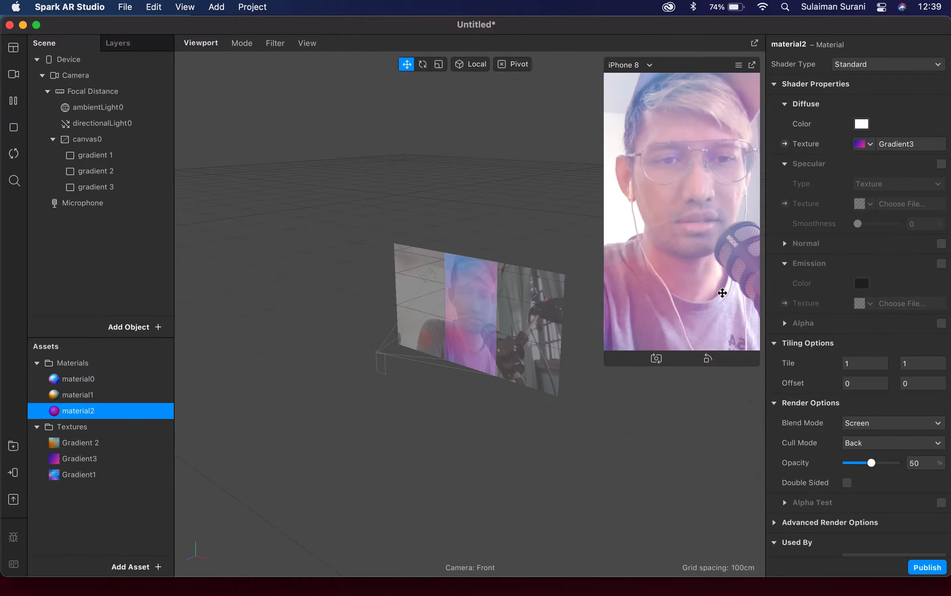
- Import the picker images Picker-1.png, Picker-2.png and Picker-3.png from the computer as textures
click(100, 522)
click(140, 567)
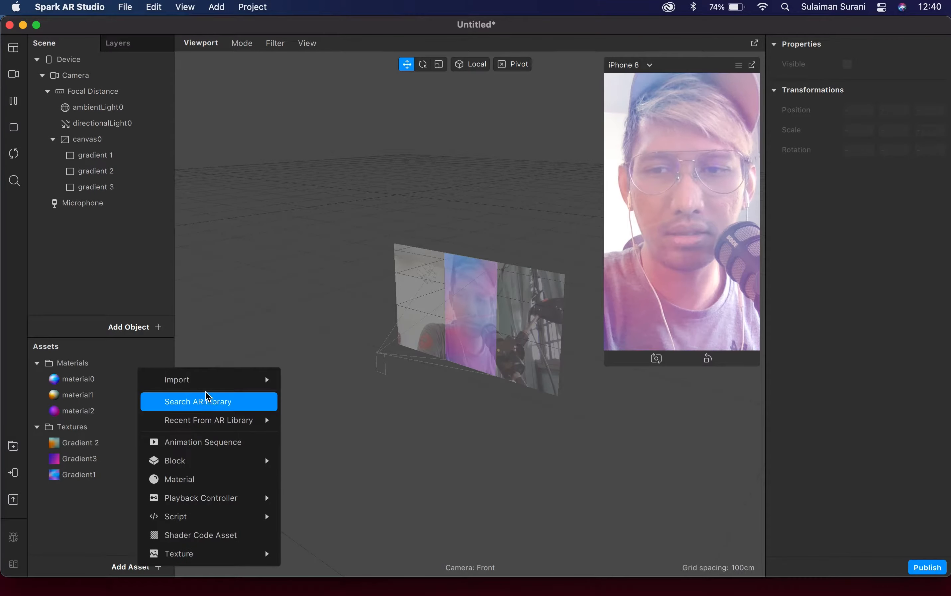
mouse_move(212, 382)
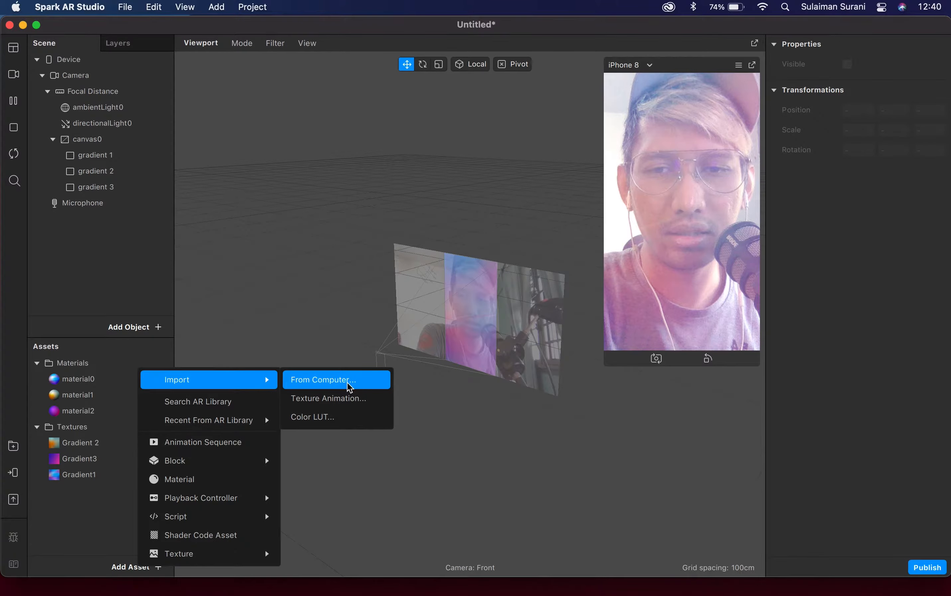
click(349, 384)
click(274, 162)
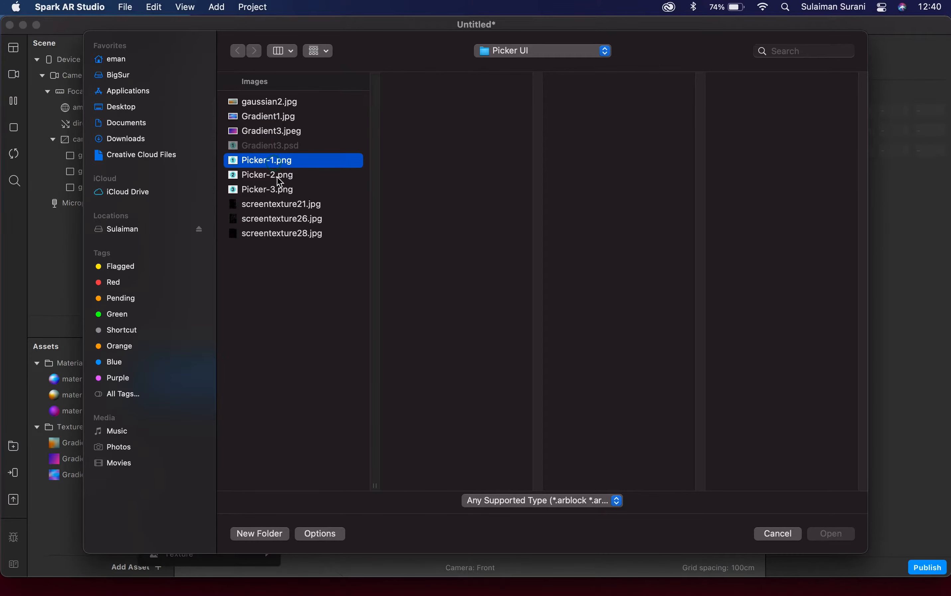
click(279, 173)
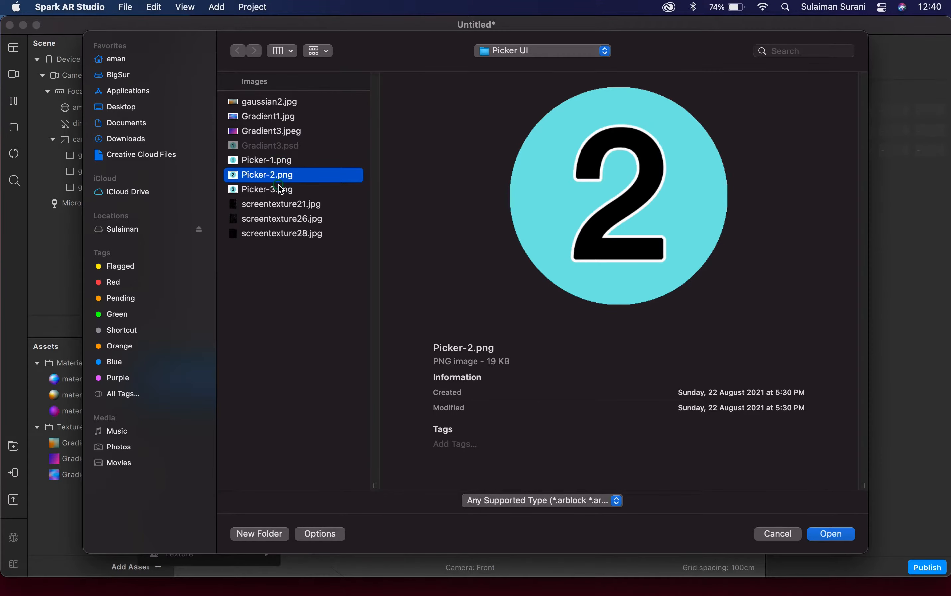
click(278, 187)
click(279, 163)
shift+click(278, 190)
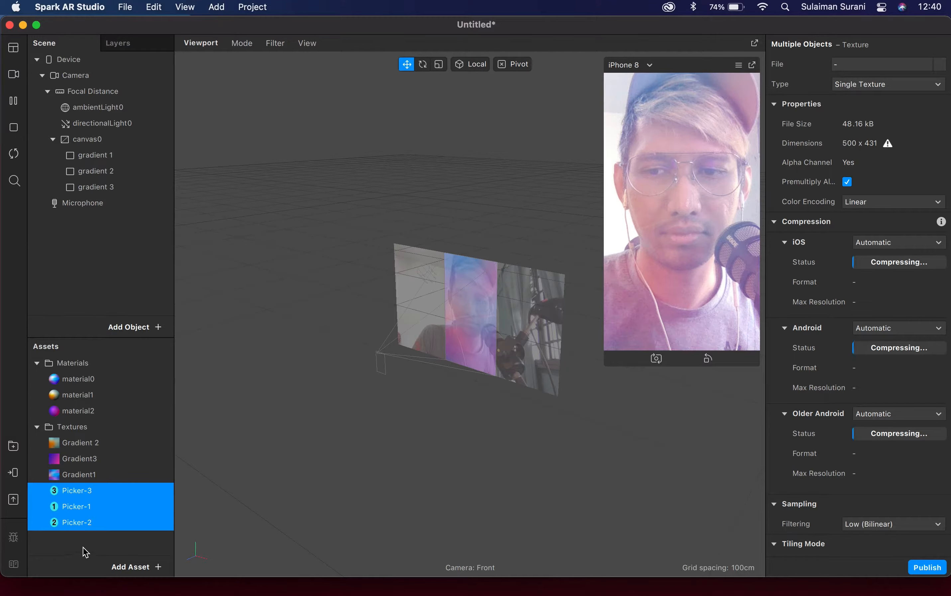
- Show the Patch Editor beneath the viewport and enlarge it
click(247, 46)
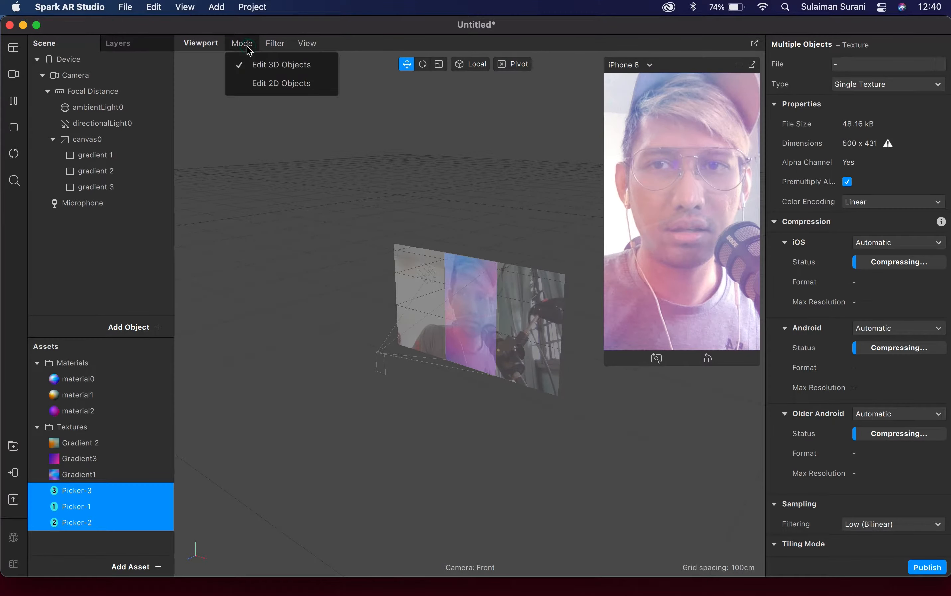
click(185, 8)
click(187, 28)
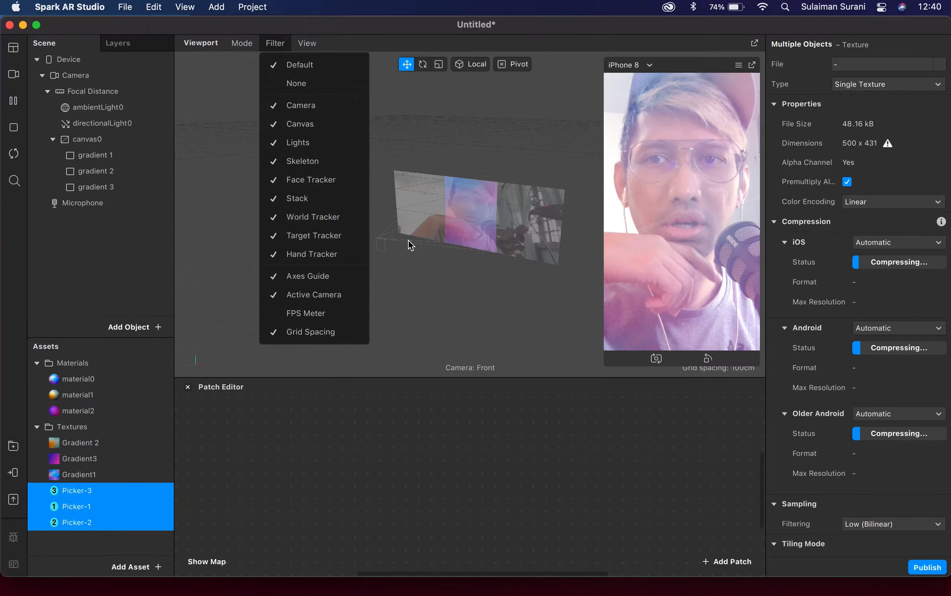
click(299, 394)
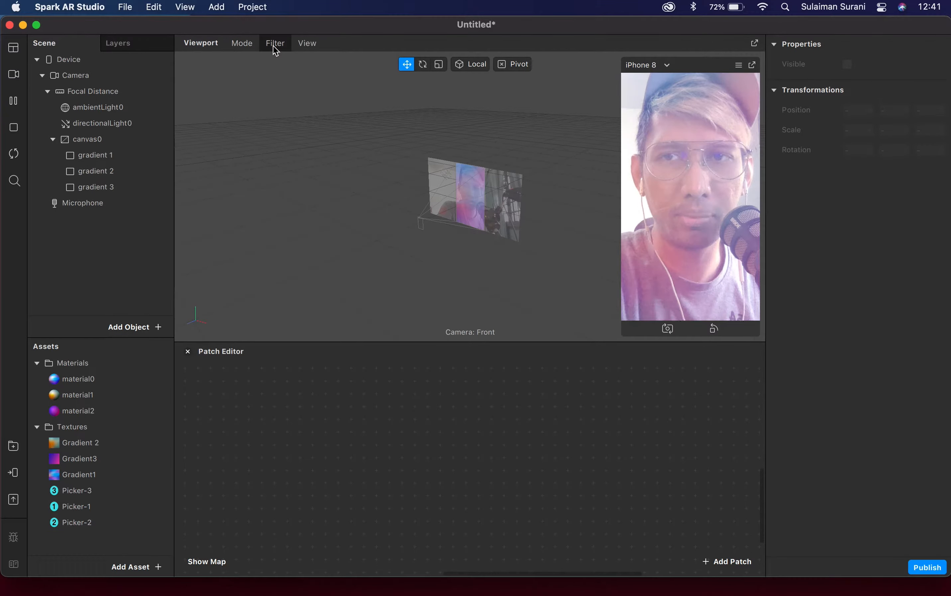
click(188, 7)
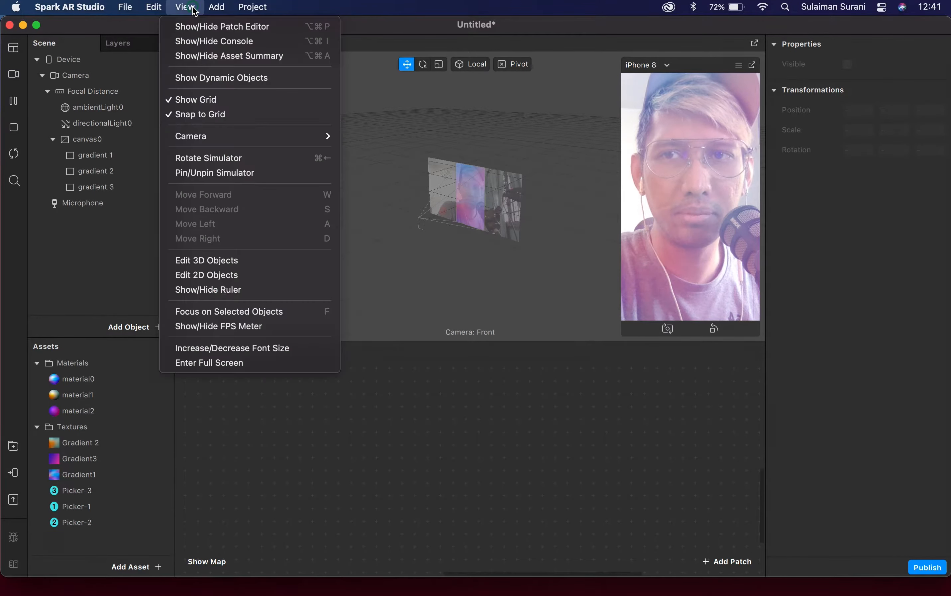
click(198, 26)
click(143, 9)
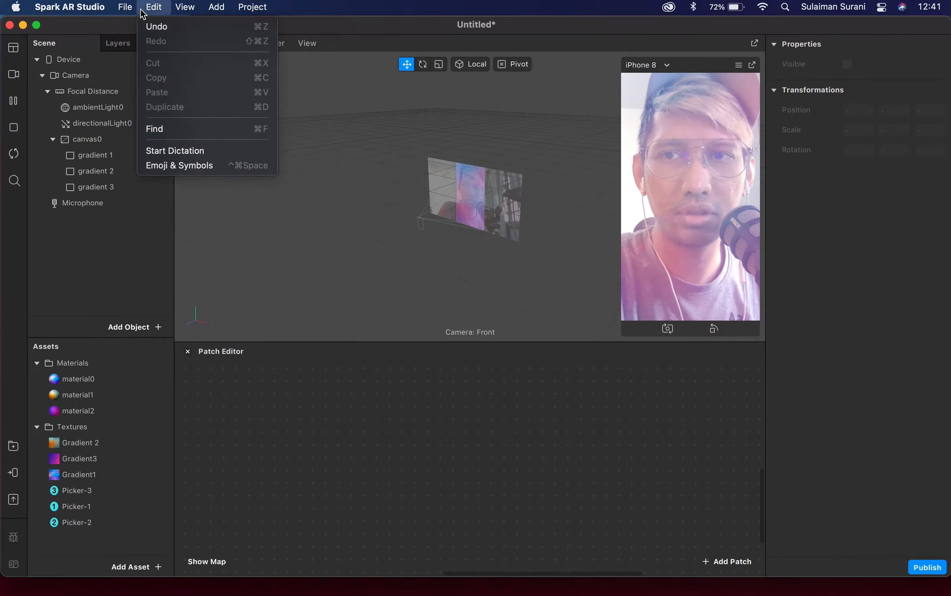
click(143, 8)
- Add the Native UI Control capability to the project properties
click(252, 7)
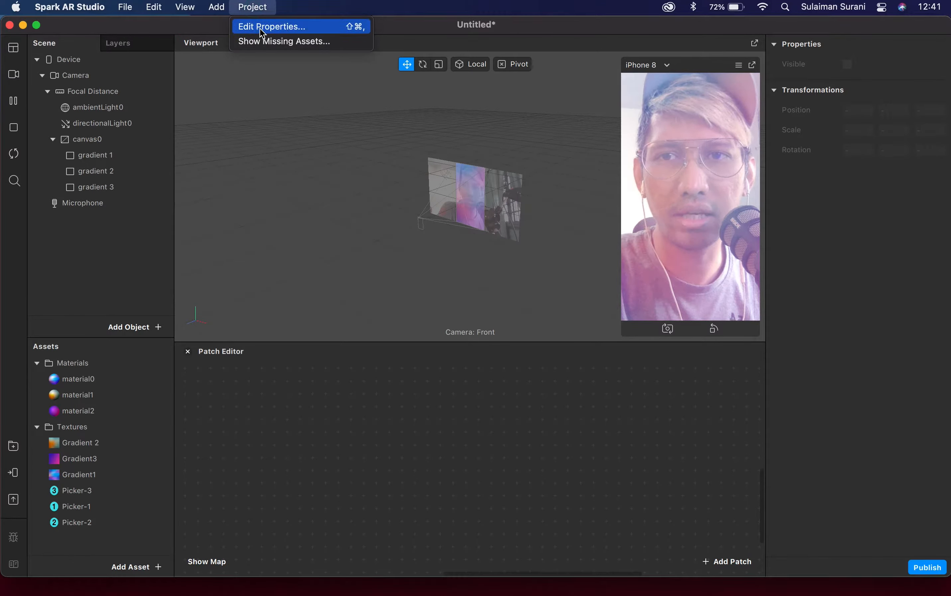
click(260, 28)
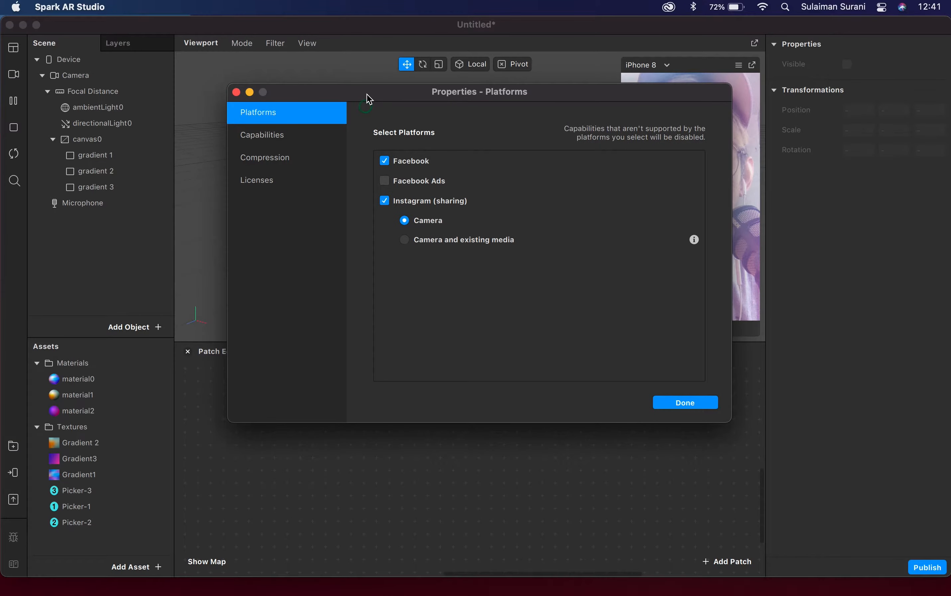
click(290, 143)
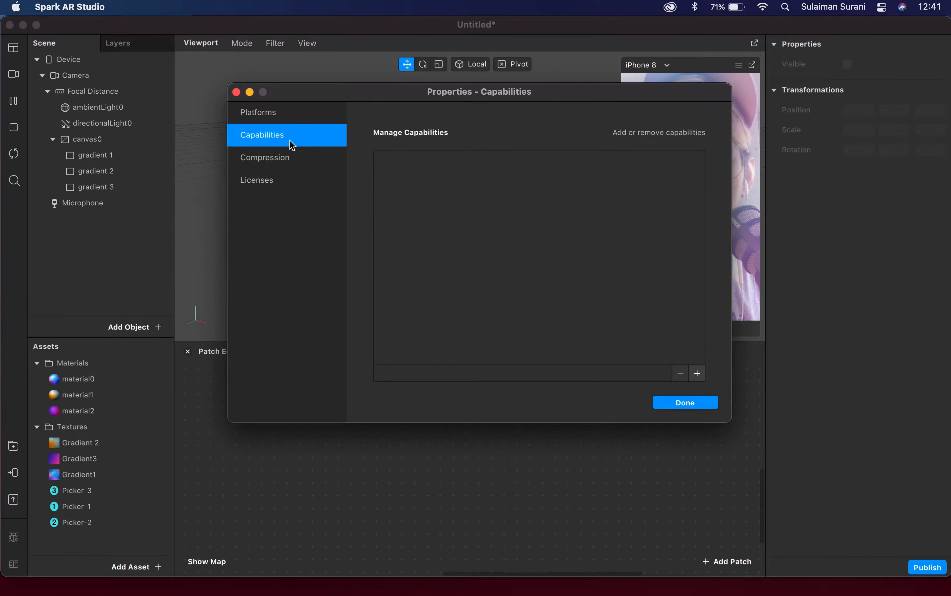
click(697, 373)
text(na)
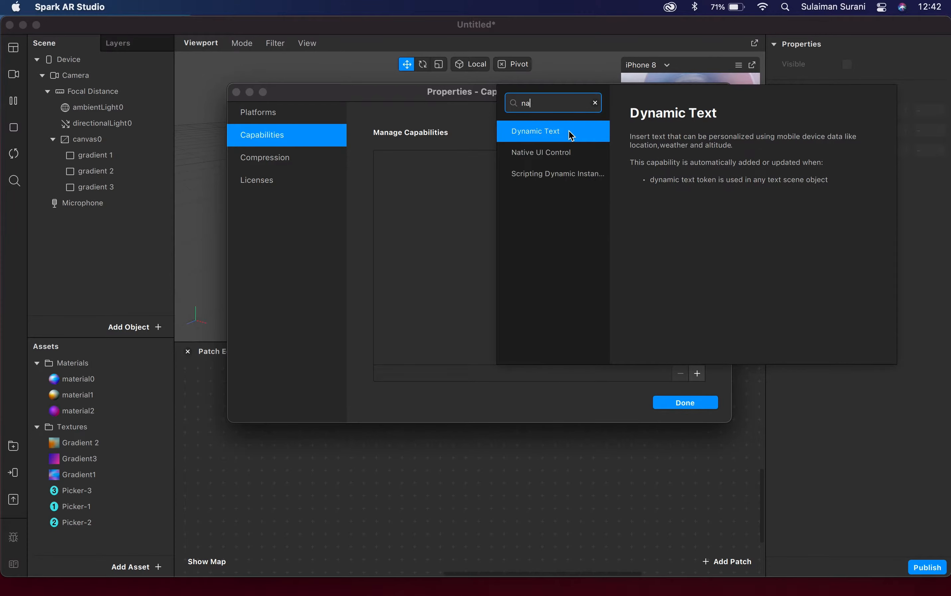
text(tive)
click(568, 131)
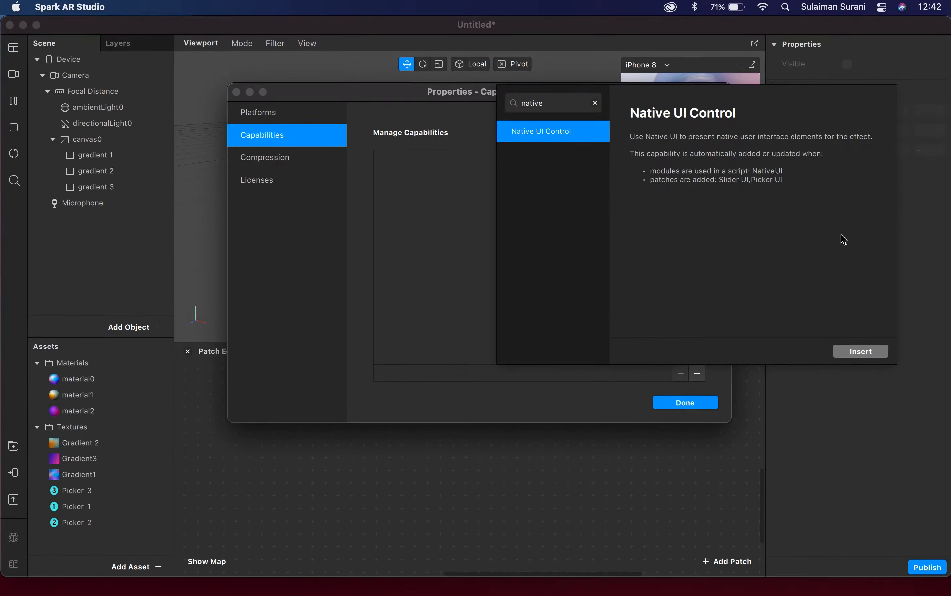
click(860, 351)
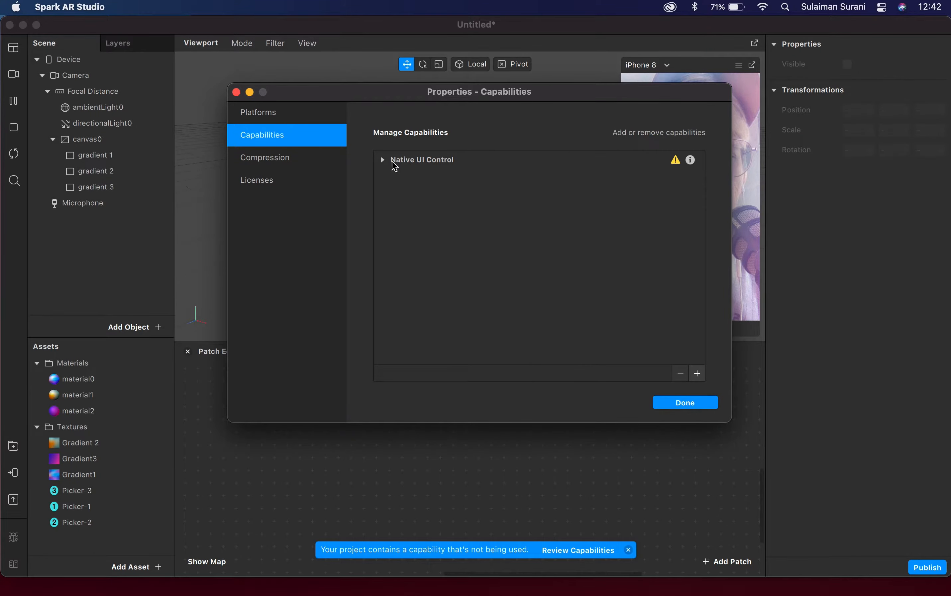
- Enable the Picker option of Native UI Control, then close the project properties and dismiss the unused-capability notice
click(383, 160)
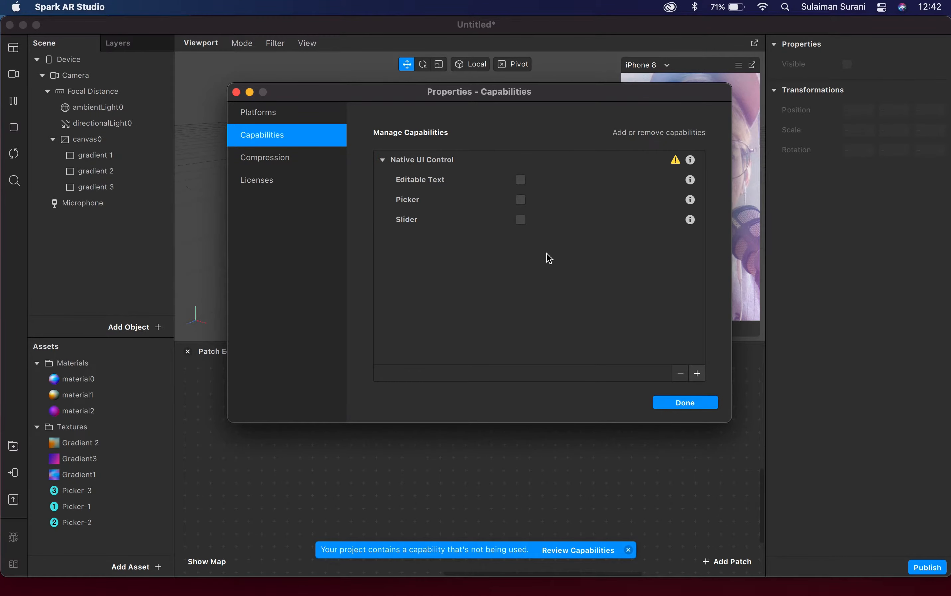
click(520, 200)
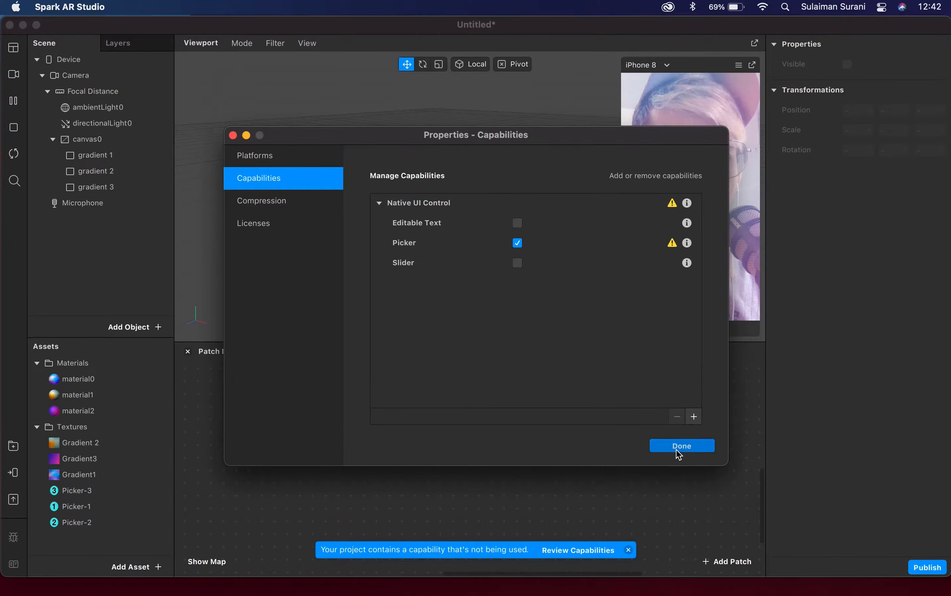
click(676, 448)
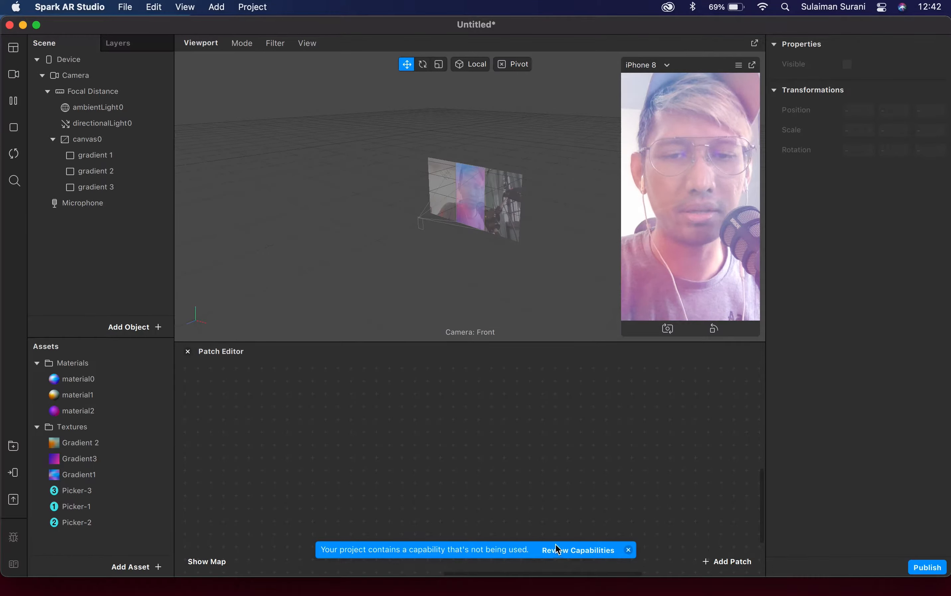
click(628, 550)
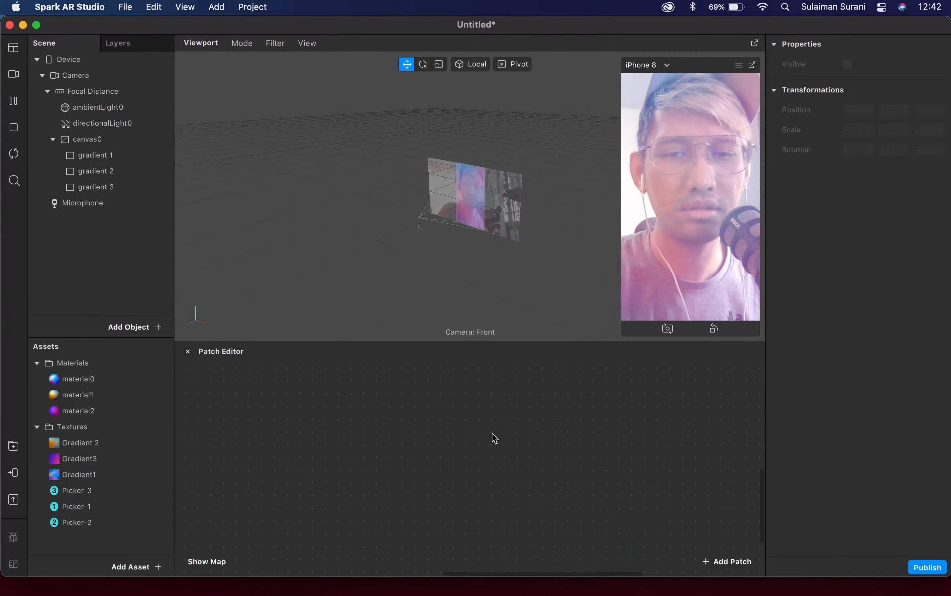
- Add a Picker UI patch to the Patch Editor and turn on its Visible option
right_click(377, 390)
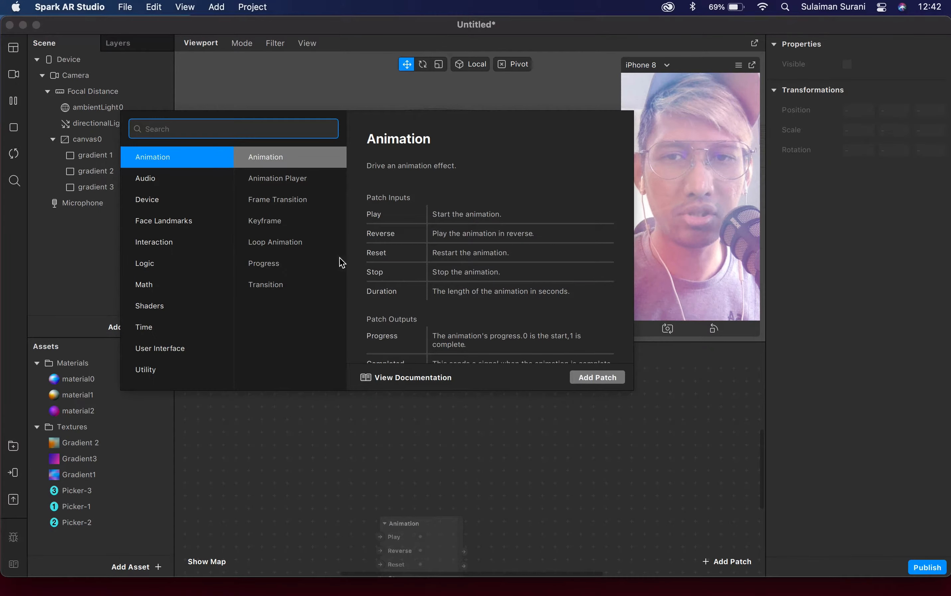
text(picker )
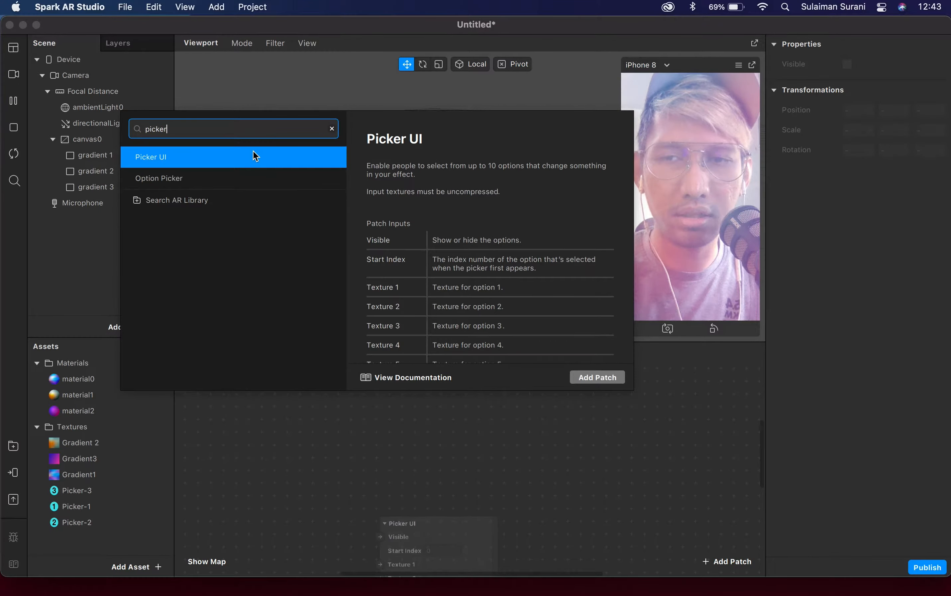
text(ui)
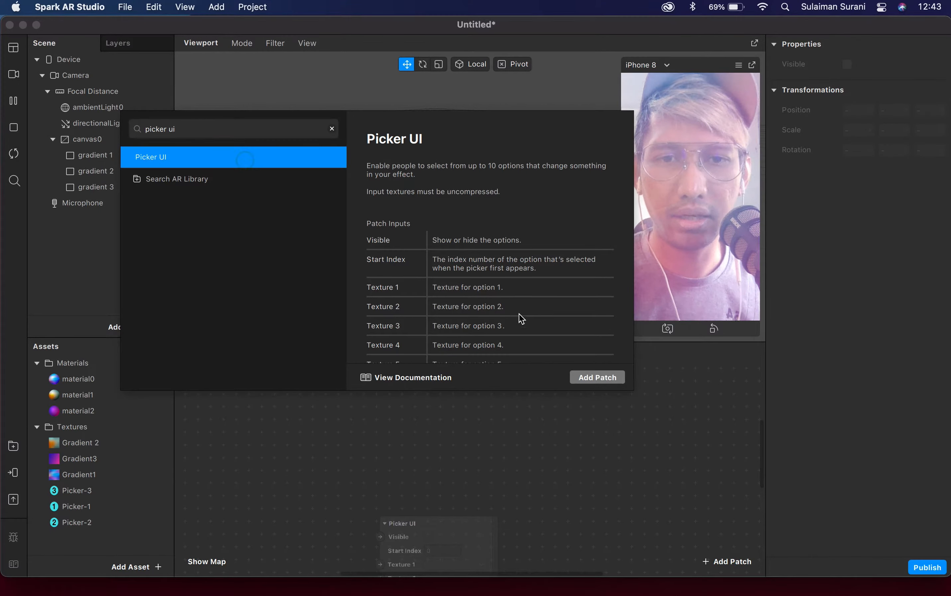
click(588, 381)
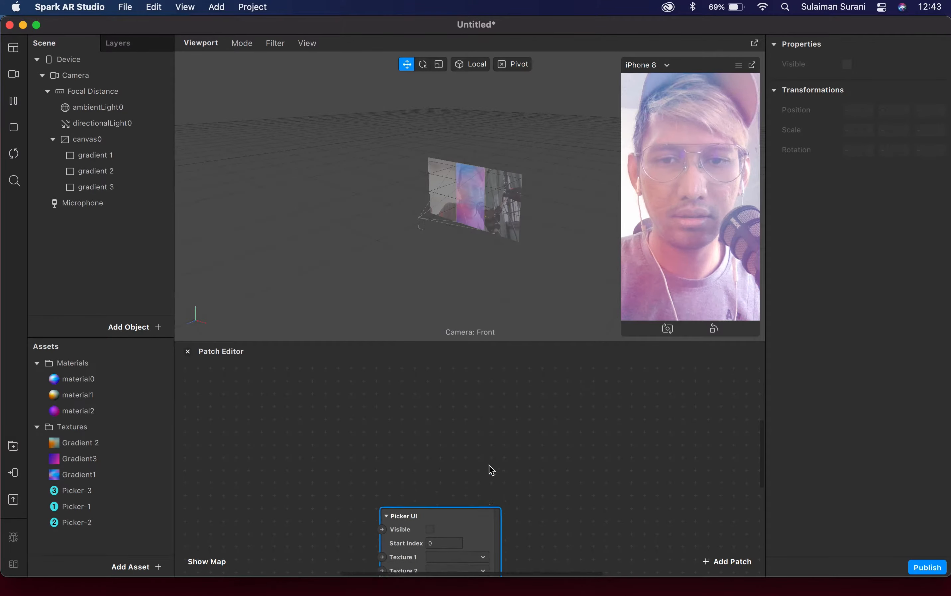
click(374, 384)
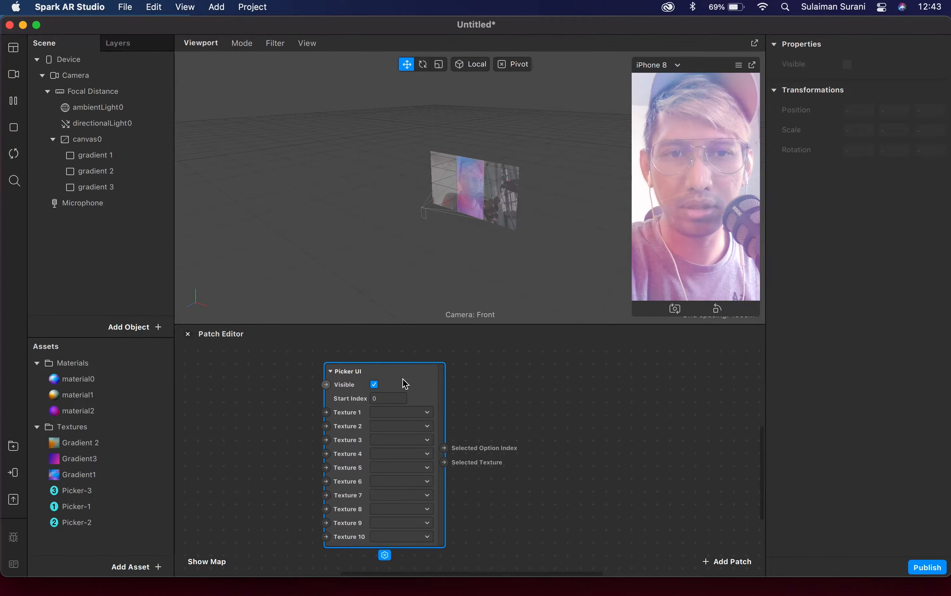
- Place the Picker-1, Picker-2 and Picker-3 textures as patches beside Picker UI and connect Picker-1's RGBA output to Texture 1
click(74, 497)
click(57, 507)
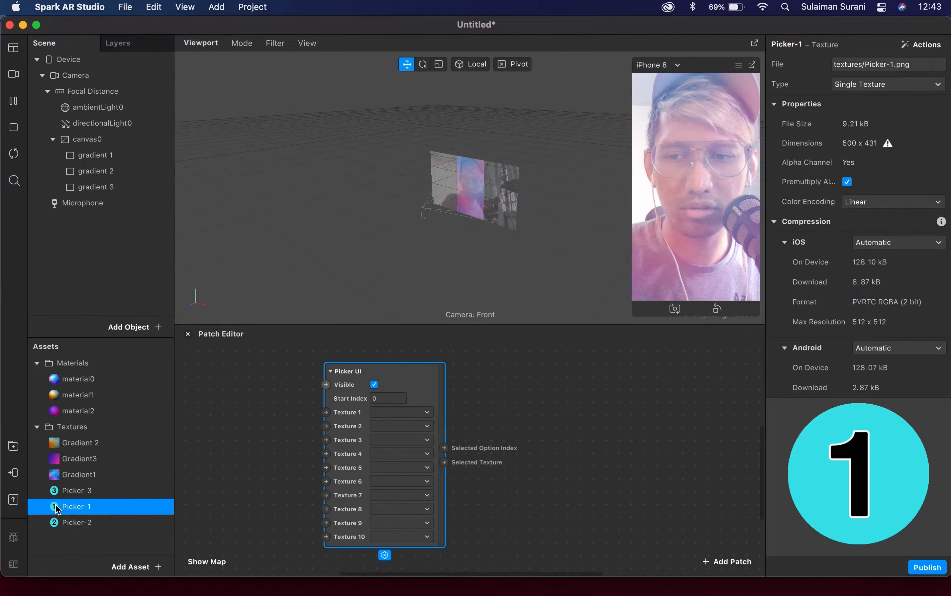
drag(58, 508, 237, 377)
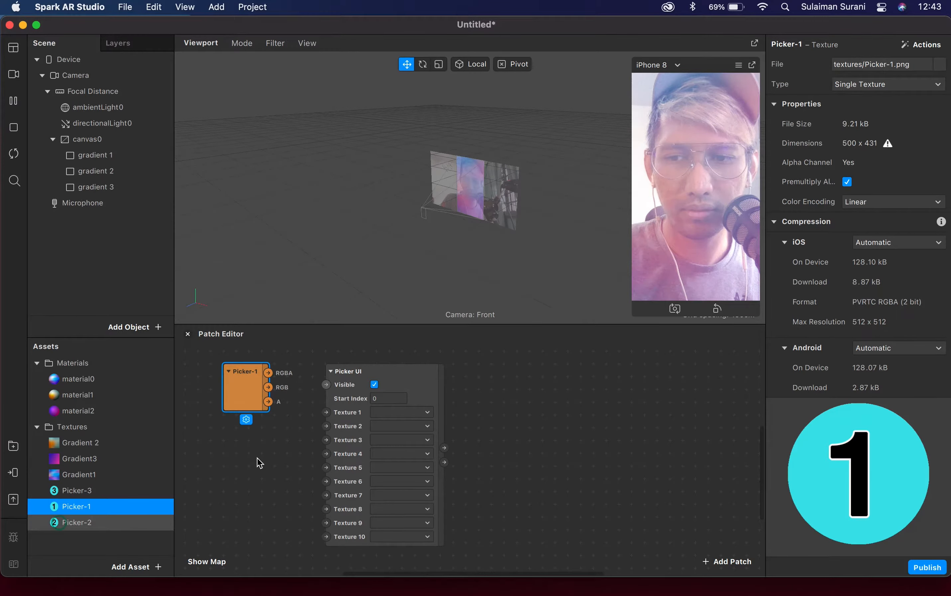
click(75, 522)
drag(87, 529, 233, 429)
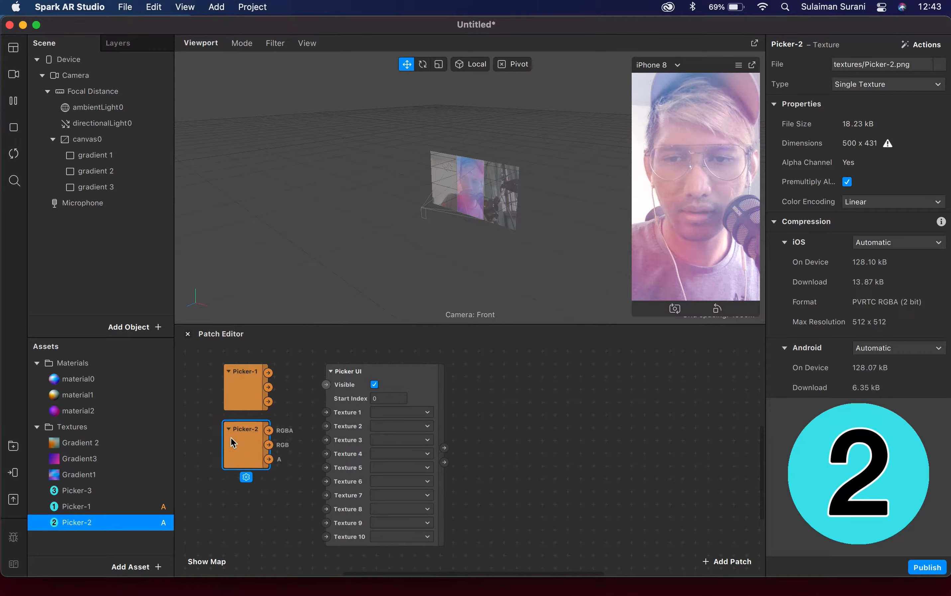
drag(60, 494, 236, 491)
drag(398, 388, 405, 385)
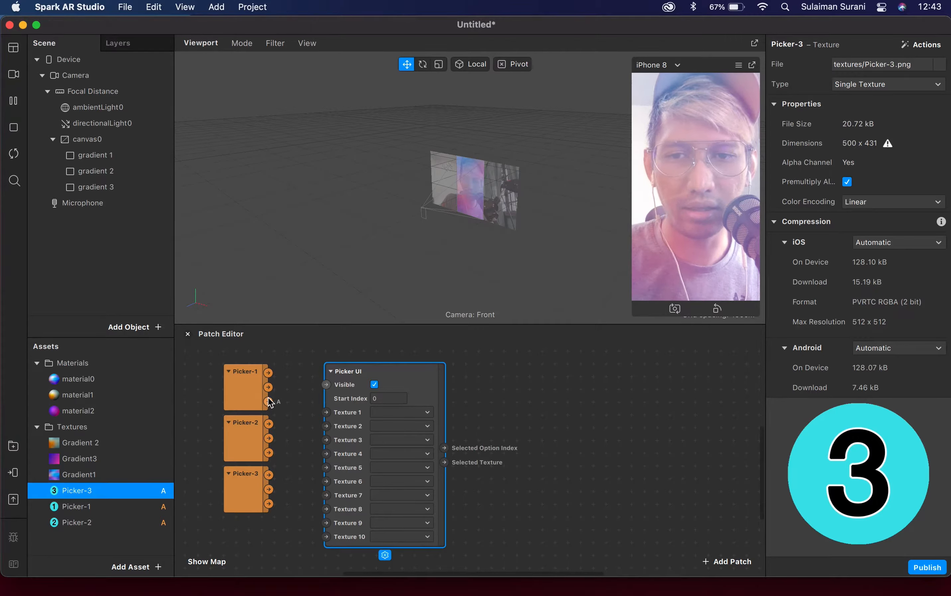
drag(268, 372, 326, 414)
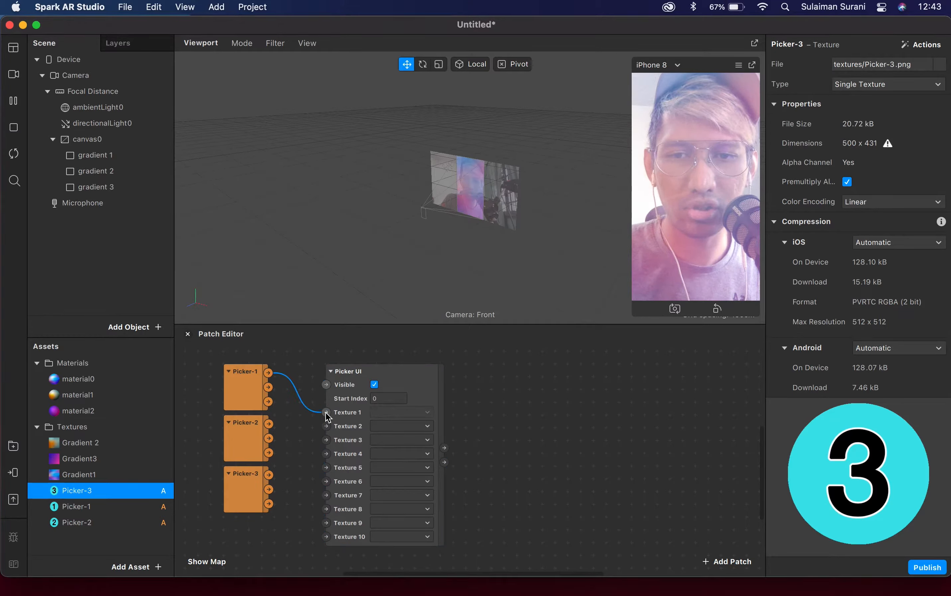
click(327, 416)
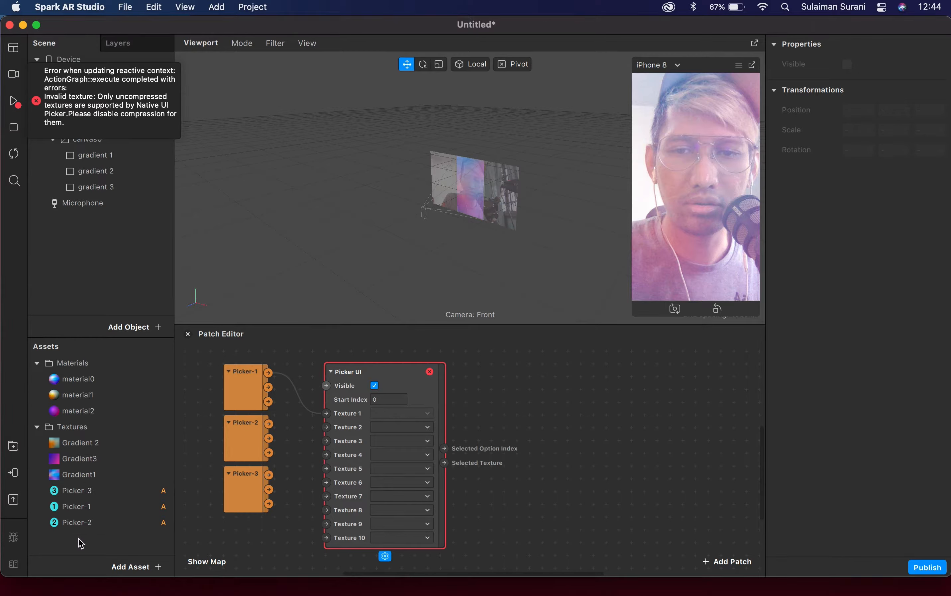
- Set the compression of the three Picker textures to None for iOS, Android and Older Android
click(76, 449)
click(77, 460)
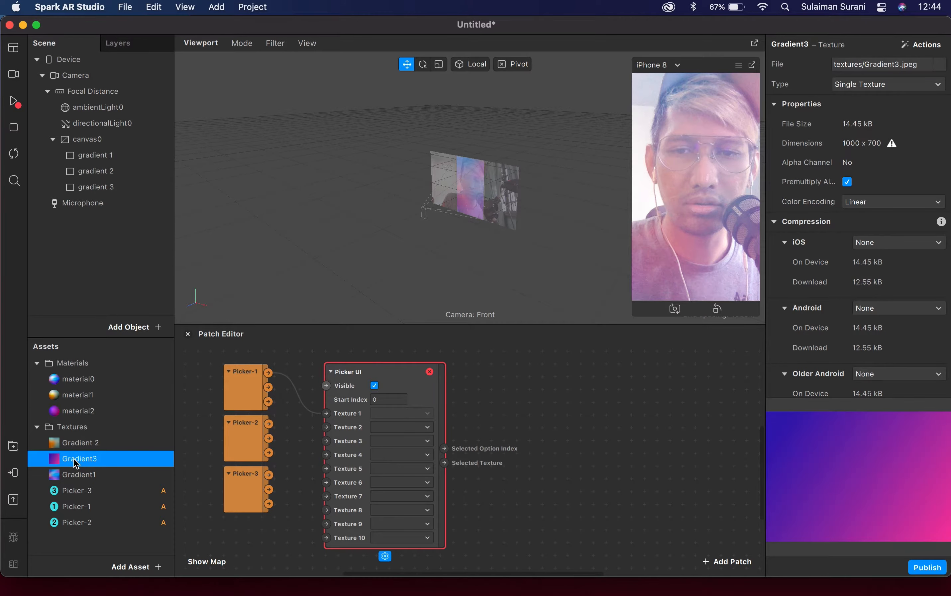
click(78, 475)
click(72, 493)
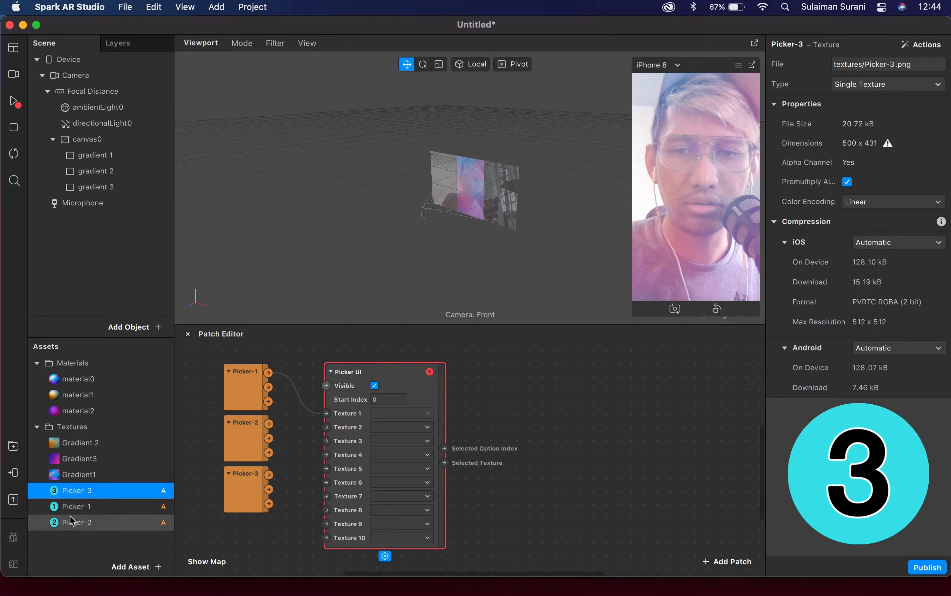
shift+click(70, 522)
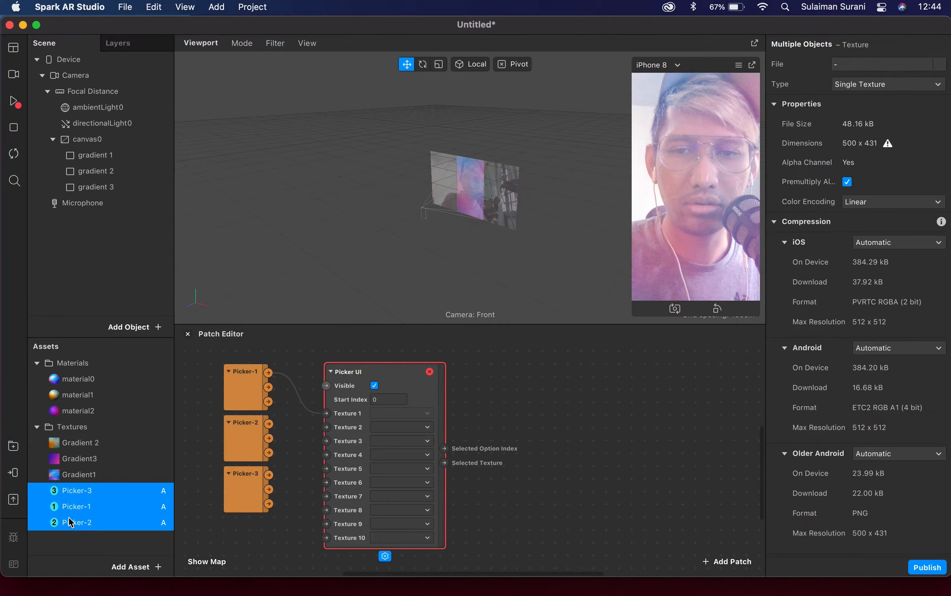
click(887, 245)
click(894, 271)
click(896, 306)
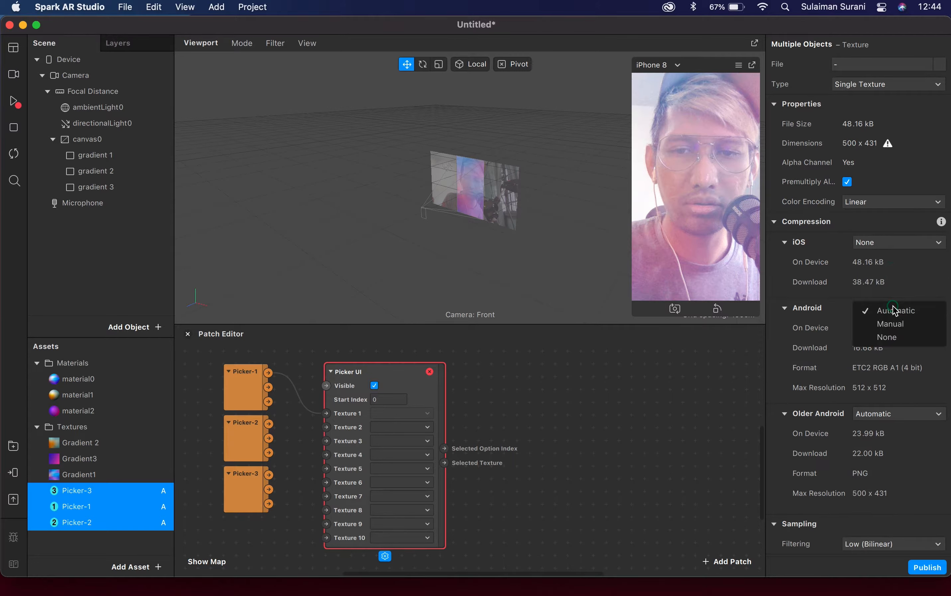
click(894, 340)
click(883, 373)
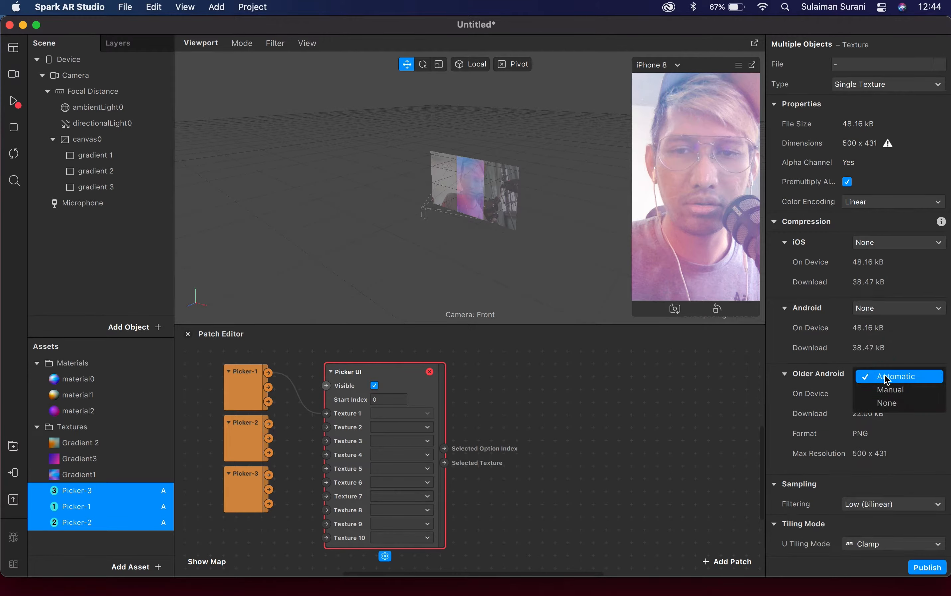
click(890, 405)
- Reconnect Picker-1's RGBA output to Texture 1 of Picker UI, and link Picker-2 to Texture 2 and Picker-3 to Texture 3
click(503, 406)
click(314, 415)
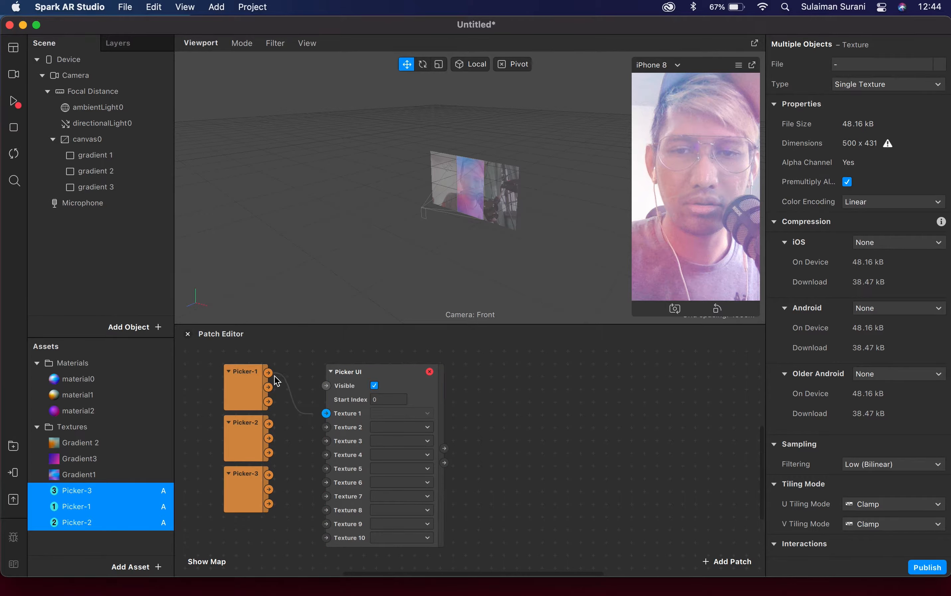
drag(268, 372, 326, 413)
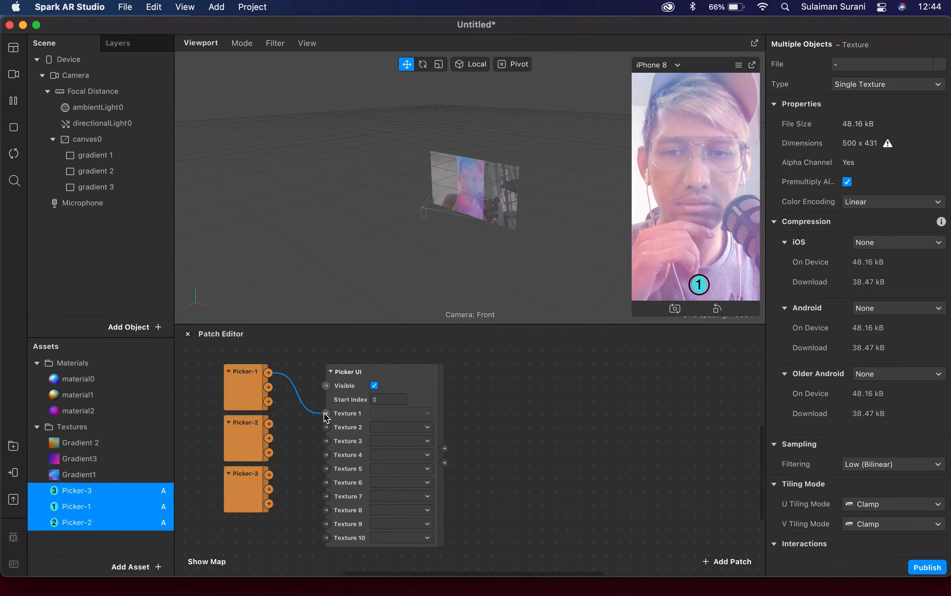
drag(269, 423, 326, 427)
drag(270, 473, 326, 441)
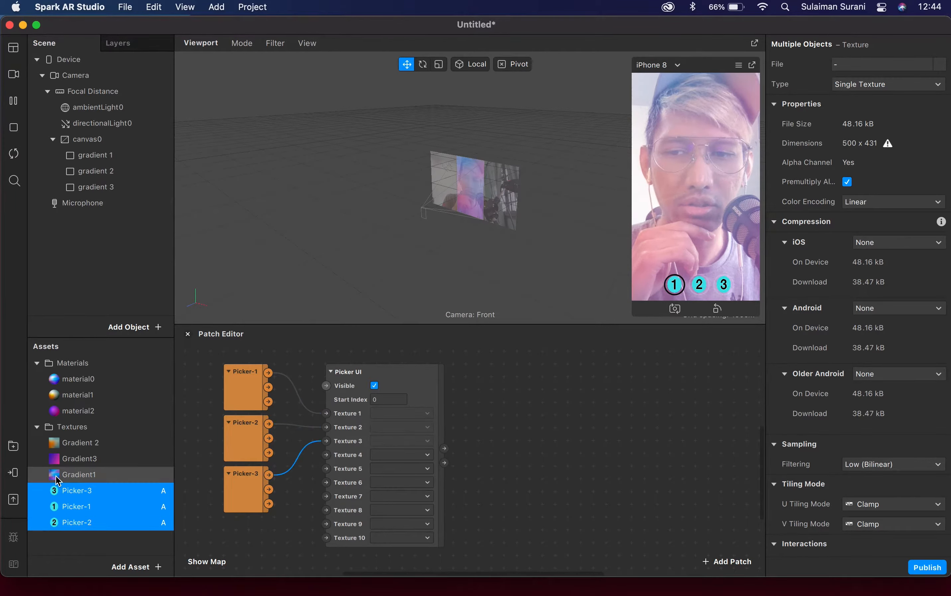
click(80, 549)
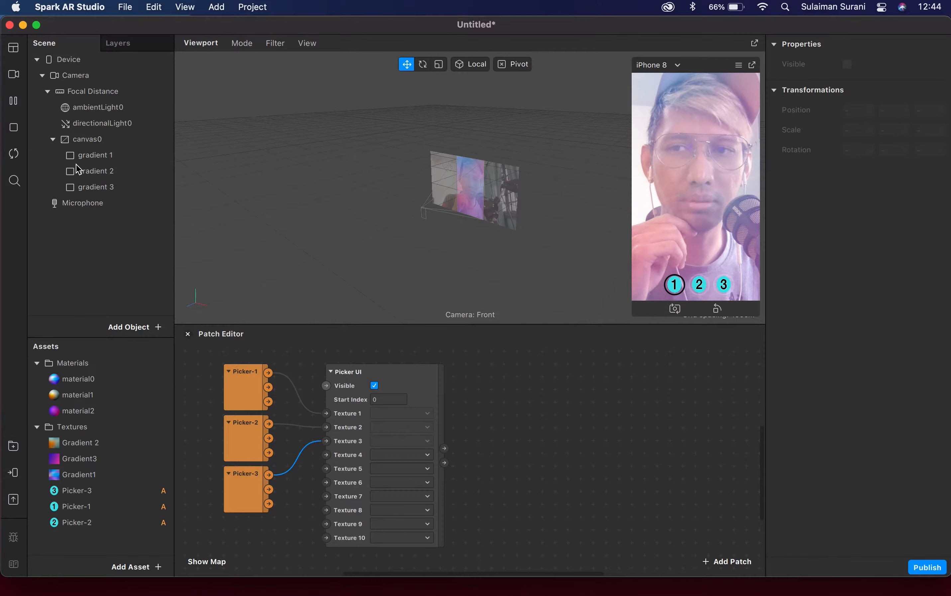
- Add an Equals Exactly patch fed by Picker UI's Selected Option Index and place it level with the top of Picker UI
click(424, 369)
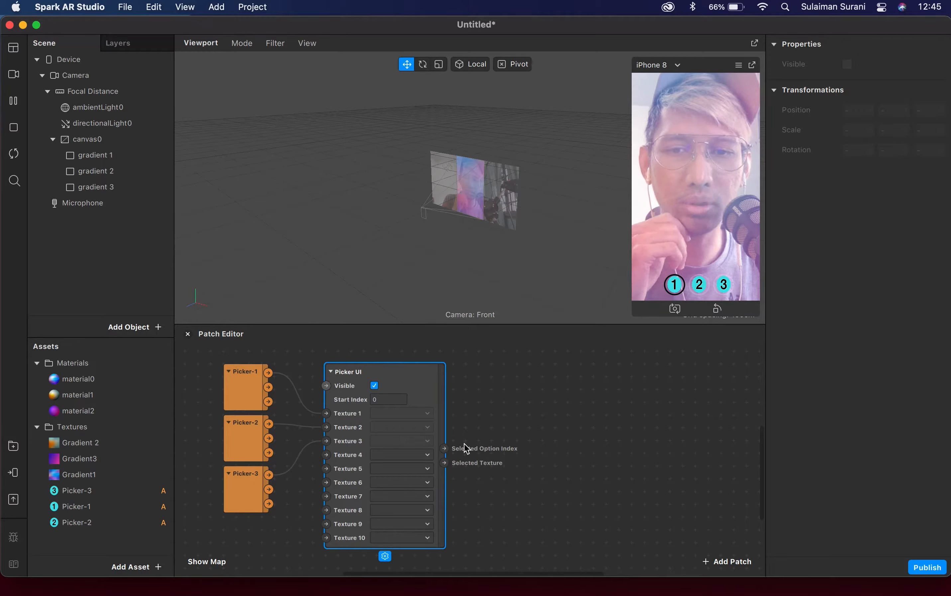
drag(460, 443, 507, 413)
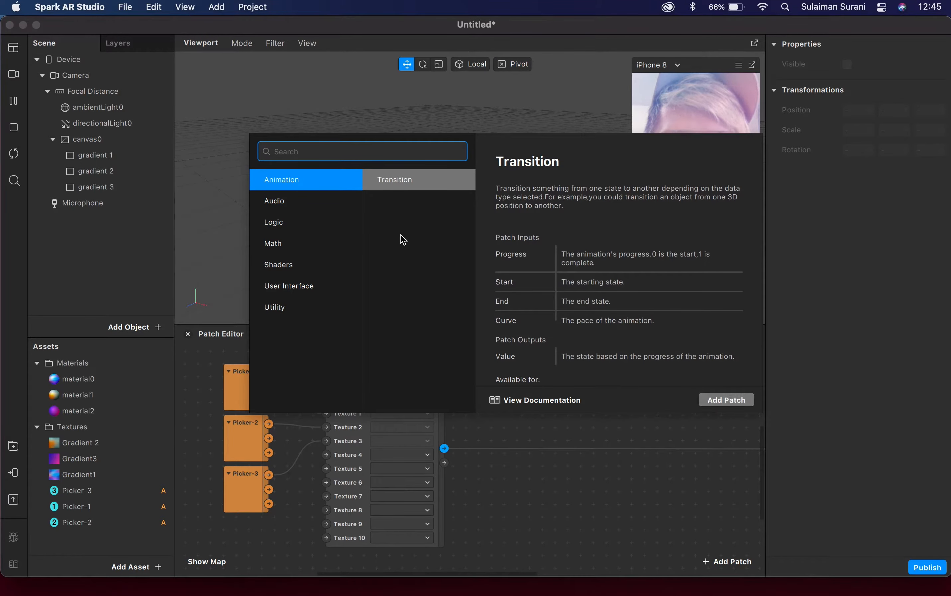
text(equal)
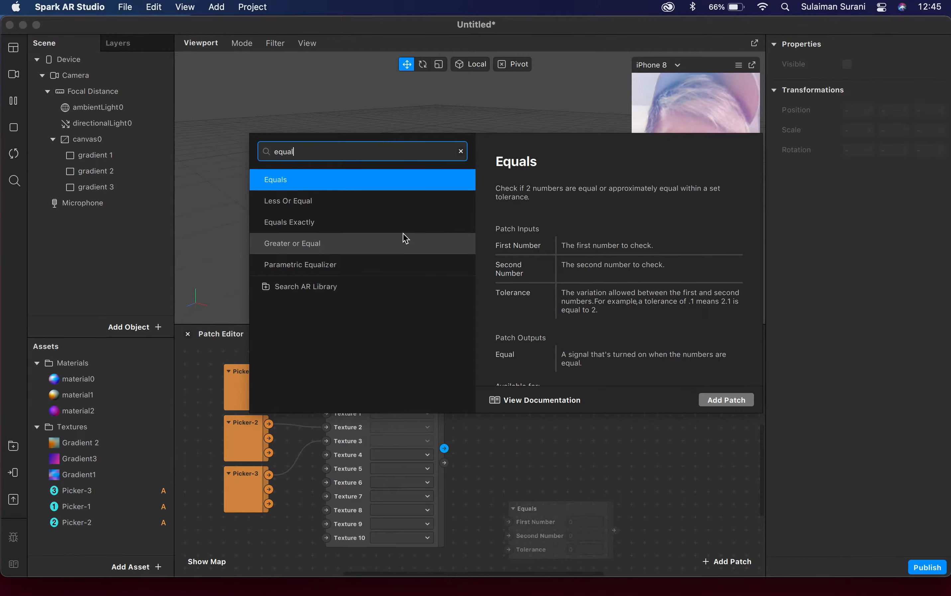
text(s)
key(Down)
click(718, 400)
drag(559, 505, 558, 366)
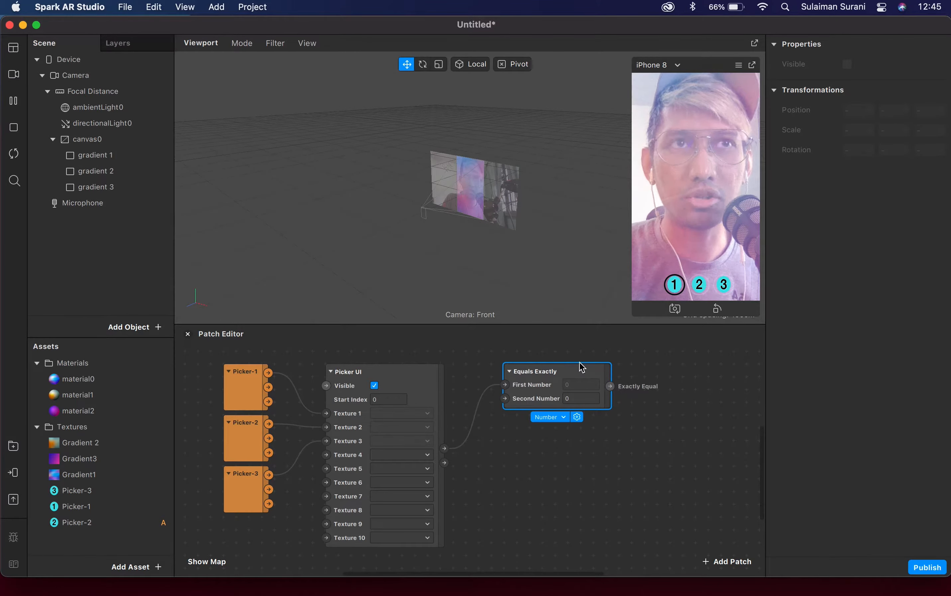
- Add a second Equals Exactly patch from Selected Option Index and place it directly below the first one
drag(444, 450, 511, 452)
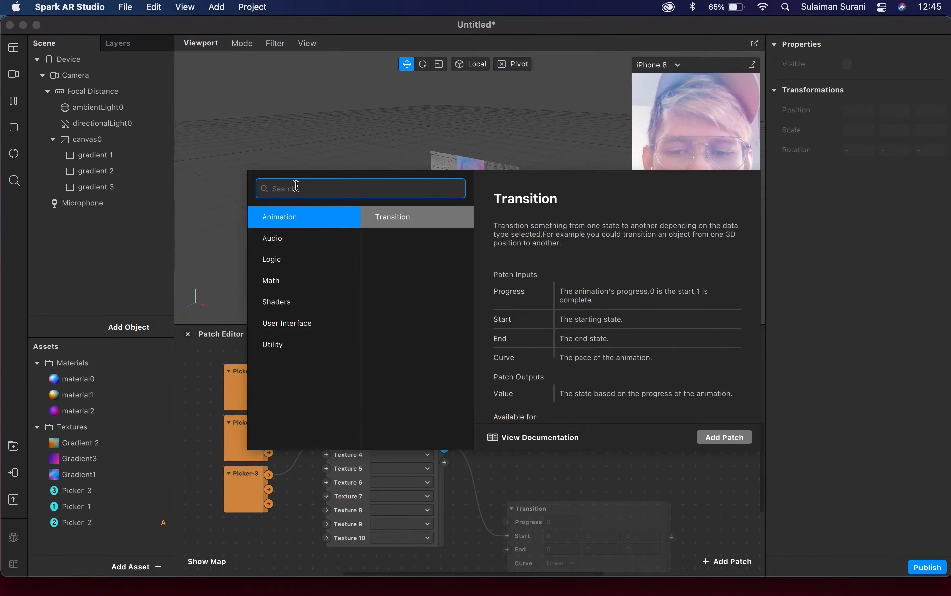
text(equals)
click(305, 237)
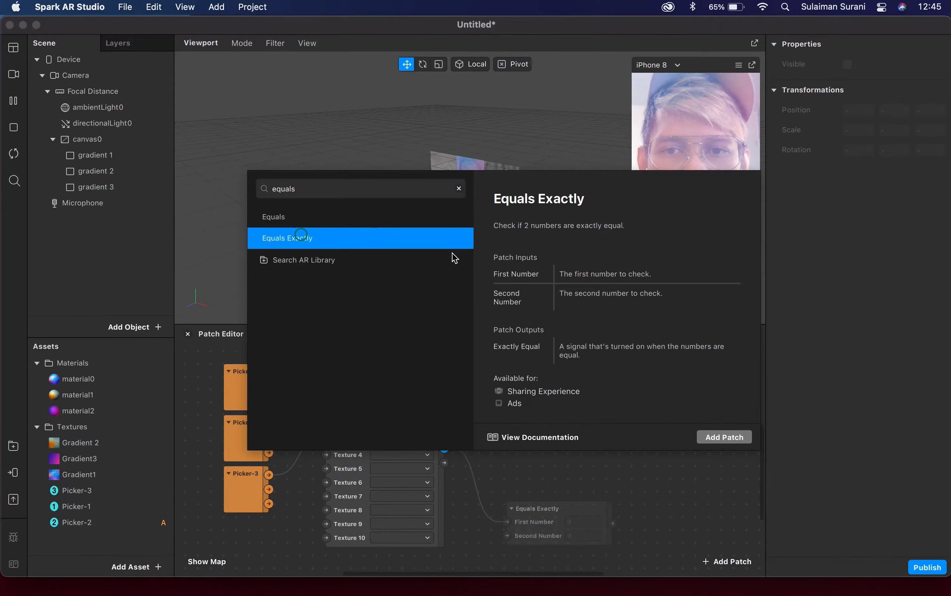
click(709, 436)
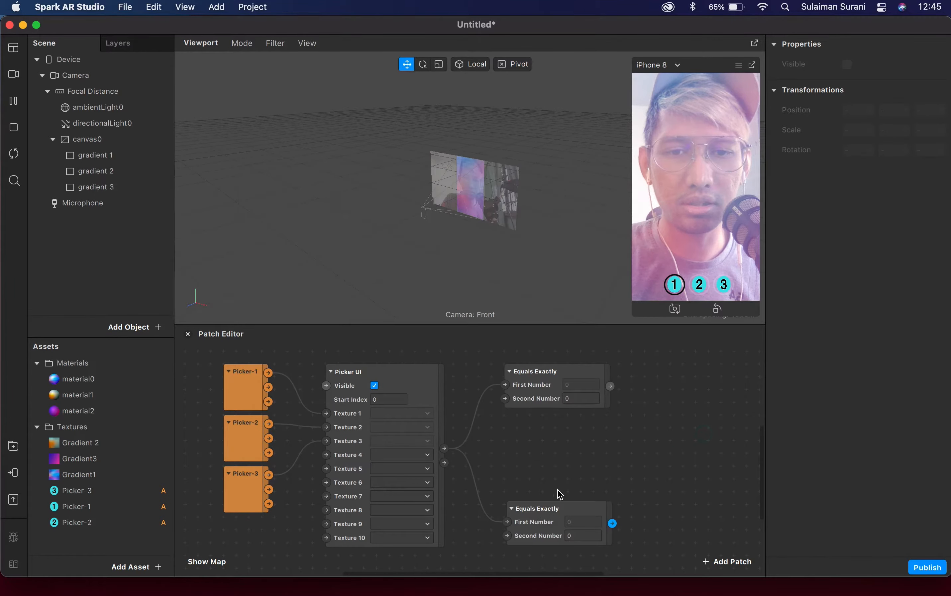
drag(556, 511, 567, 439)
- Duplicate the second Equals Exactly patch, place the copy below it and connect Selected Option Index to the copy's First Number
key(super+c)
key(super+v)
click(594, 505)
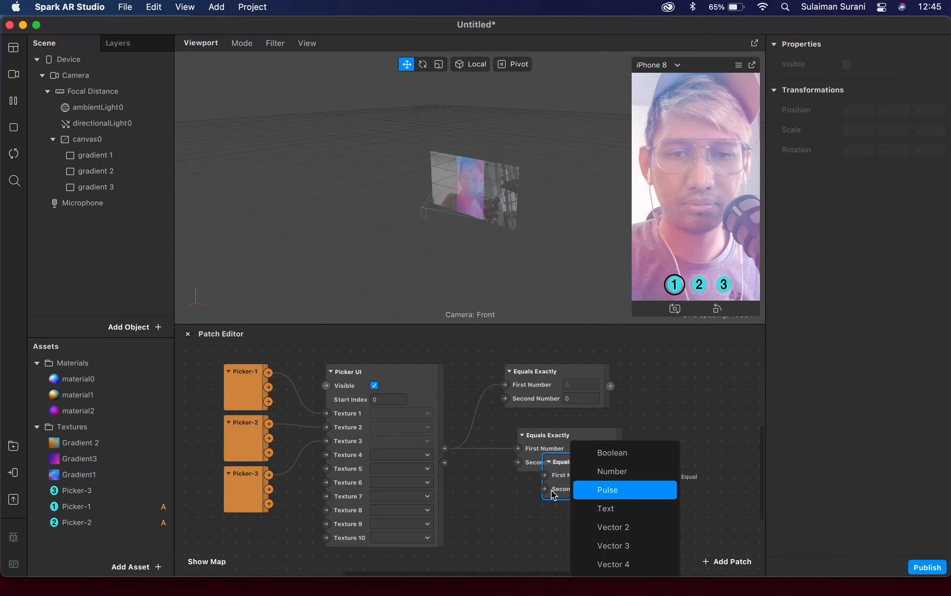
click(524, 520)
drag(584, 472, 551, 518)
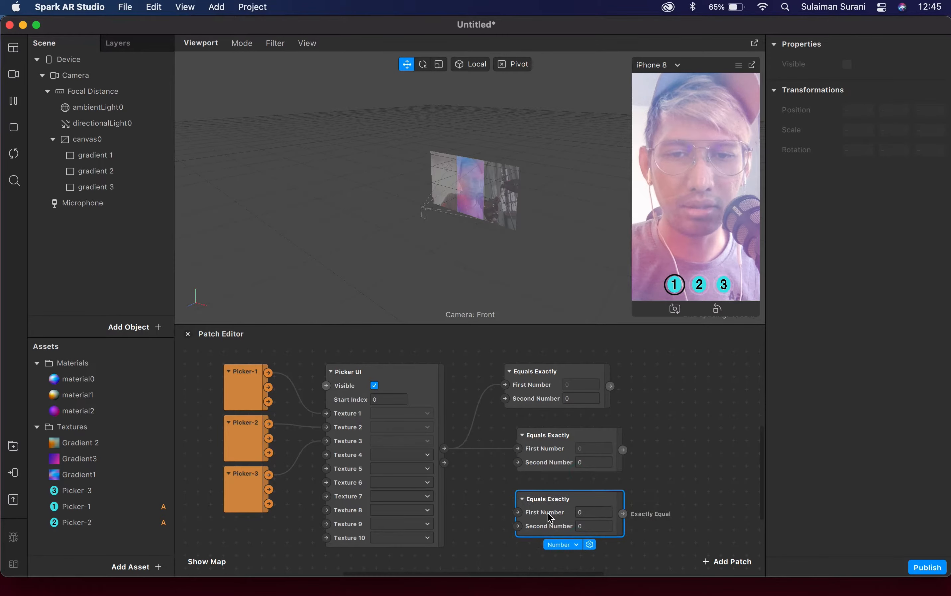
drag(444, 448, 517, 512)
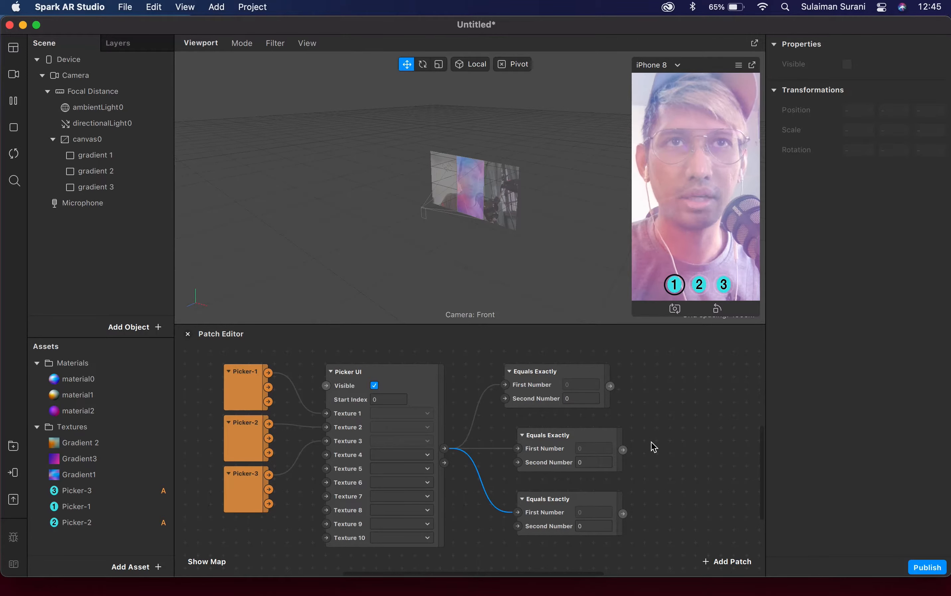
- Set Second Number to 1 on the middle Equals Exactly patch and to 2 on the lowest, leaving the top one at 0
scroll(564, 431, left, 2)
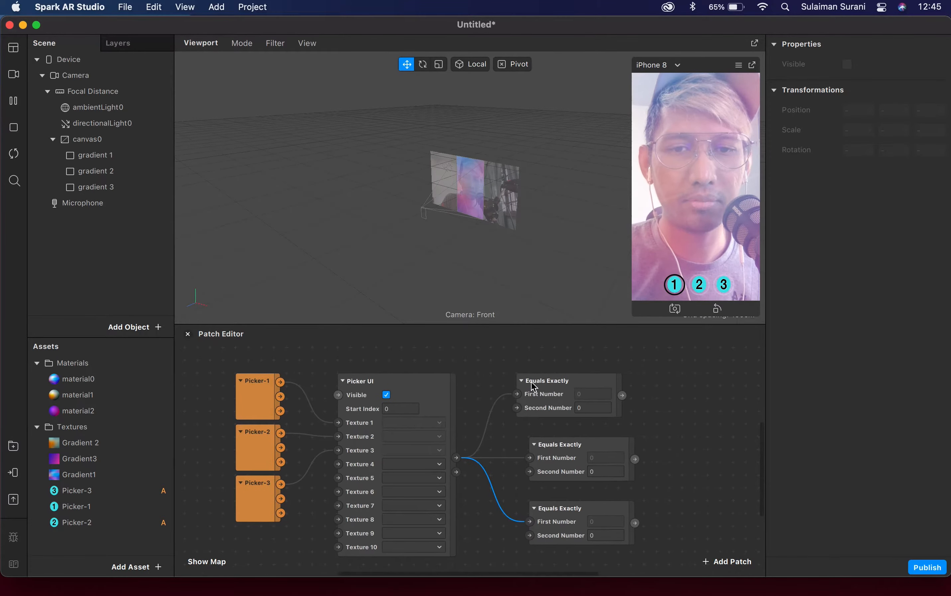
scroll(547, 402, down, 1)
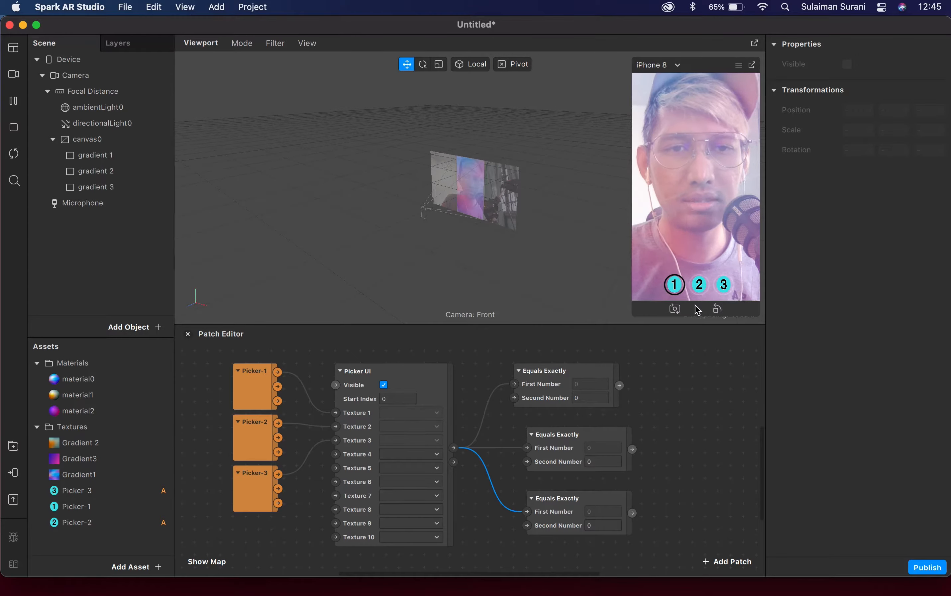
drag(587, 396, 574, 395)
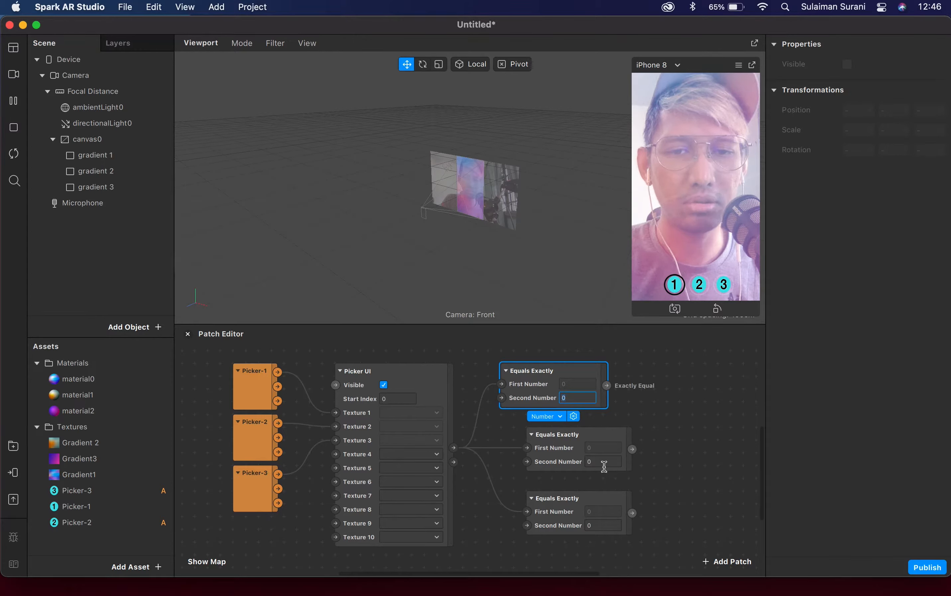
click(593, 463)
text(1)
click(600, 526)
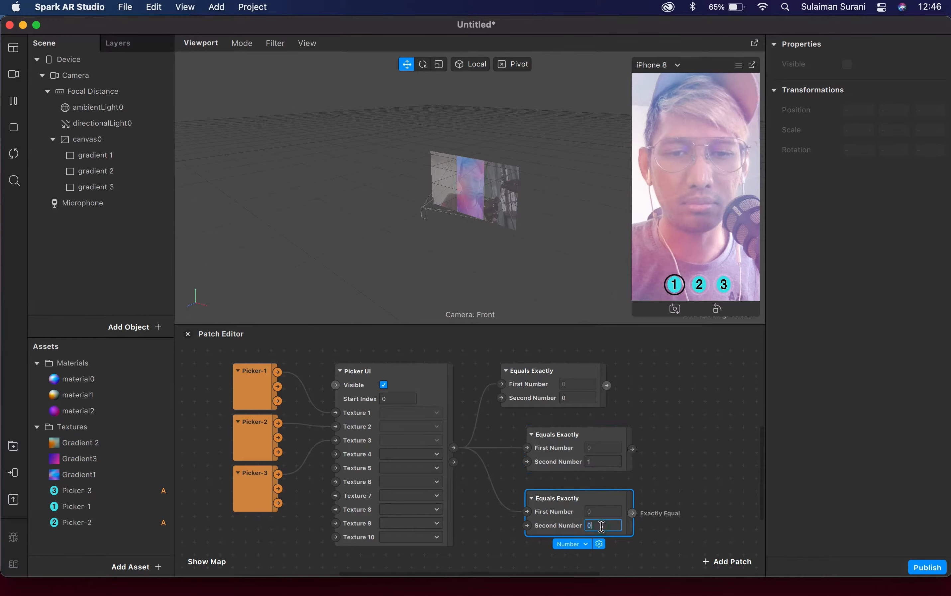
text(2)
click(703, 485)
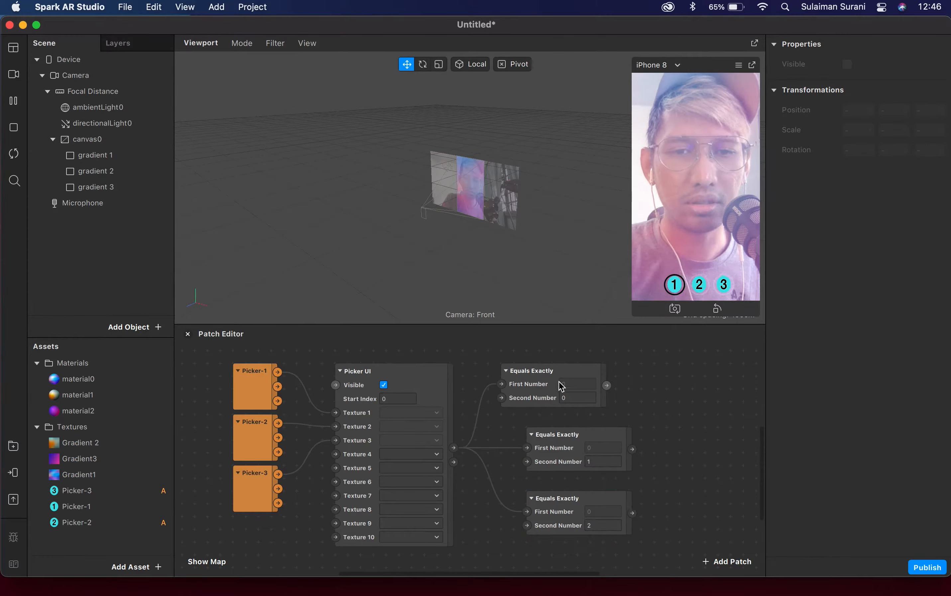
- Create Visible patches for gradient 1, gradient 2 and gradient 3 and line them up beside the three Equals Exactly patches
click(81, 156)
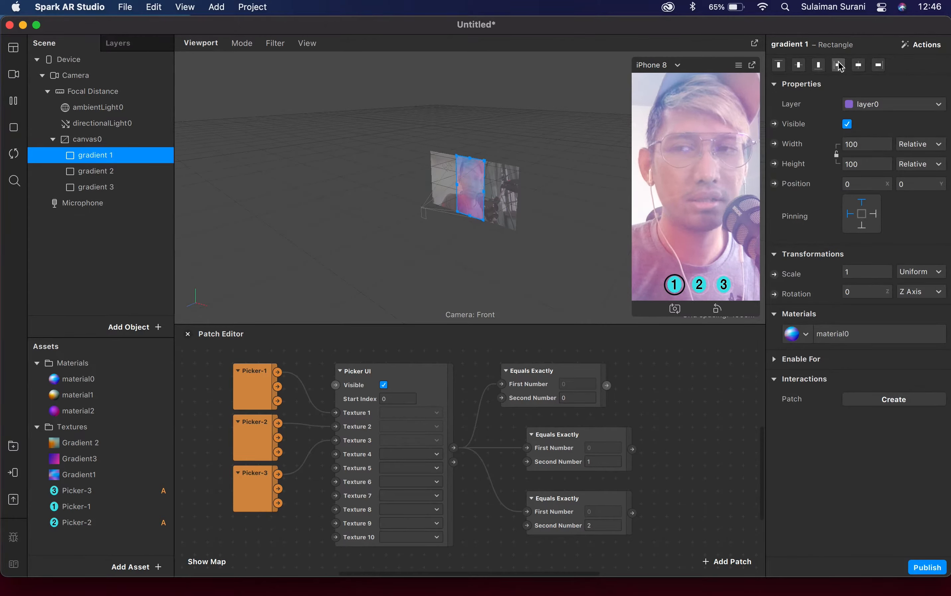
click(774, 123)
drag(499, 473, 706, 376)
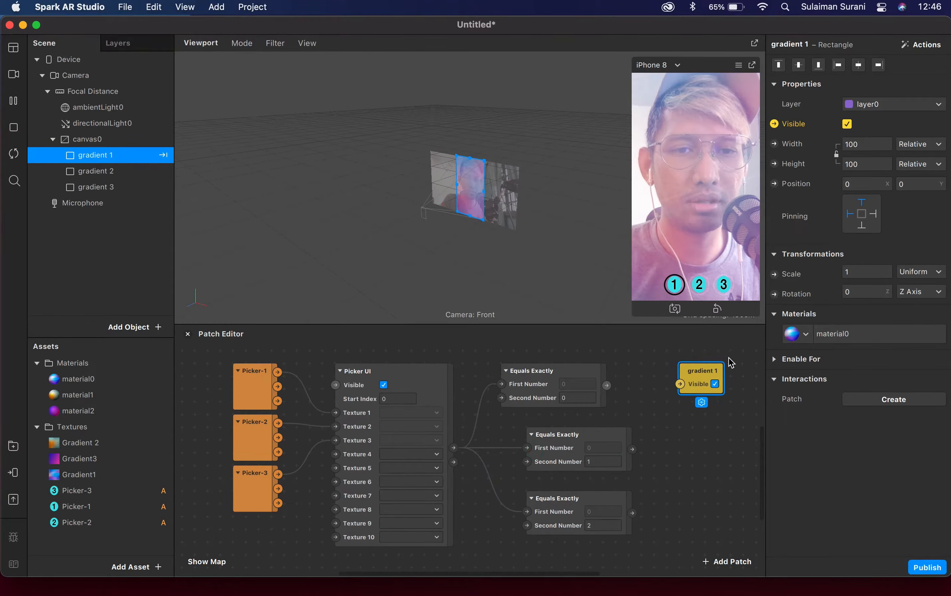
click(79, 175)
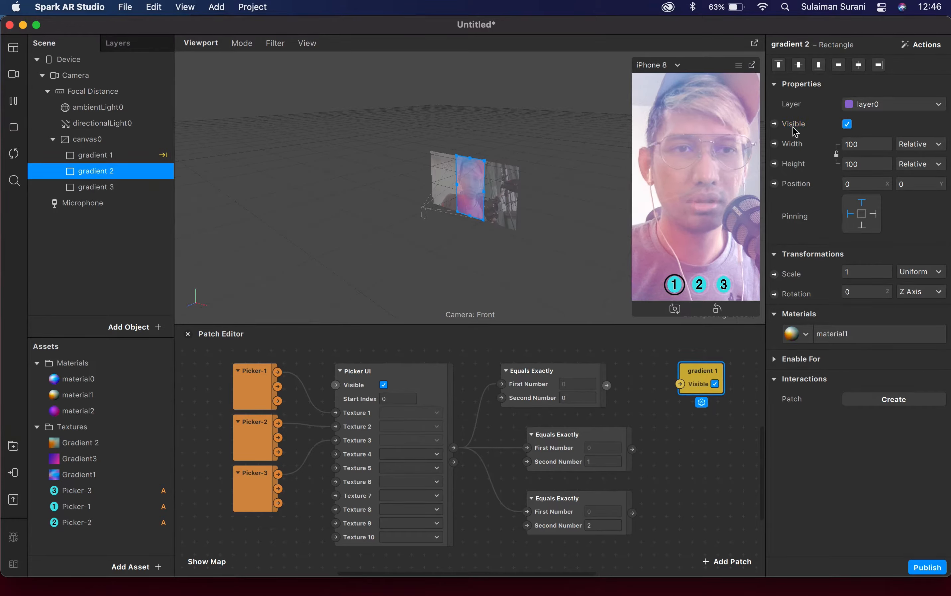
click(774, 125)
drag(501, 476, 709, 442)
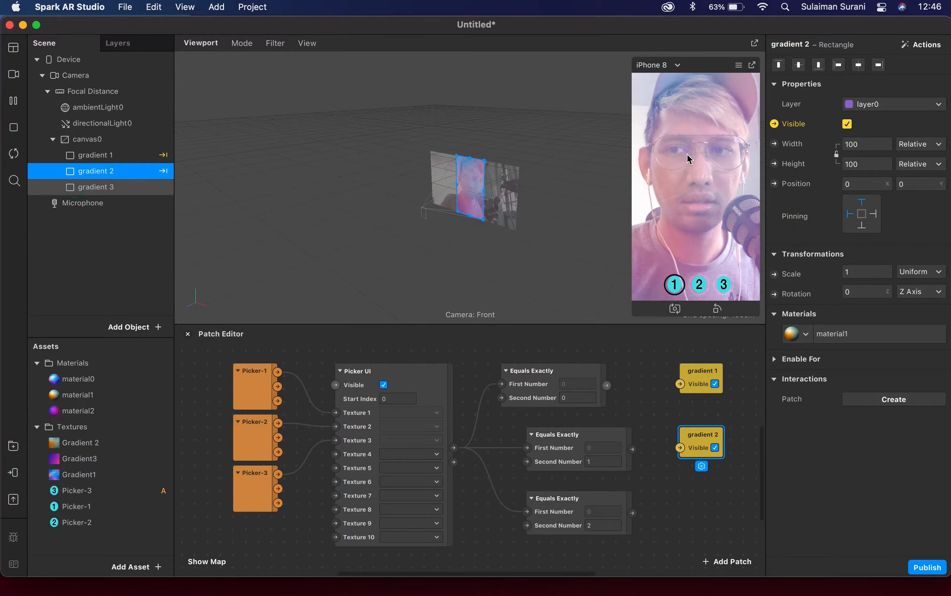
click(96, 186)
click(774, 124)
drag(499, 475, 722, 506)
scroll(660, 433, right, 3)
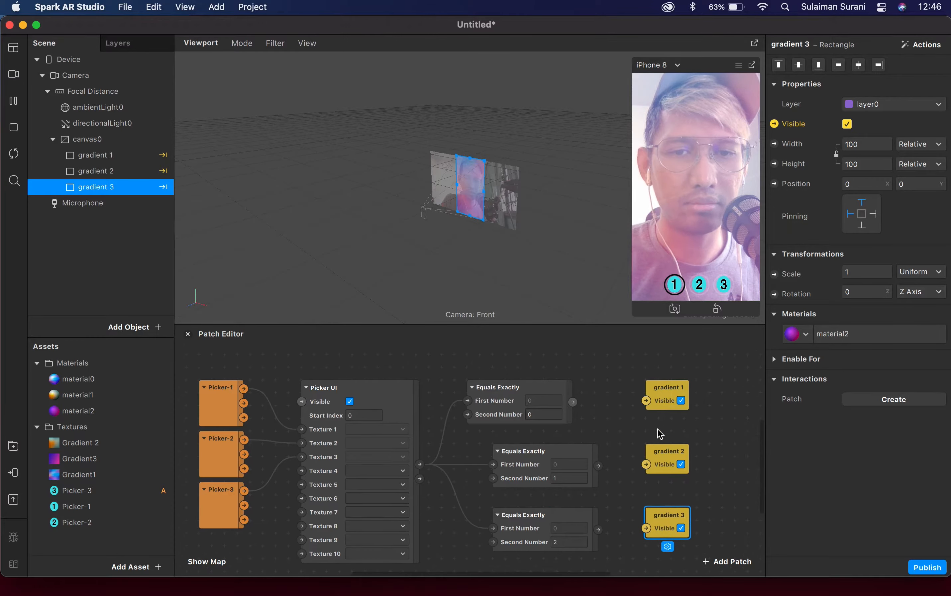
- Connect each Equals Exactly output to the Visible input of its matching gradient patch, from gradient 1 to gradient 3
drag(573, 402, 644, 402)
scroll(642, 406, down, 2)
scroll(642, 406, right, 1)
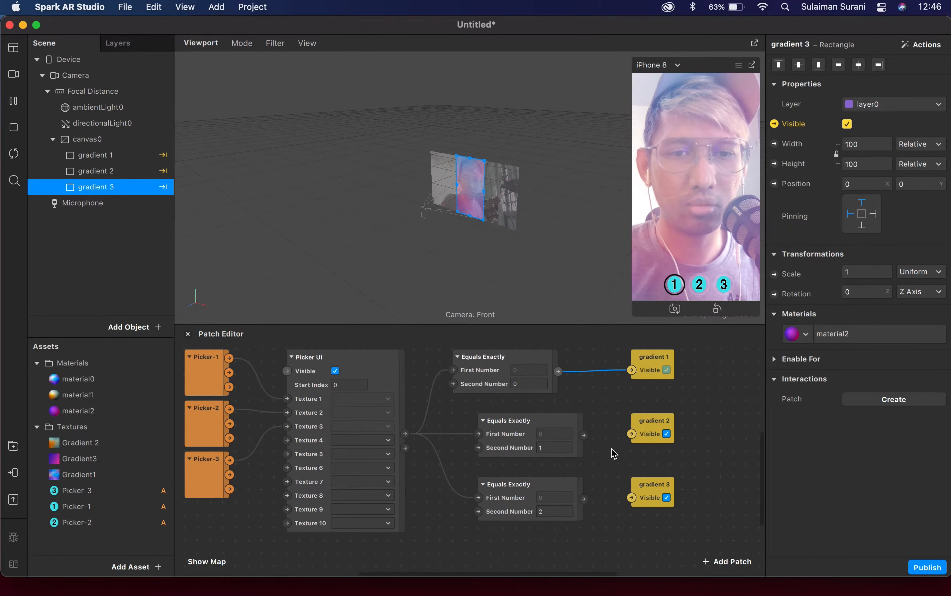
drag(584, 435, 632, 433)
drag(584, 498, 667, 483)
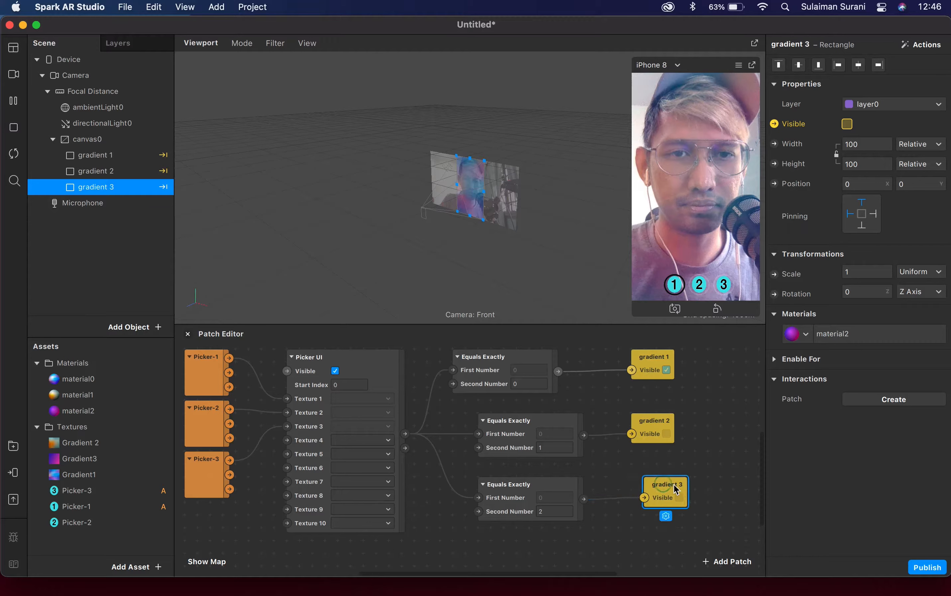
click(656, 421)
scroll(730, 379, left, 2)
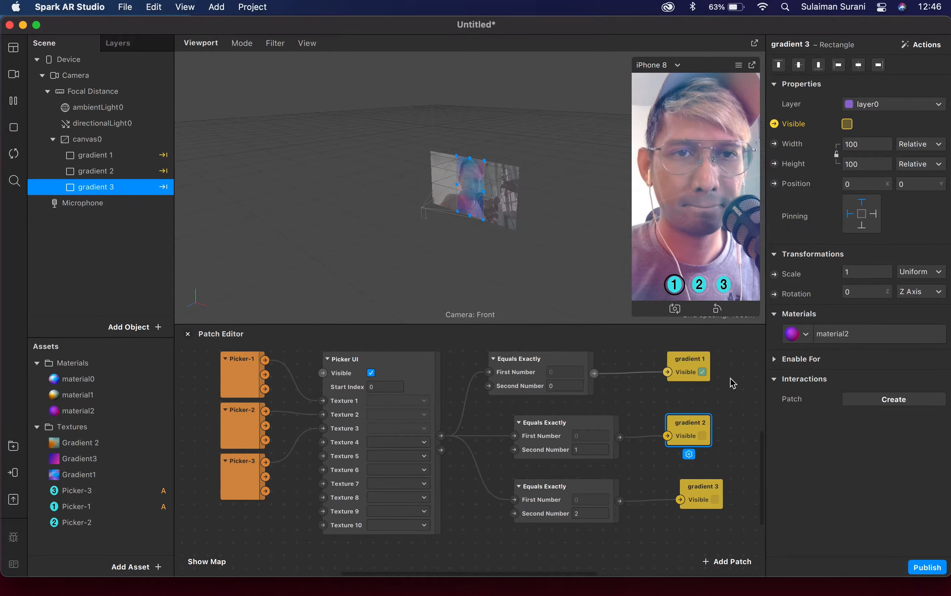
- Test the picker in the preview by choosing options 2, 3 and 1 in turn
click(737, 66)
click(784, 89)
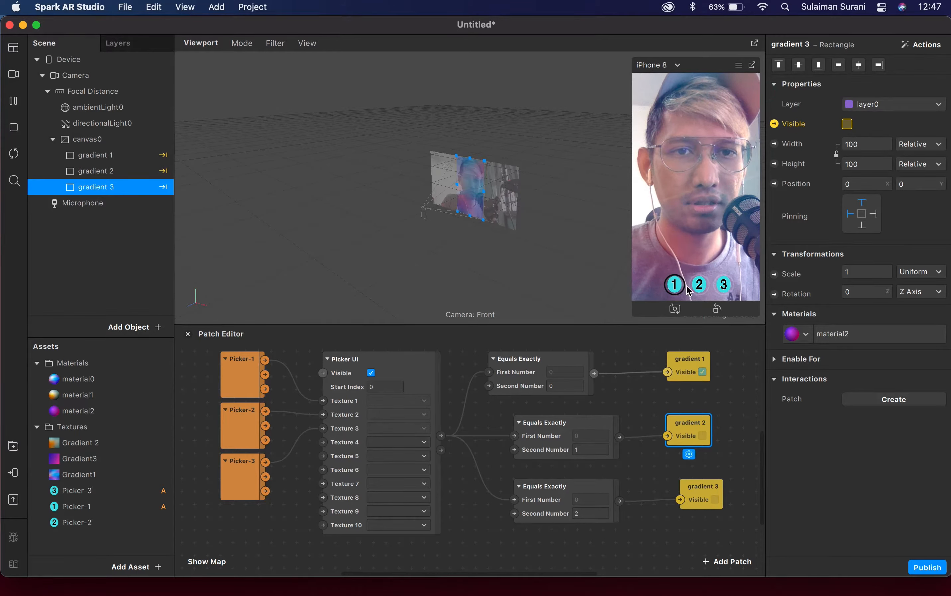
click(700, 285)
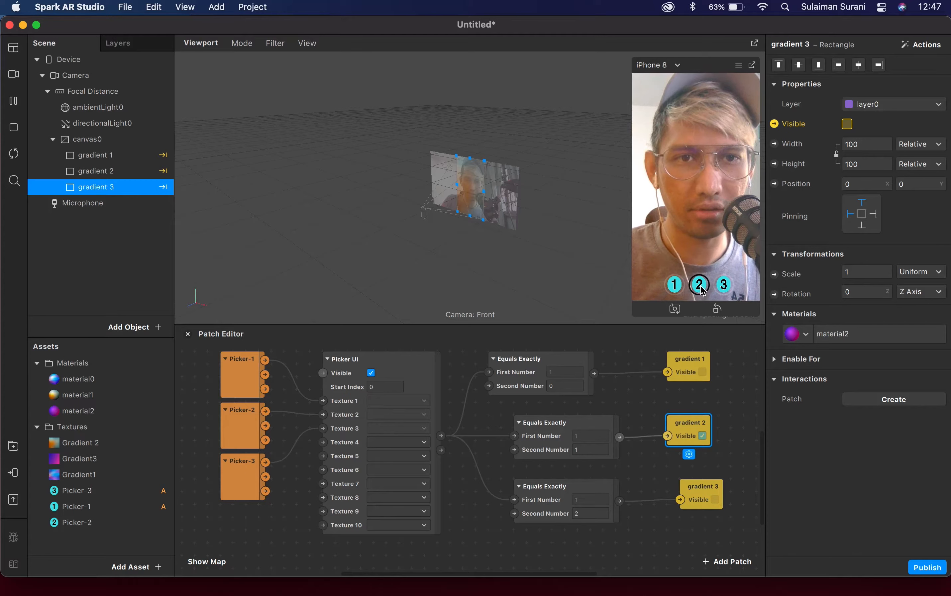
click(724, 286)
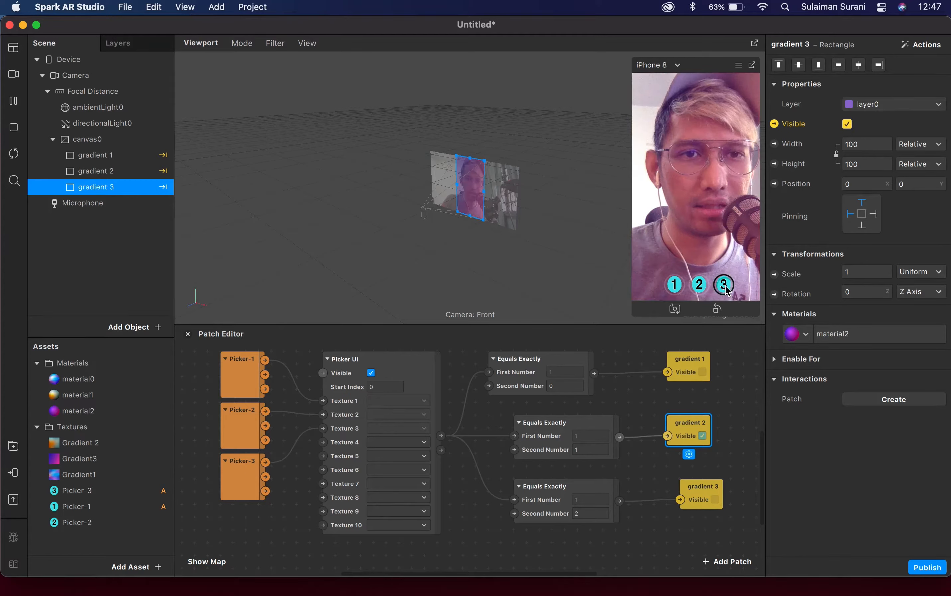
click(673, 285)
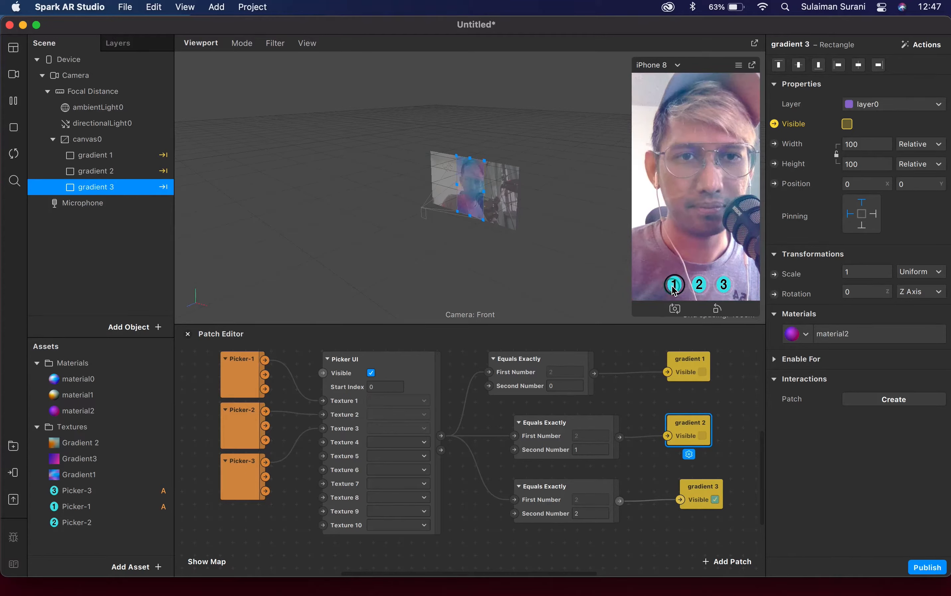
- Shift the gradient 2 and gradient 3 patches so they sit evenly aligned beneath the gradient 1 patch
scroll(415, 340, up, 2)
scroll(415, 340, right, 1)
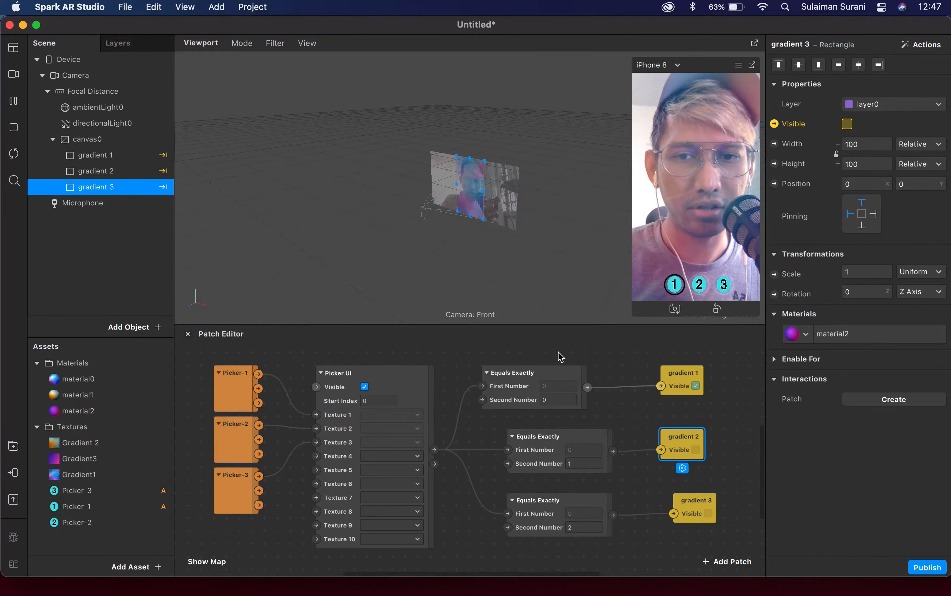
click(665, 379)
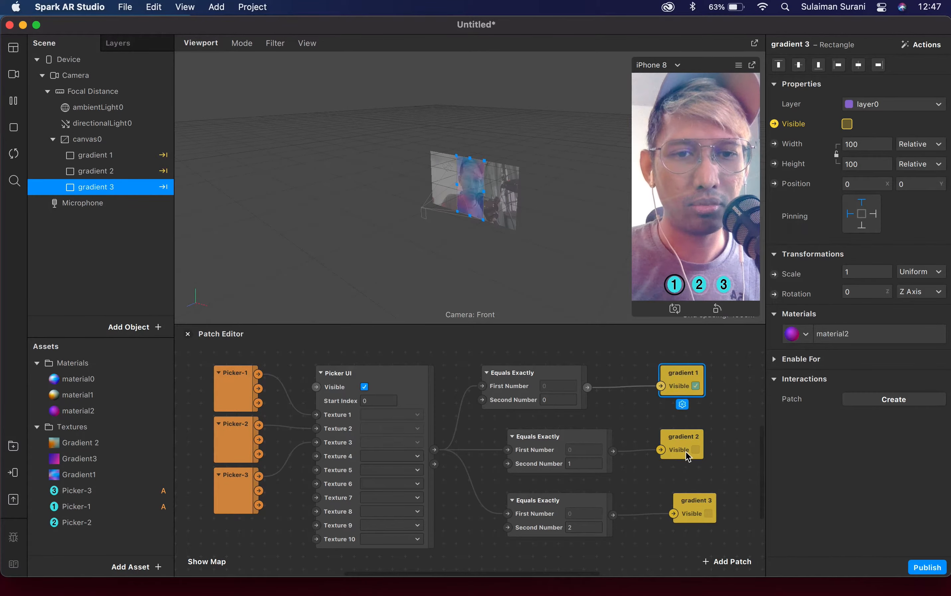
drag(686, 452, 698, 464)
drag(699, 512, 695, 526)
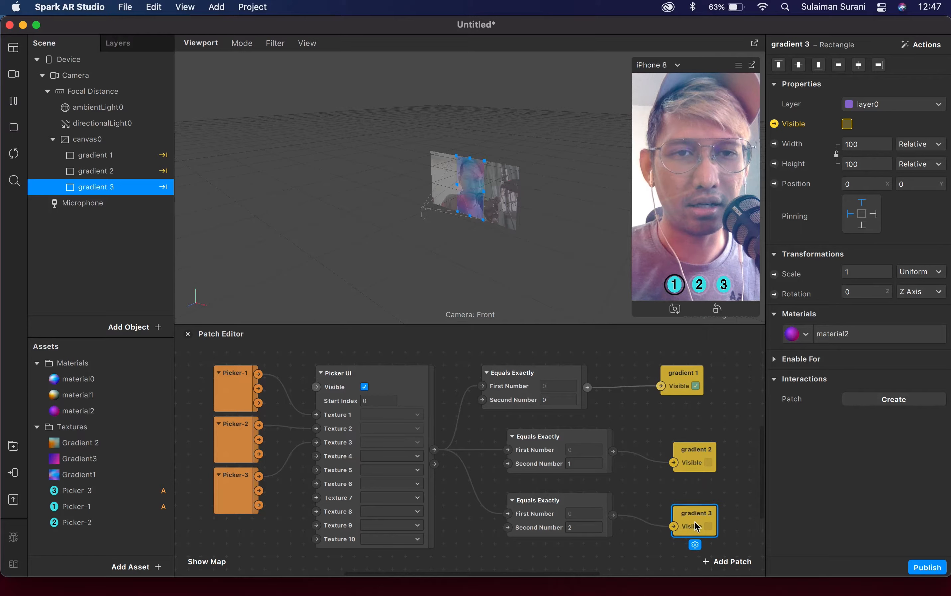
click(679, 375)
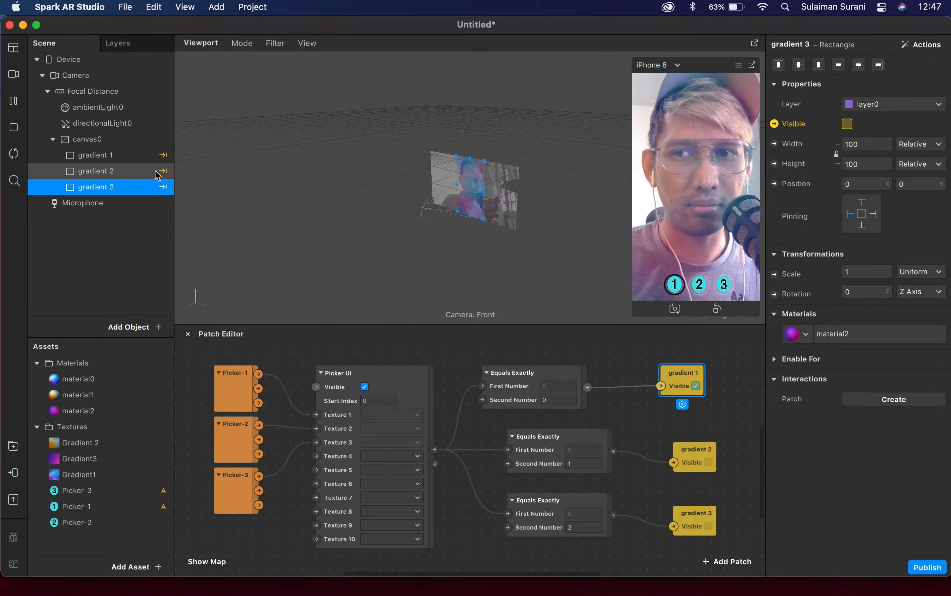
- Import screentexture21.jpg, screentexture26.jpg and screentexture28.jpg from the Picker UI folder as texture assets
click(105, 156)
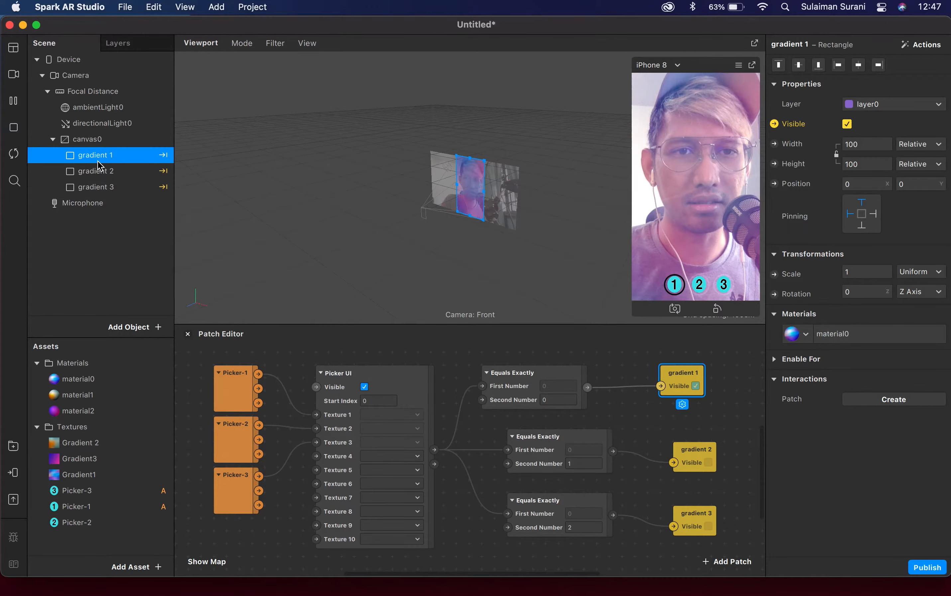
click(132, 567)
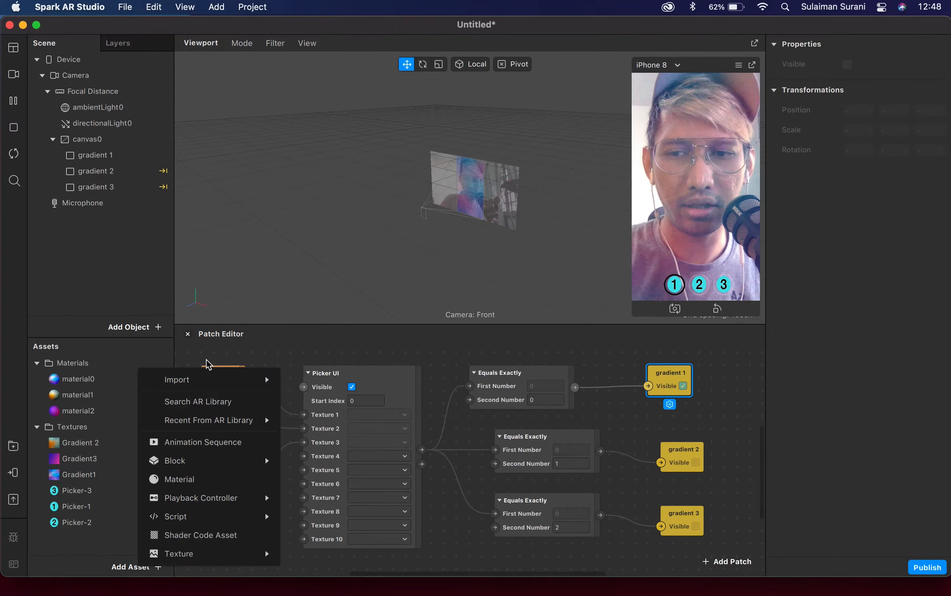
mouse_move(201, 386)
click(338, 381)
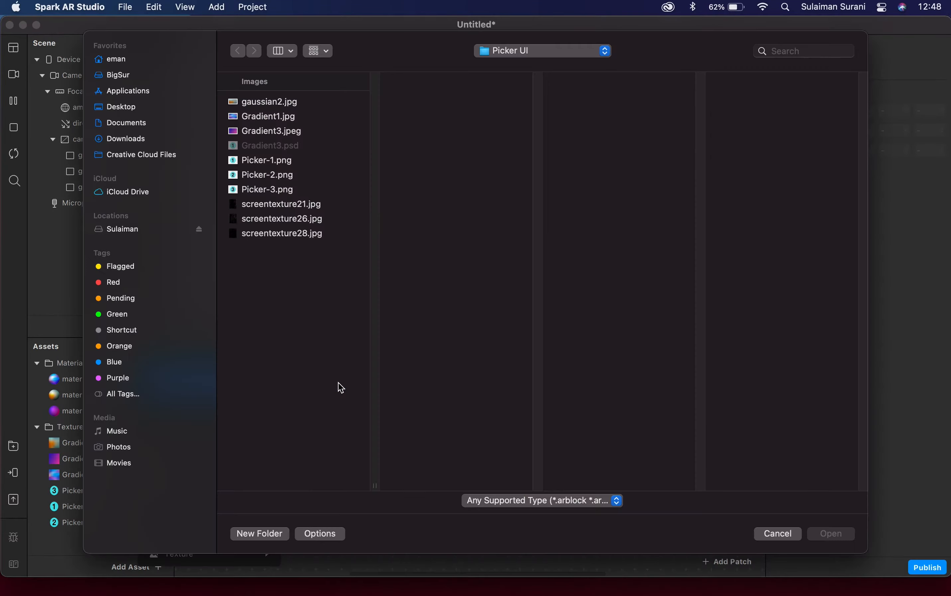
click(278, 205)
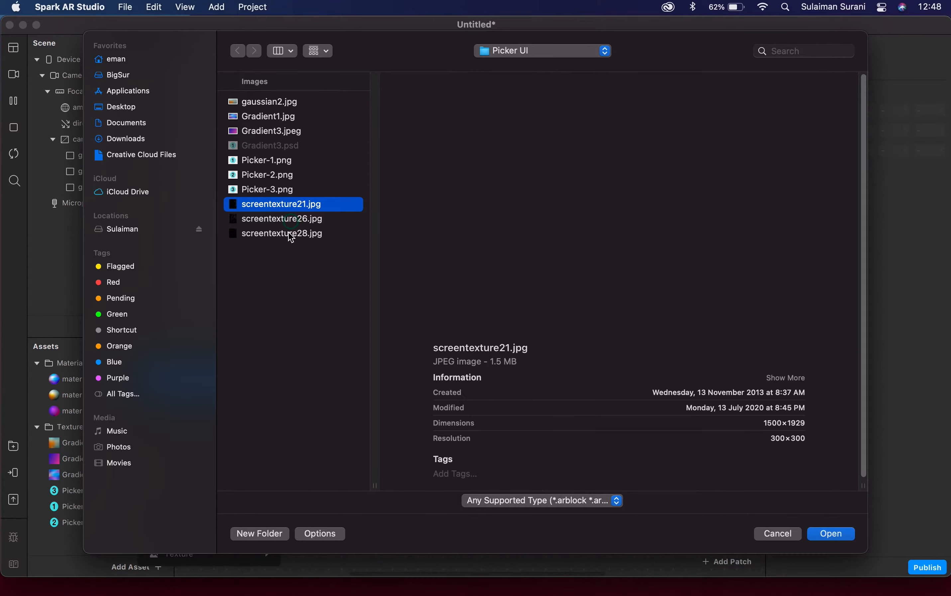
key(shift+Down)
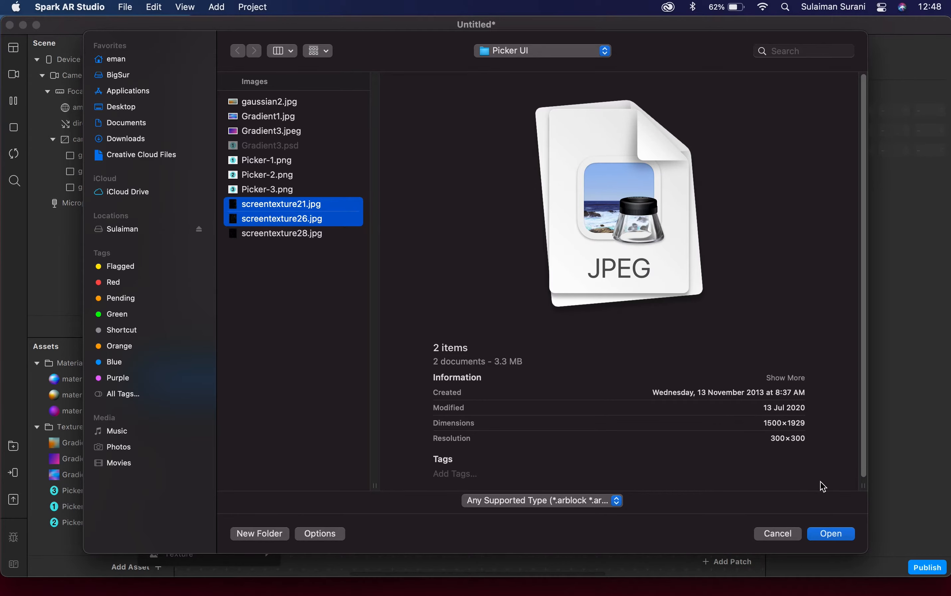
key(shift+Down)
click(832, 532)
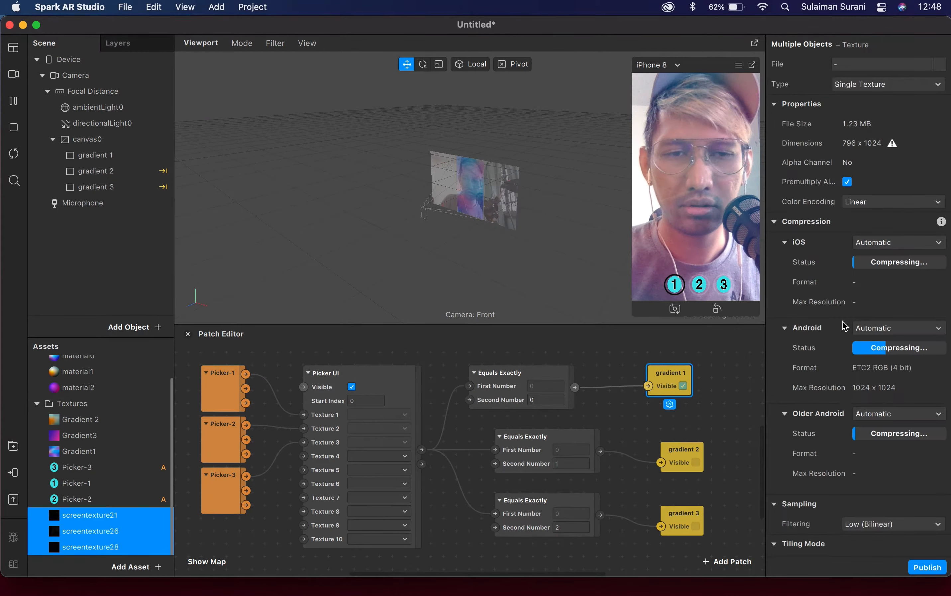
- Set the compression of the three imported screen textures to None for iOS, Android and Older Android
click(885, 242)
click(883, 270)
click(893, 311)
click(887, 335)
click(891, 376)
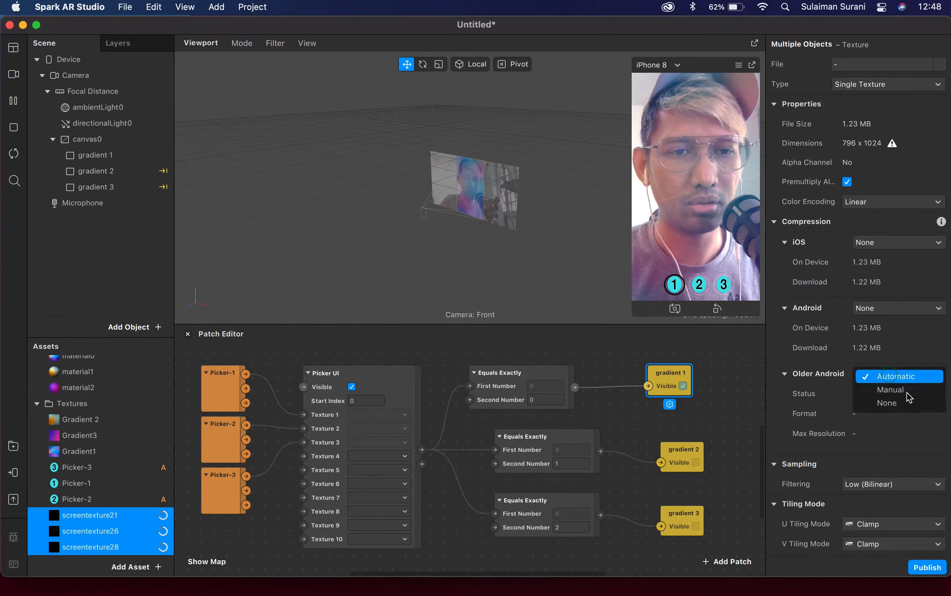
click(895, 402)
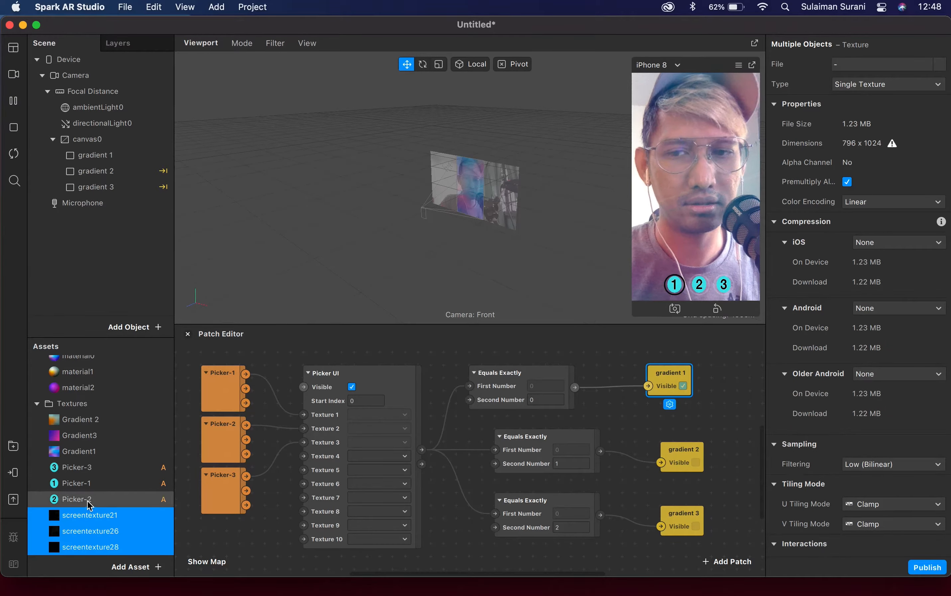
- Add a rectangle to canvas0 and make it fill the full width and height of the canvas
click(72, 248)
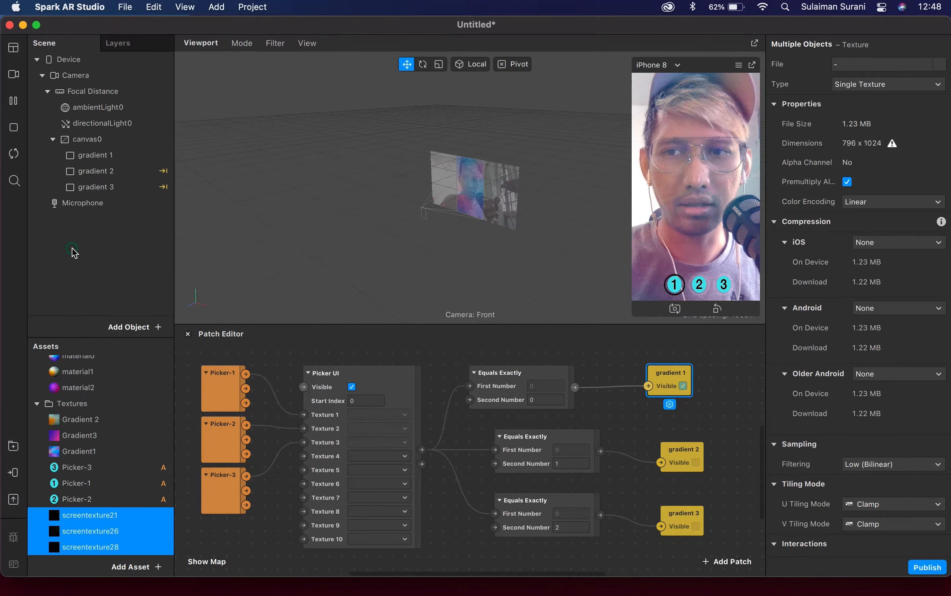
click(80, 141)
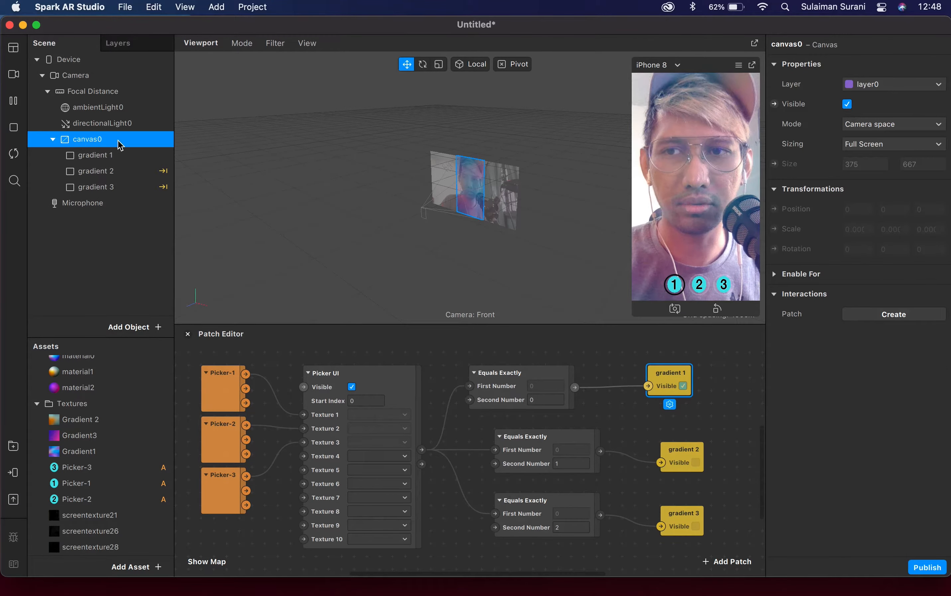
right_click(79, 140)
mouse_move(131, 154)
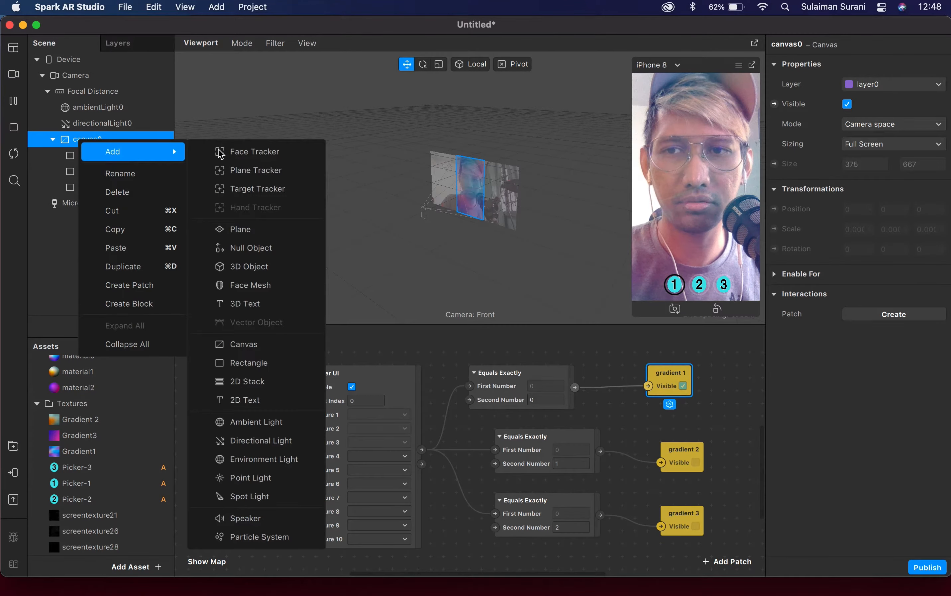
click(247, 363)
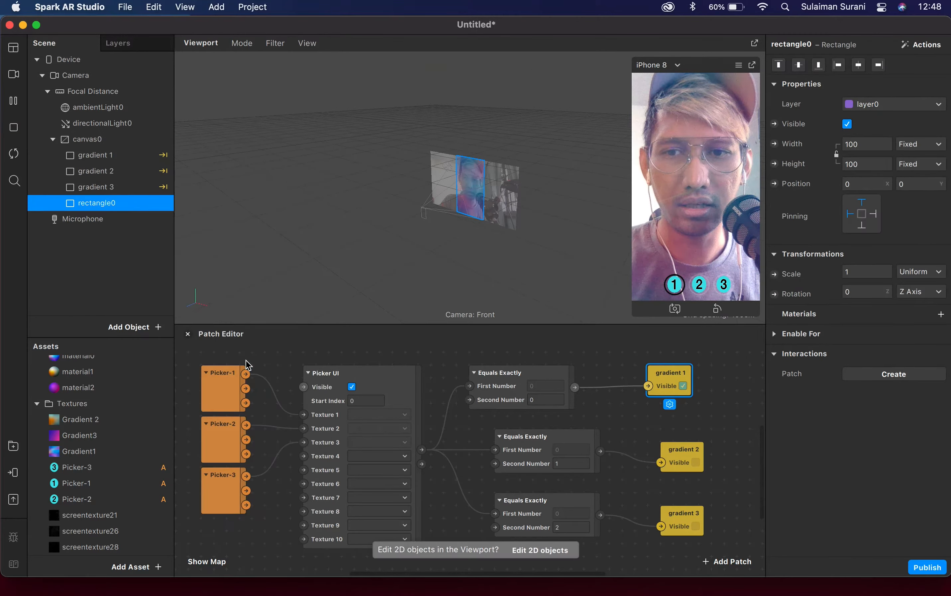
click(866, 144)
click(864, 169)
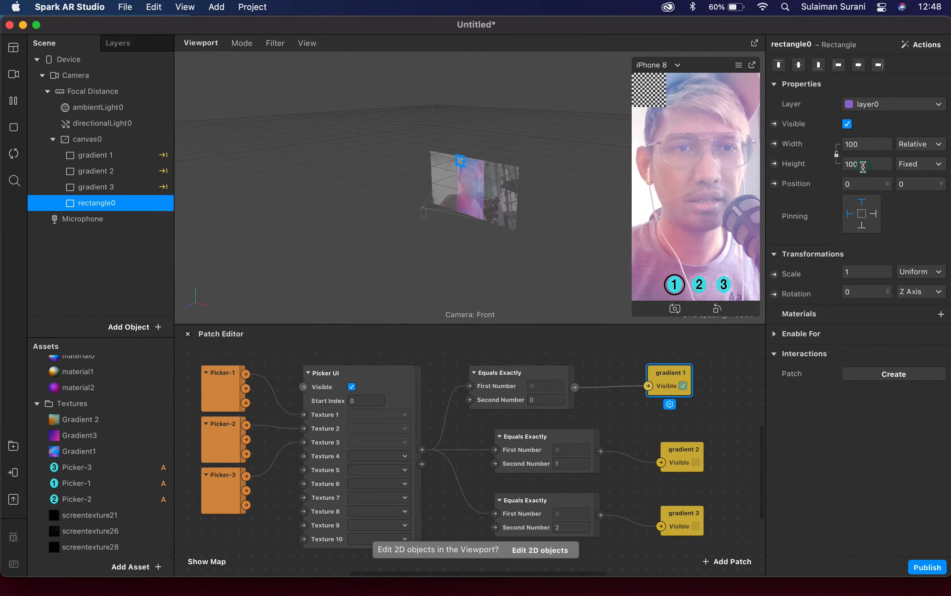
click(866, 165)
click(862, 184)
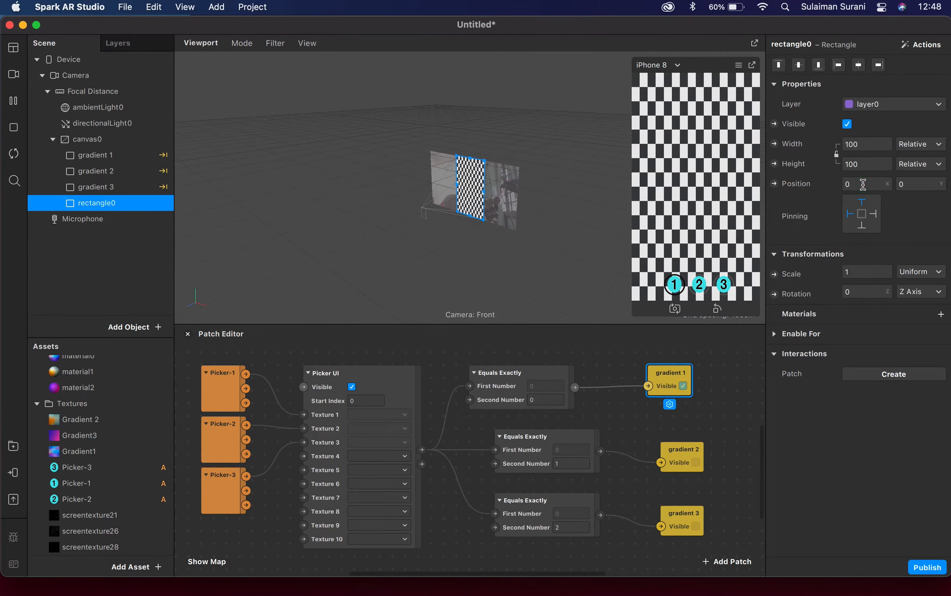
- Rename the new canvas rectangle to texture 1
double_click(126, 203)
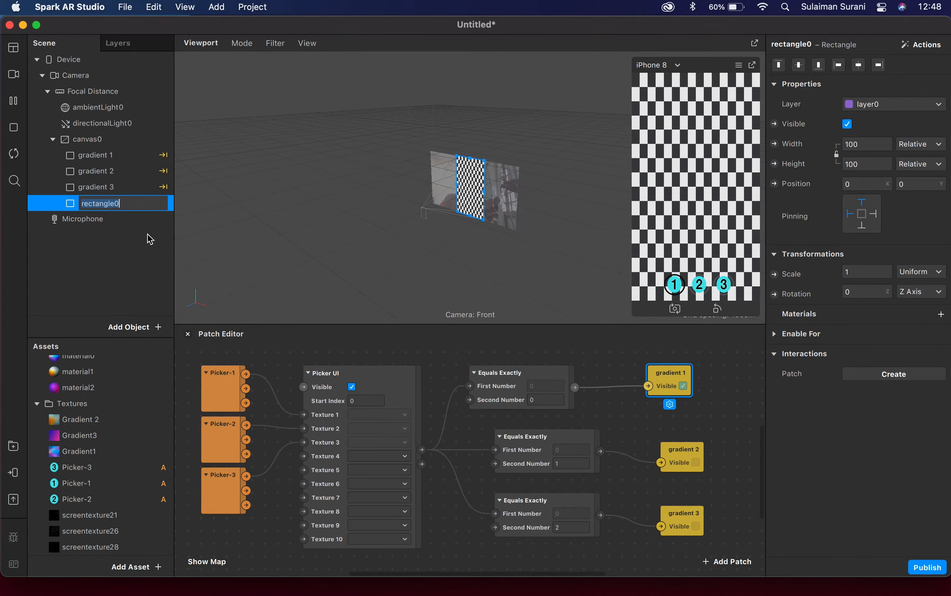
text(texture 1)
key(Return)
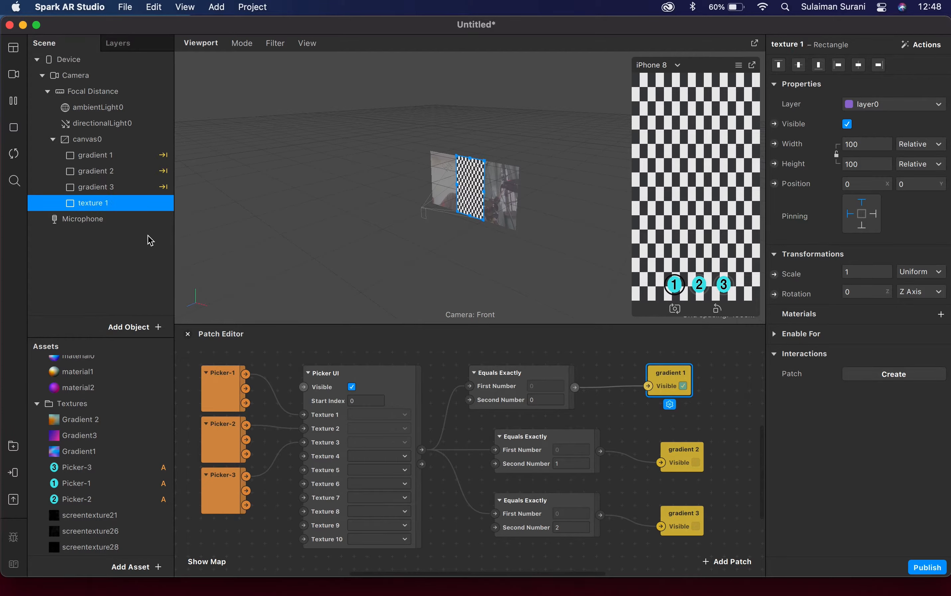
- Create a new material for texture 1 and assign screentexture21 as its diffuse texture
click(941, 315)
click(822, 392)
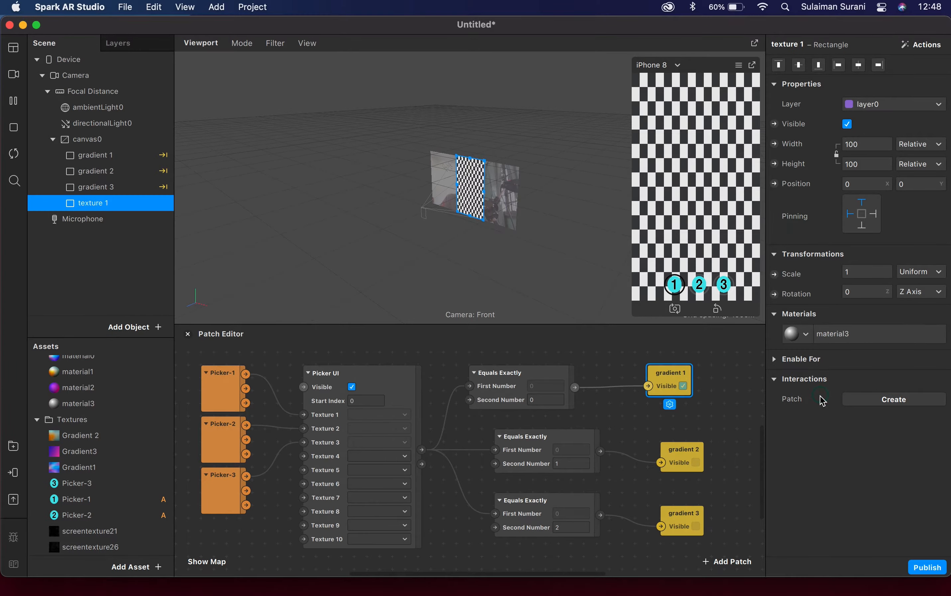
click(99, 407)
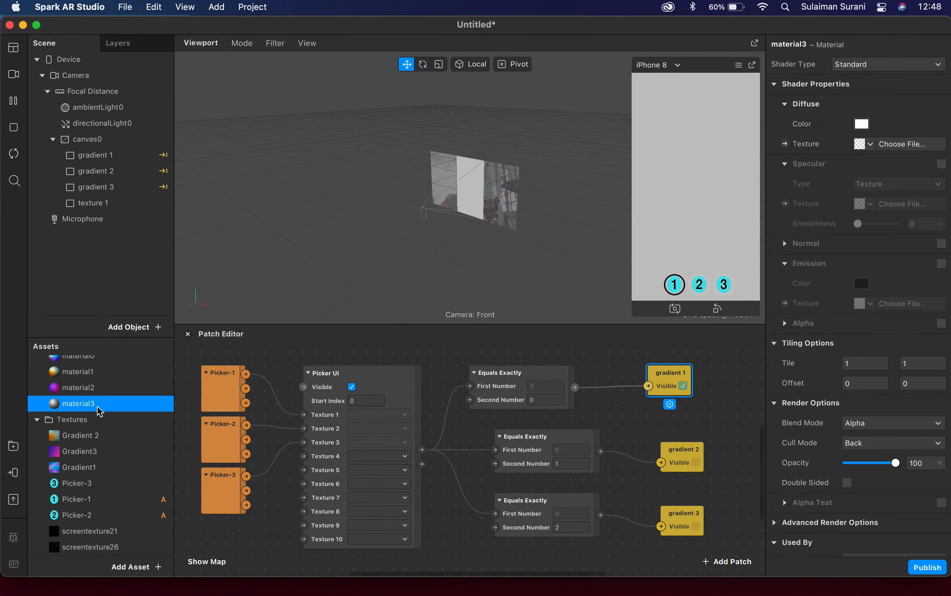
click(861, 145)
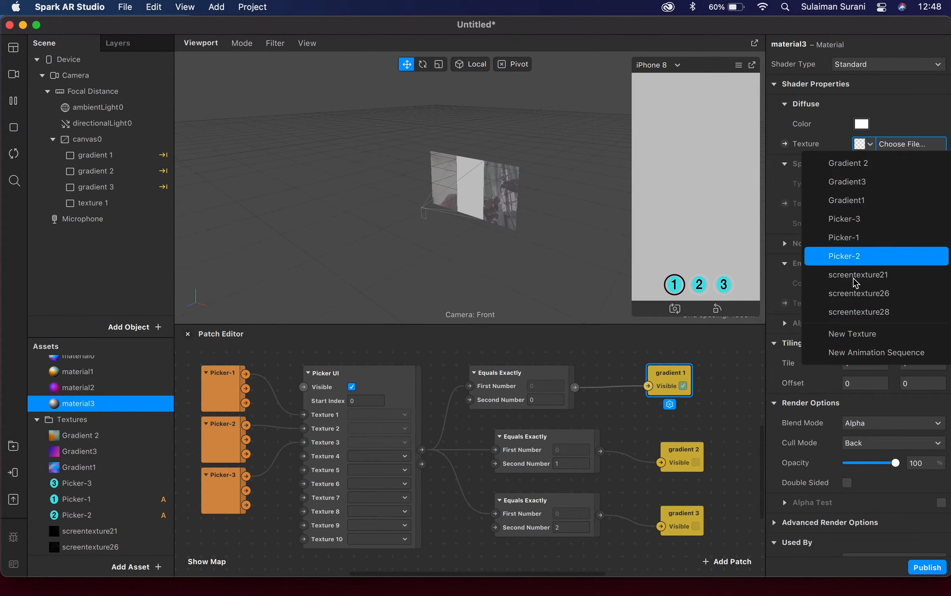
click(872, 281)
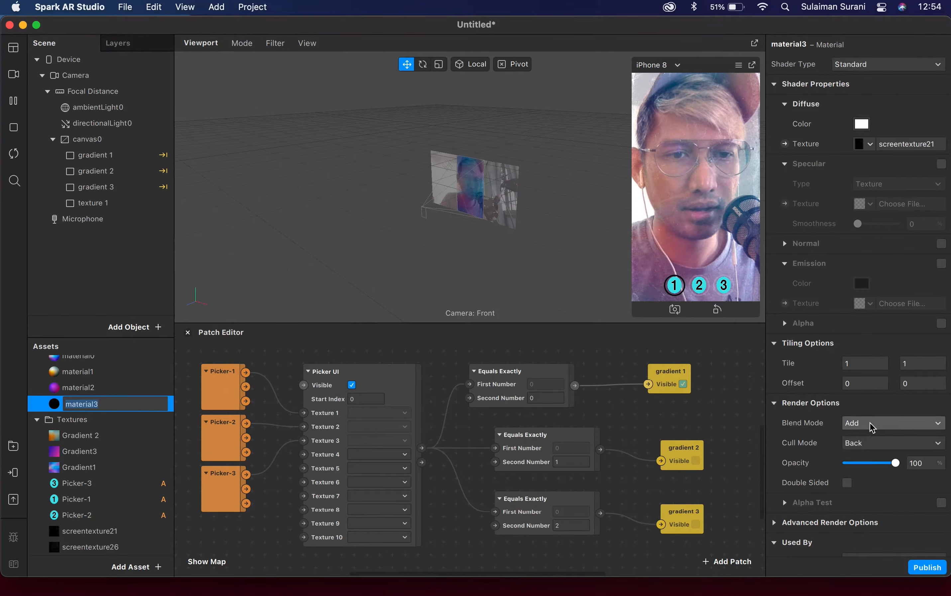
- Set the blend mode of texture 1's material to Alpha and its opacity to about 39%
click(871, 425)
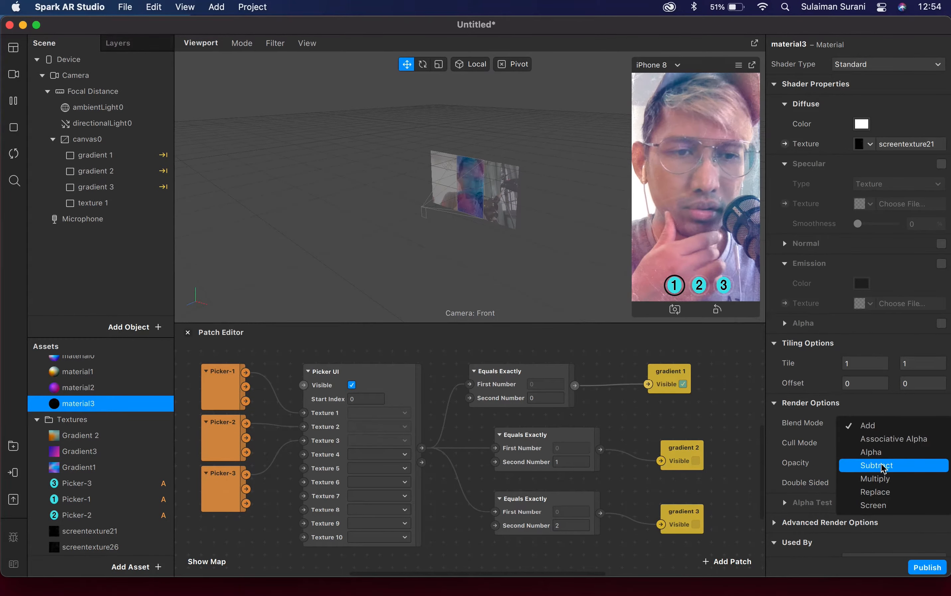
click(873, 452)
drag(893, 463, 868, 466)
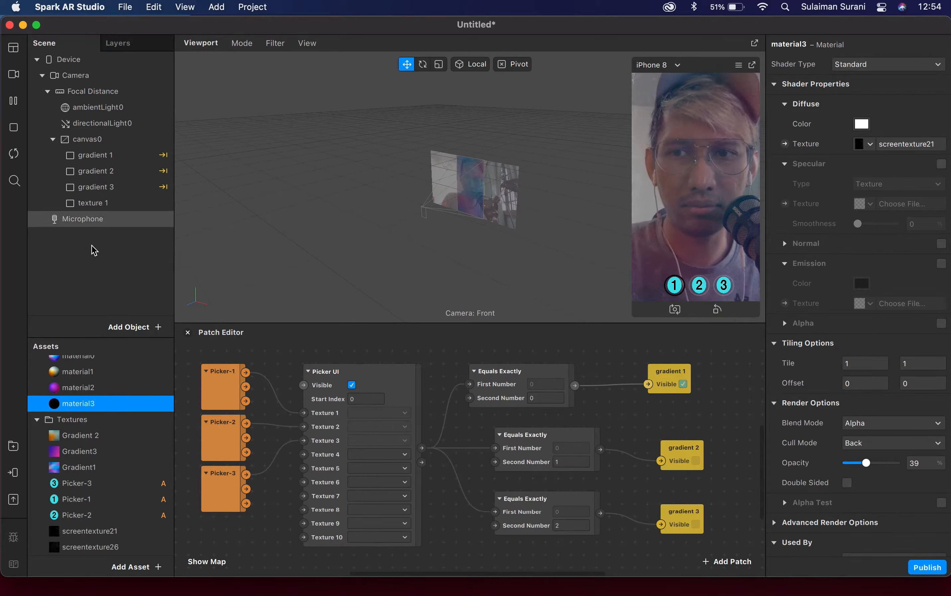
- Add another rectangle to canvas0 and rename it texture 2
right_click(82, 142)
mouse_move(130, 153)
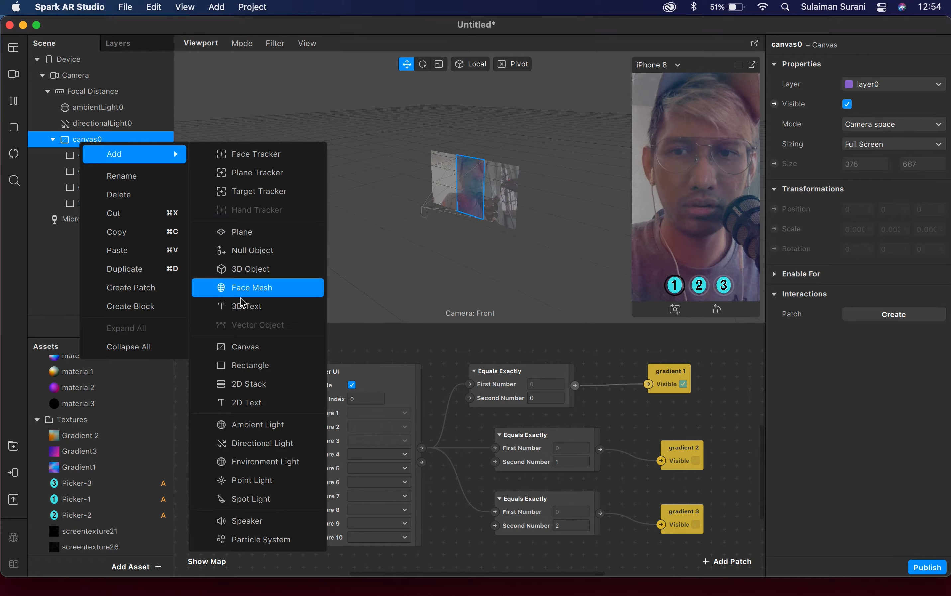
click(247, 366)
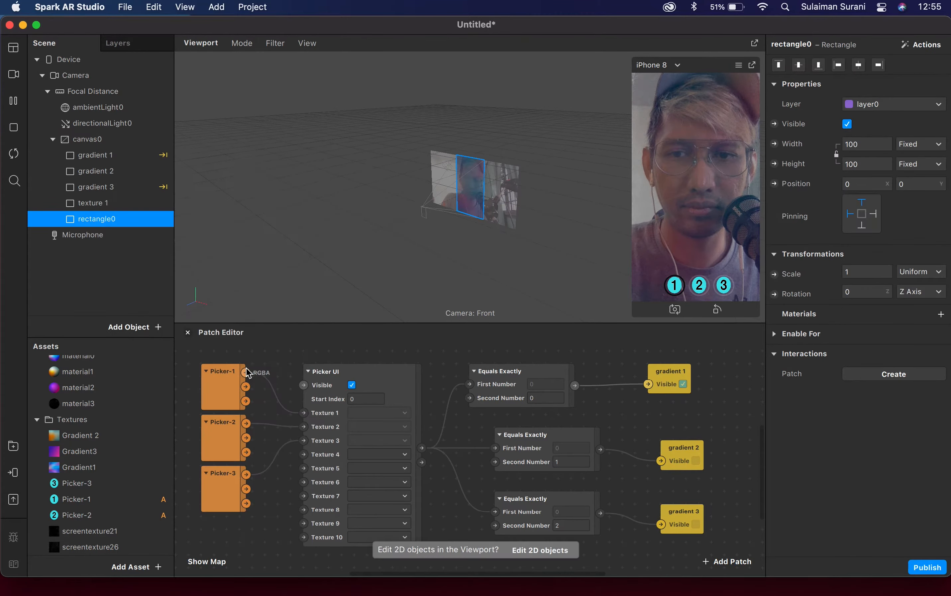
right_click(104, 223)
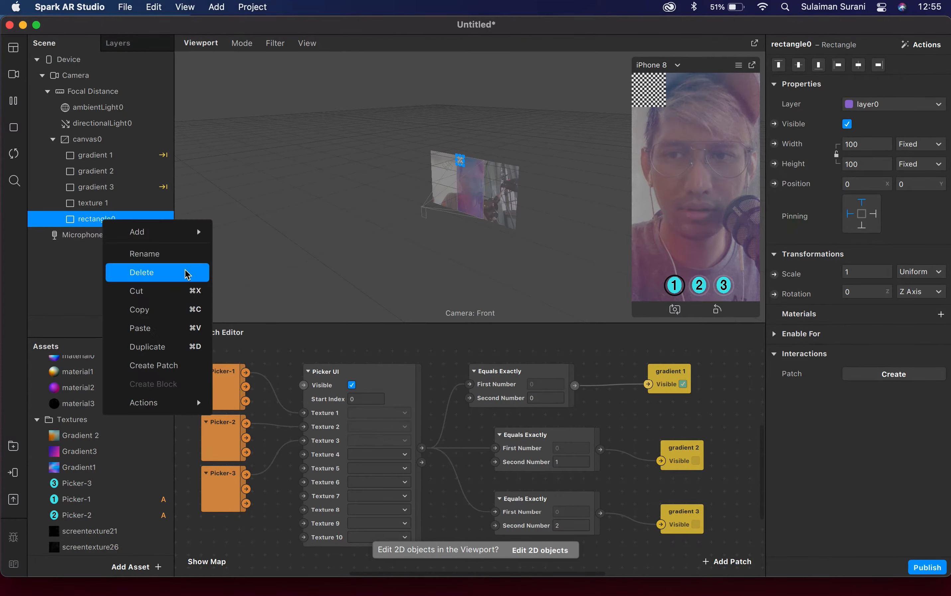
click(165, 256)
text(texture 2)
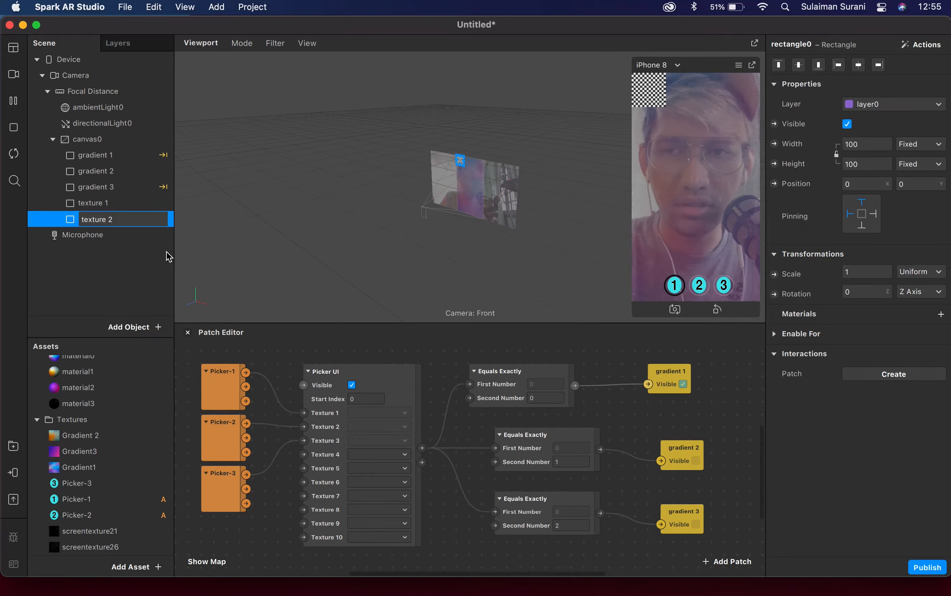
key(Return)
- Make the texture 2 rectangle fill the full width and height of the canvas
click(941, 314)
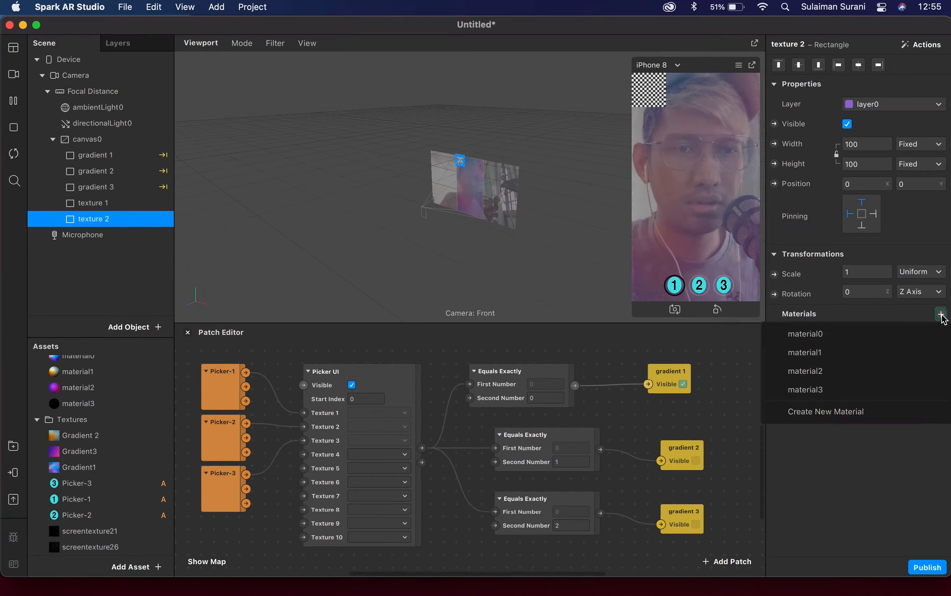
click(78, 218)
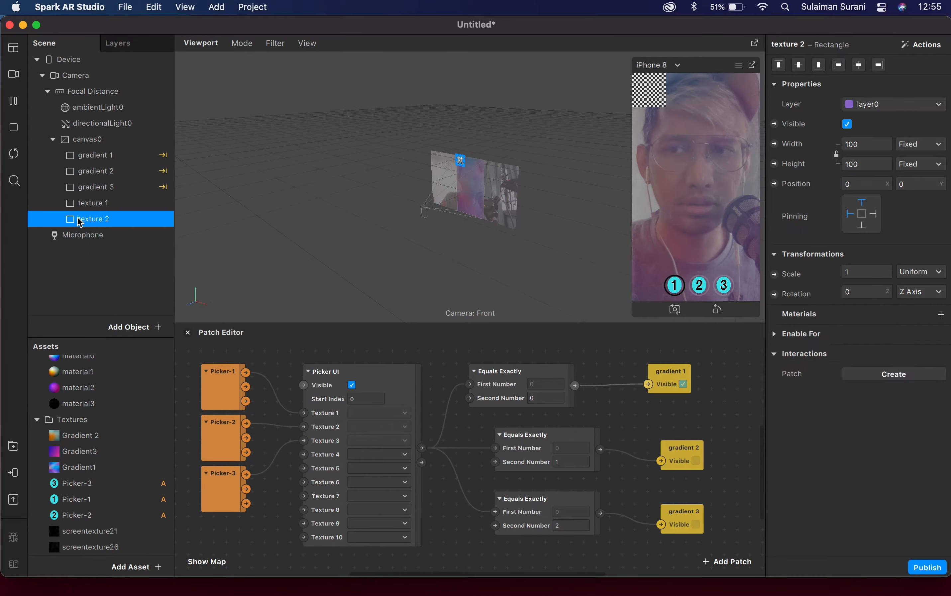
click(78, 218)
click(98, 219)
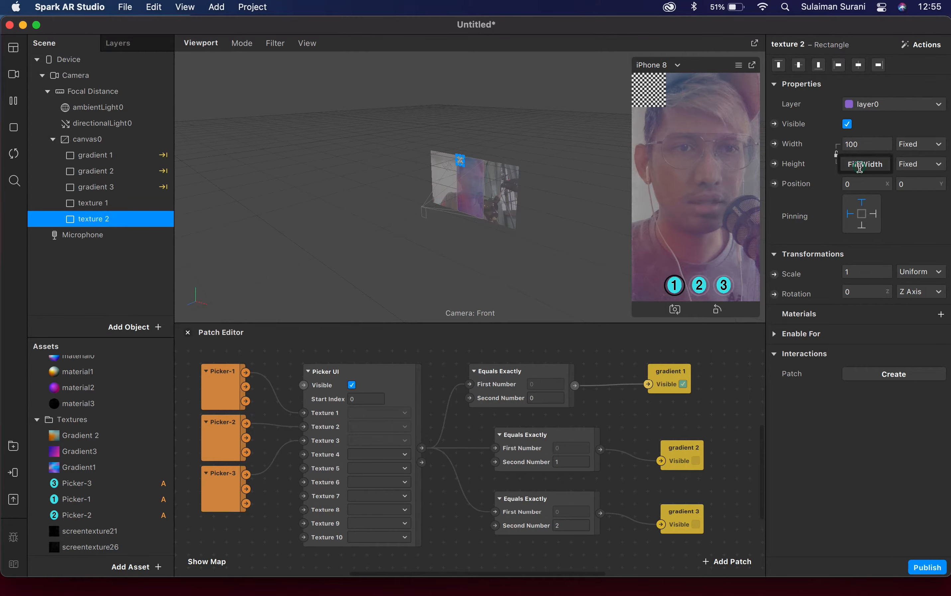
click(859, 164)
click(865, 183)
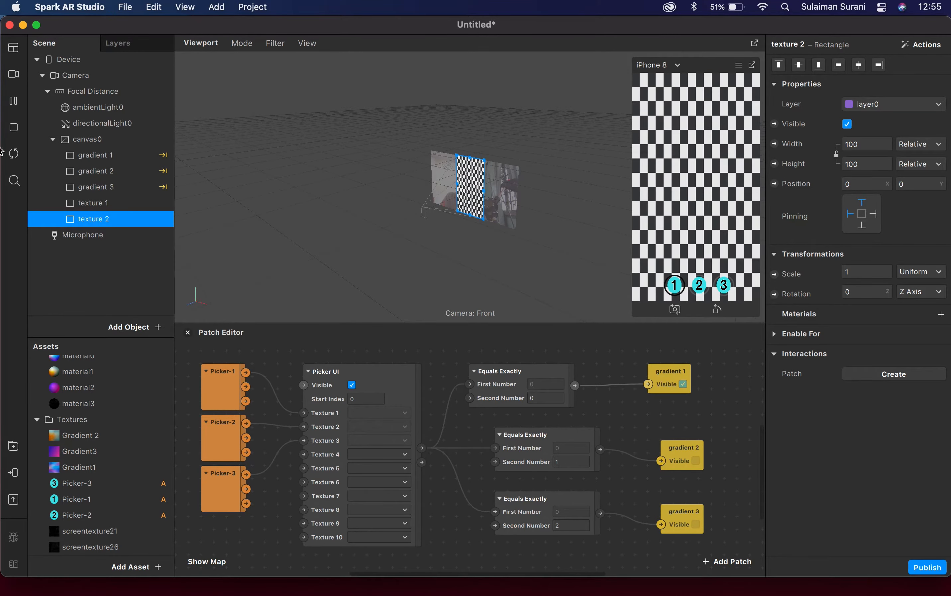
- Create a new material for texture 2 and assign screentexture26 as its diffuse texture
click(942, 315)
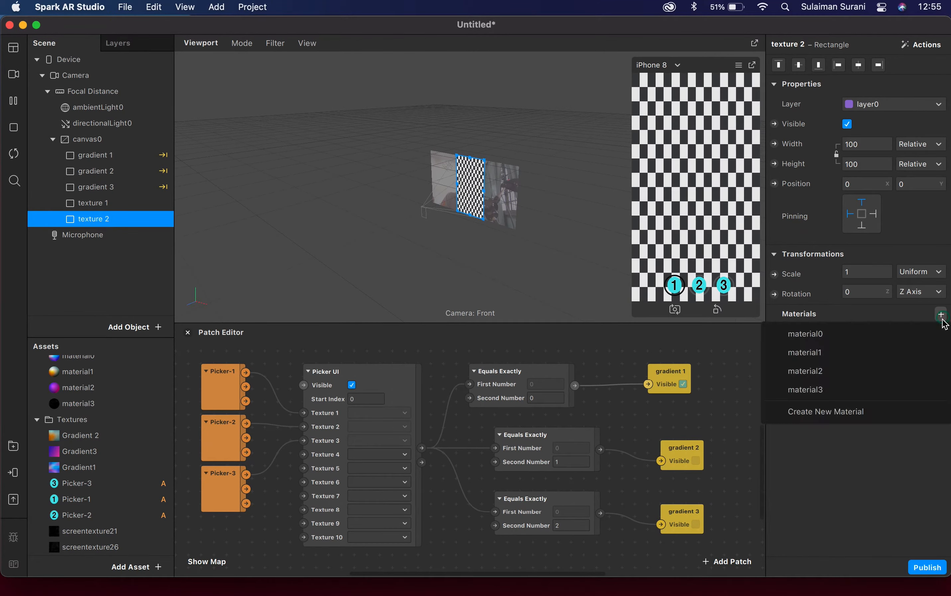
click(841, 416)
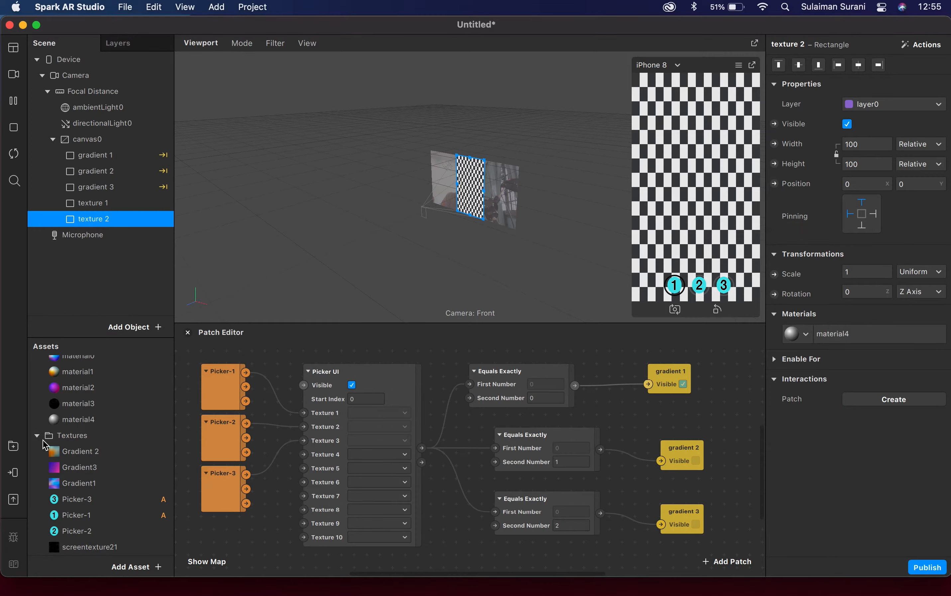
click(123, 414)
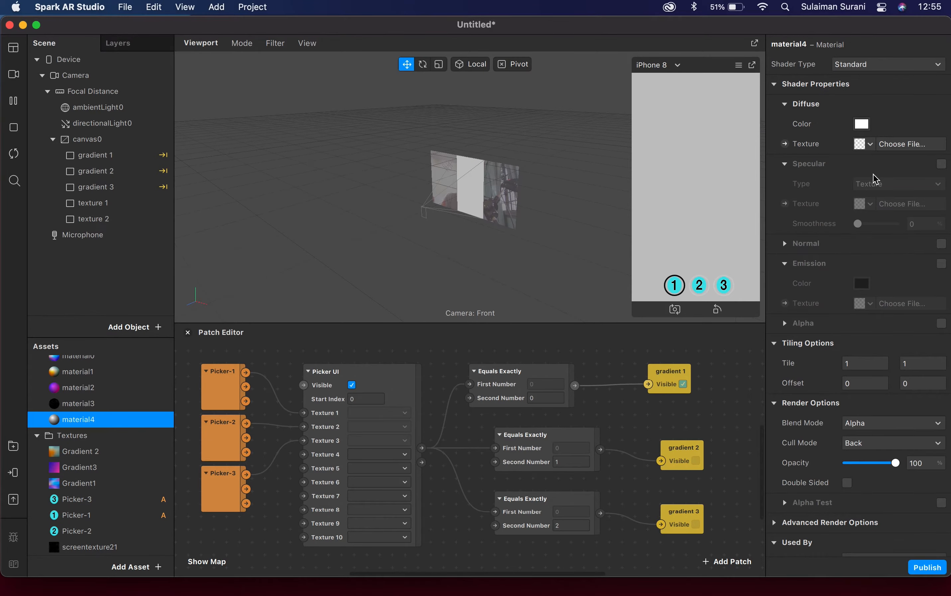
click(870, 145)
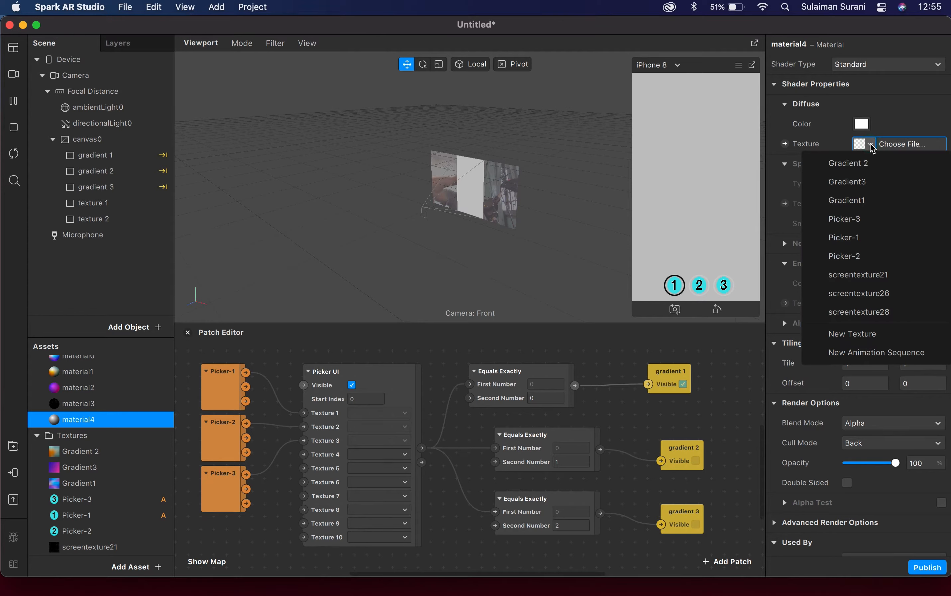
click(874, 294)
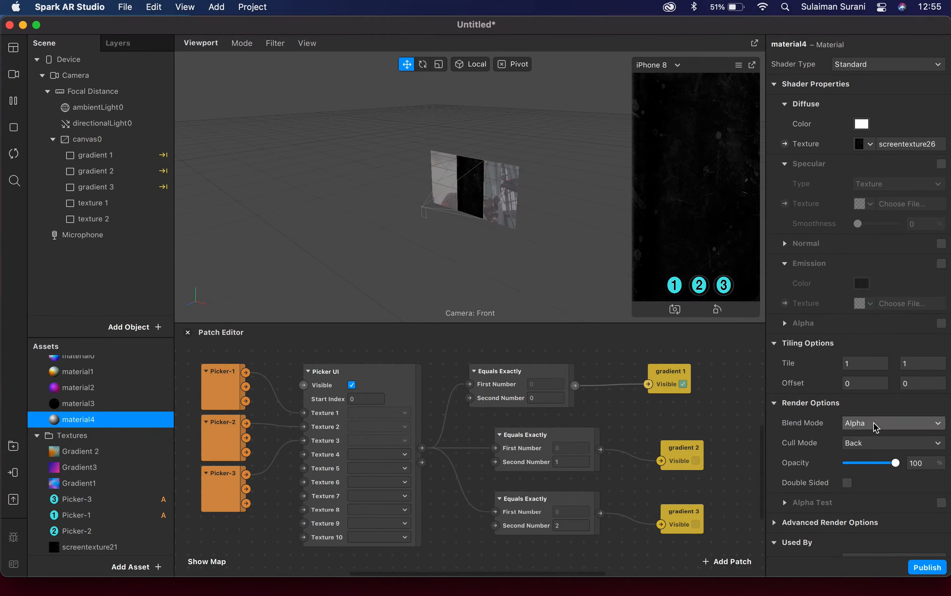
- Keep the blend mode of texture 2's material at Alpha and lower its opacity to about 21%
click(882, 422)
click(877, 453)
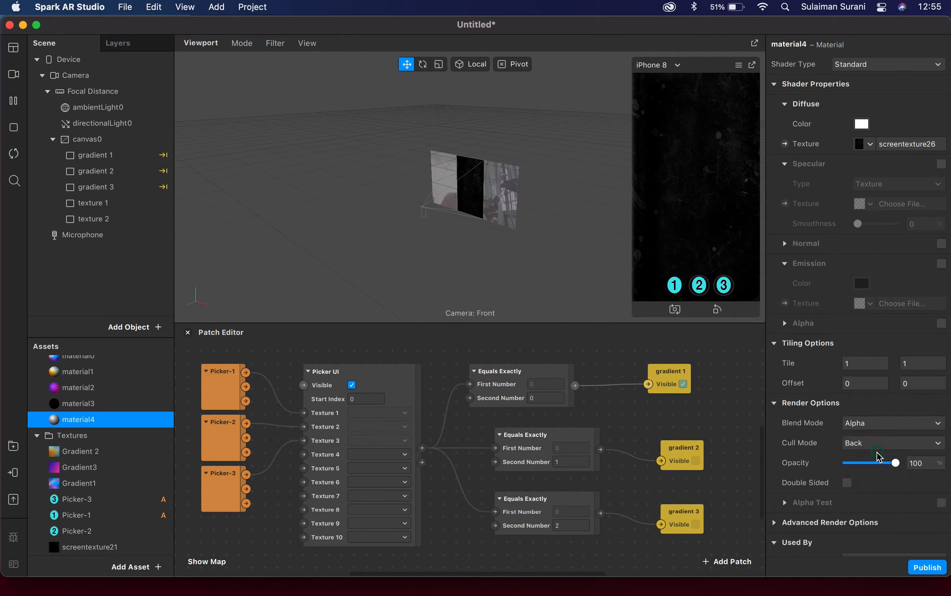
click(869, 464)
mouse_move(866, 468)
mouse_down()
mouse_move(847, 468)
mouse_move(858, 469)
mouse_up()
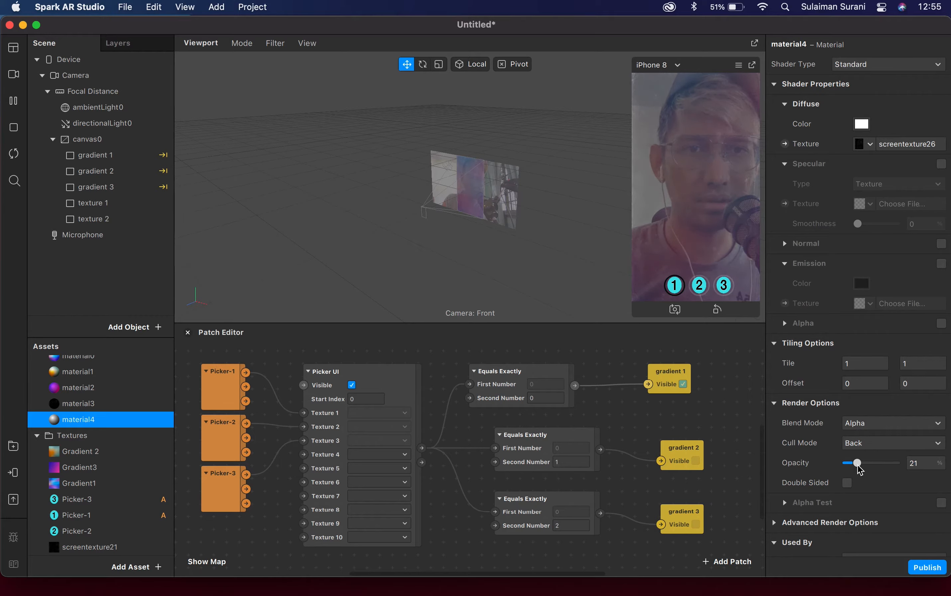
scroll(875, 463, down, 1)
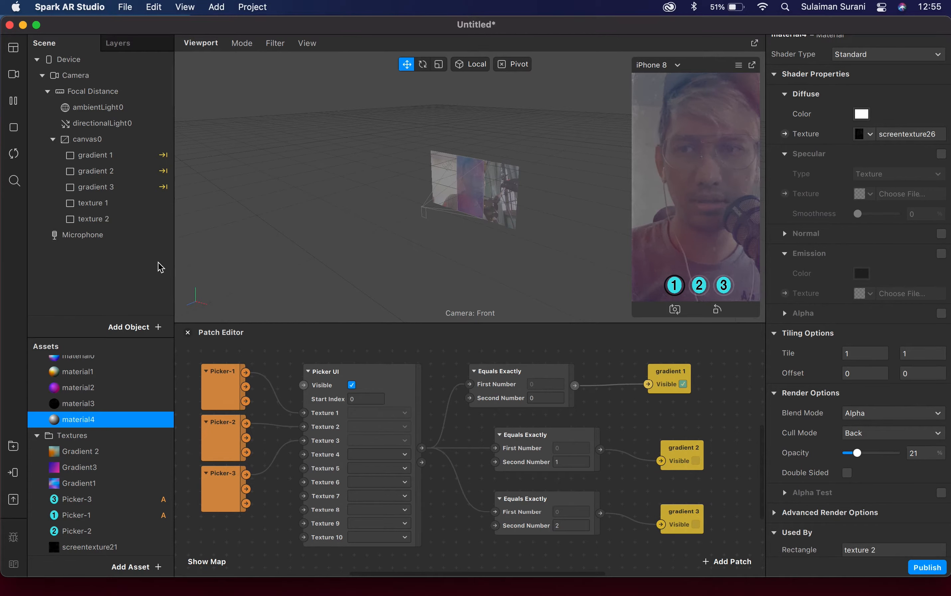
- Add another rectangle to canvas0 and rename it texture 3
right_click(91, 139)
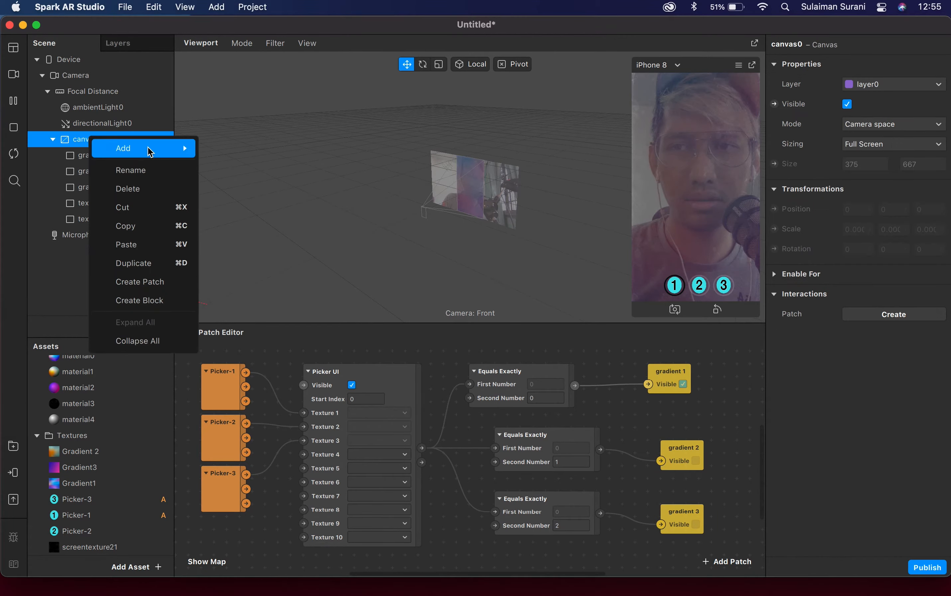
mouse_move(189, 150)
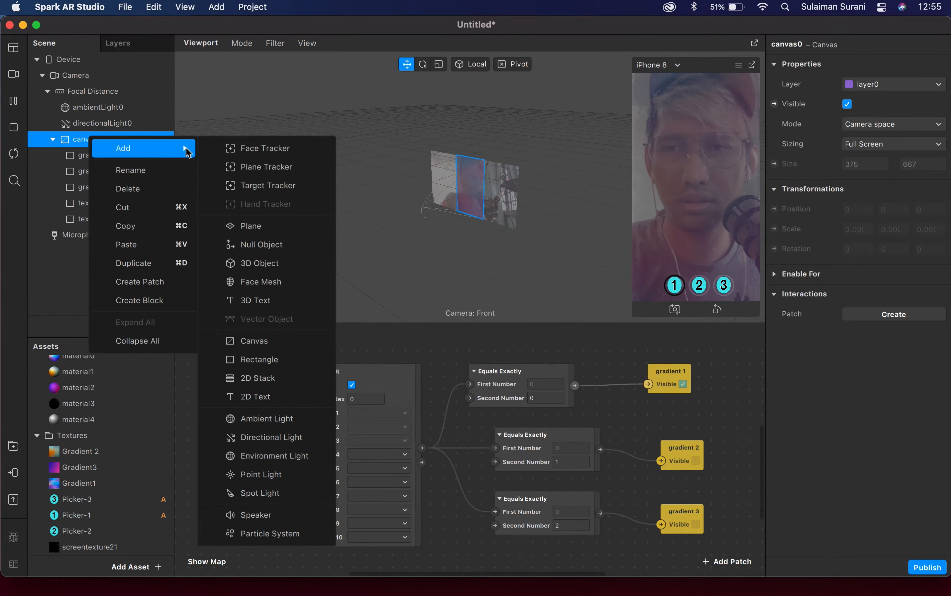
click(250, 358)
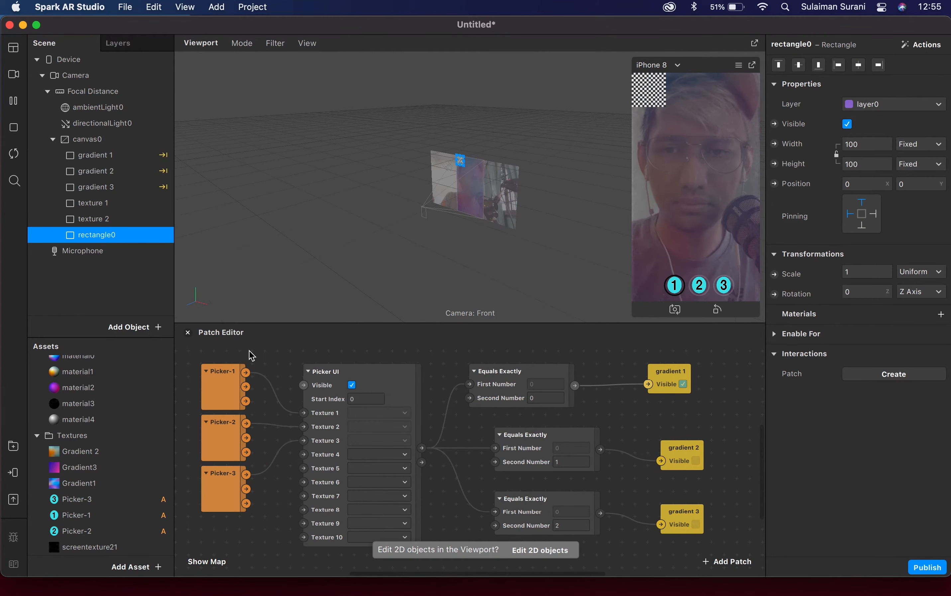
right_click(112, 238)
mouse_move(129, 245)
click(142, 270)
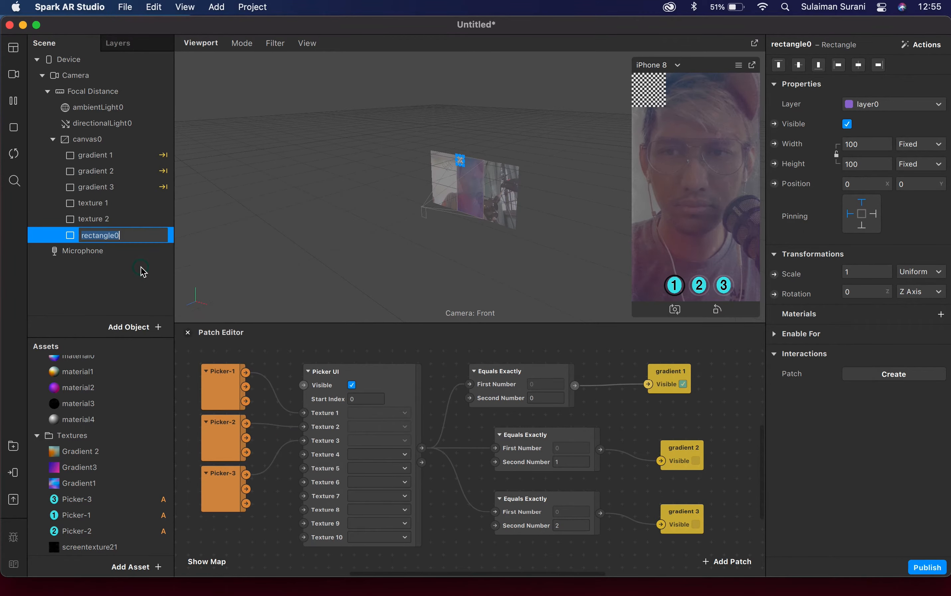
text(texture)
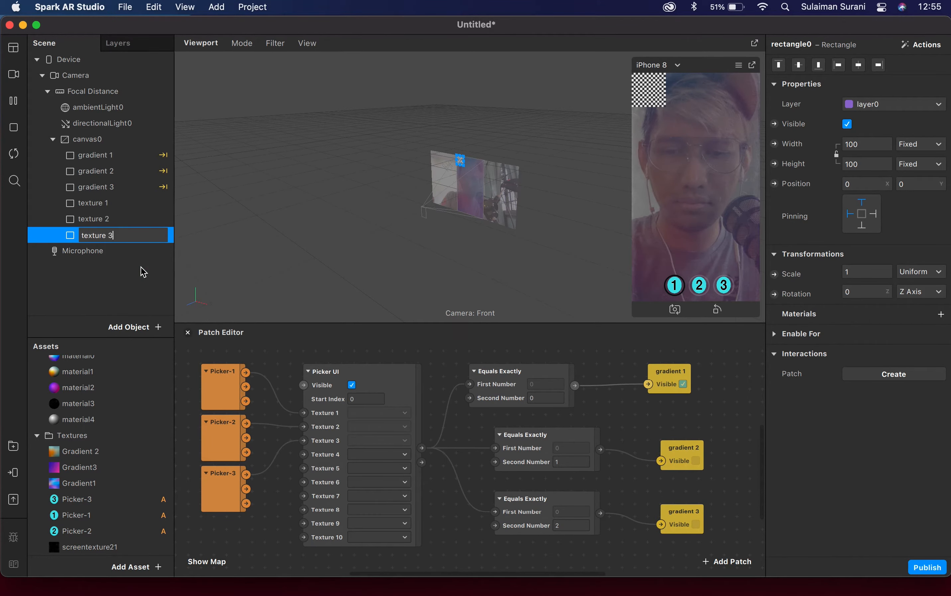
text( 3)
key(Return)
- Make the texture 3 rectangle fill the full width and height of the canvas
click(863, 144)
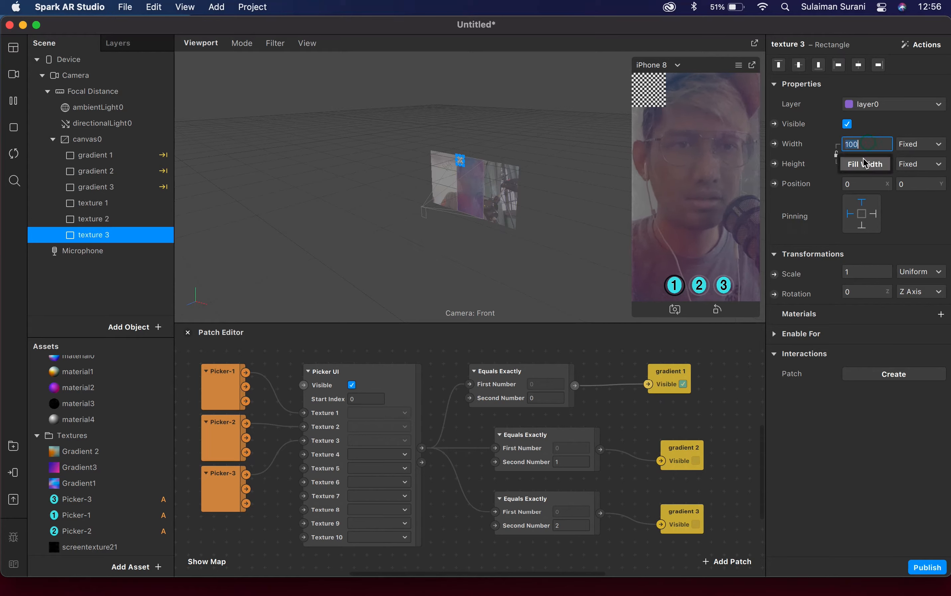
click(865, 163)
click(859, 163)
click(864, 184)
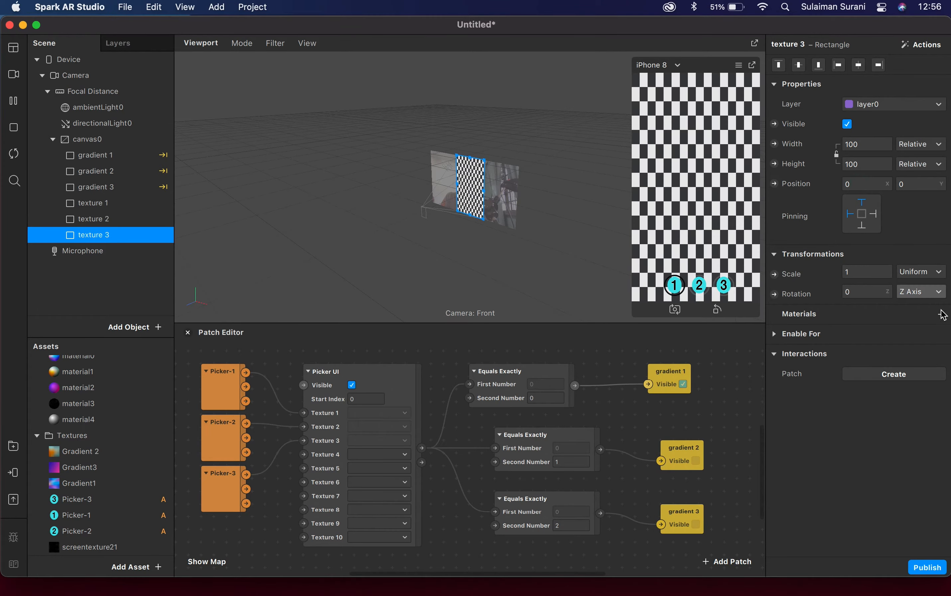
- Create a new material for texture 3 and assign screentexture28 as its diffuse texture
click(941, 313)
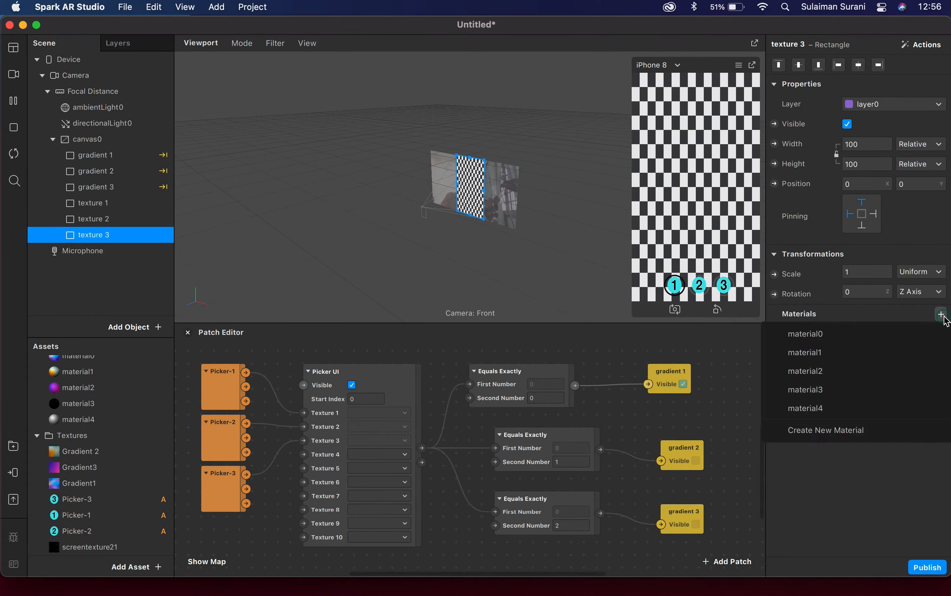
click(812, 429)
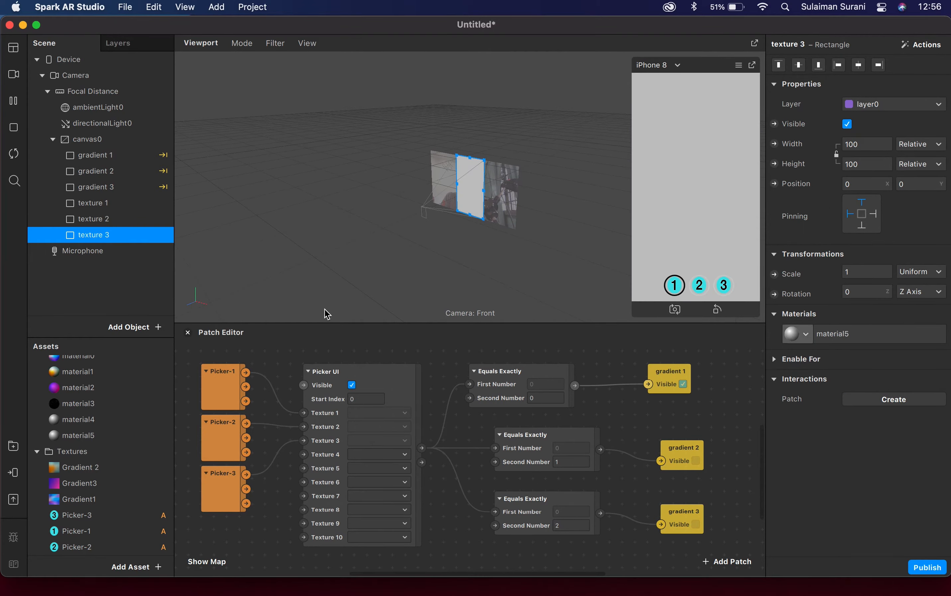
click(81, 437)
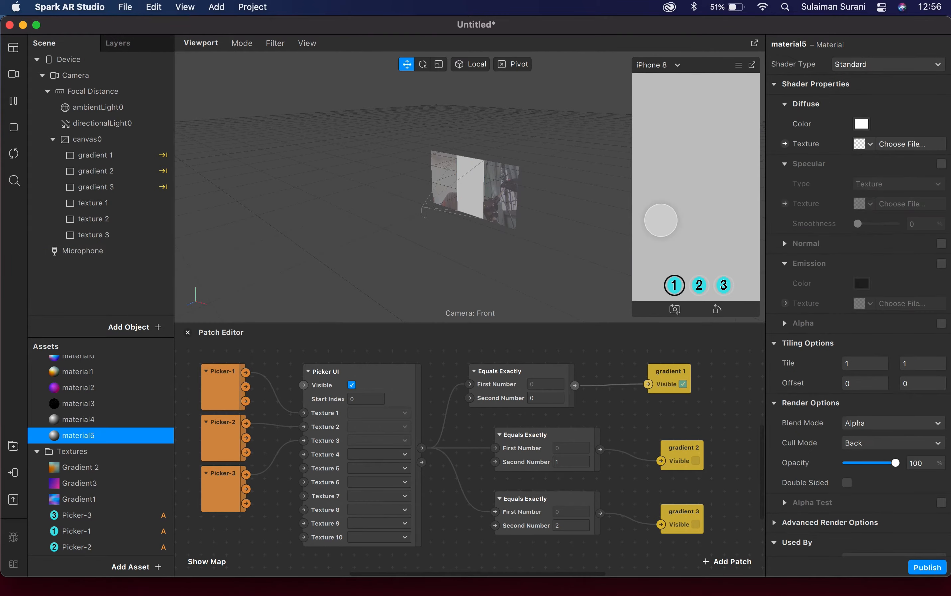
click(870, 144)
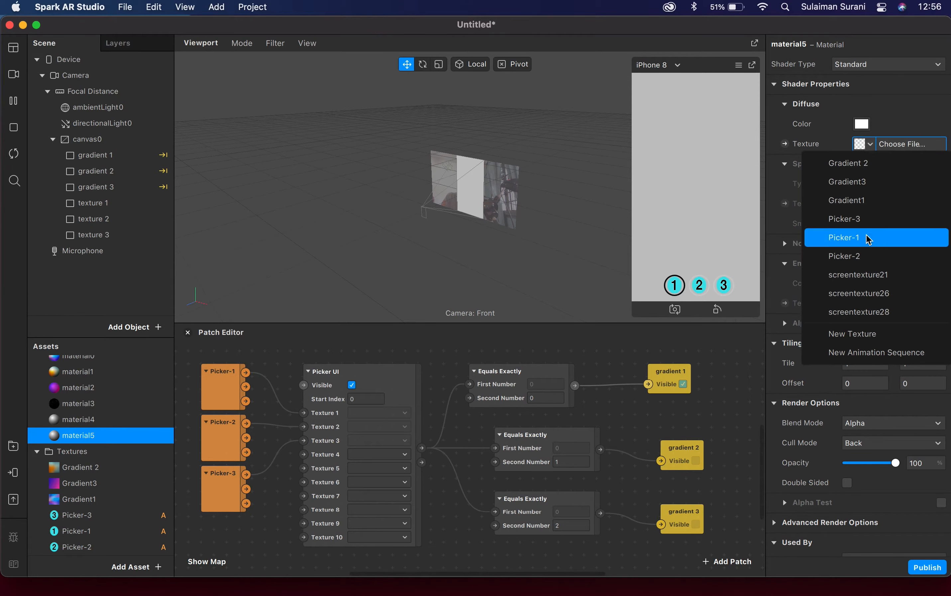
click(861, 313)
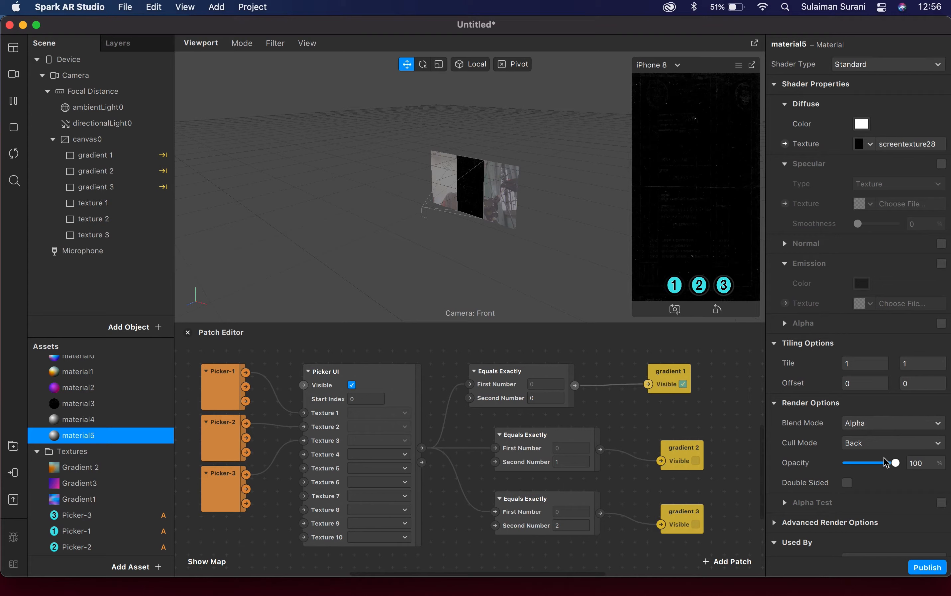
- Lower the opacity of texture 3's material, material5, to about 27%
drag(892, 464, 876, 465)
drag(866, 466, 861, 467)
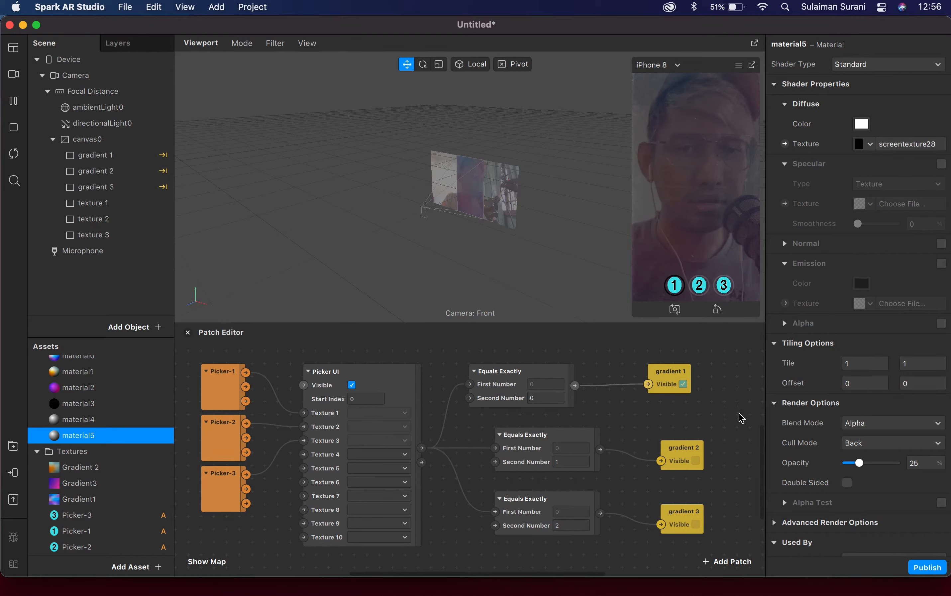
click(70, 419)
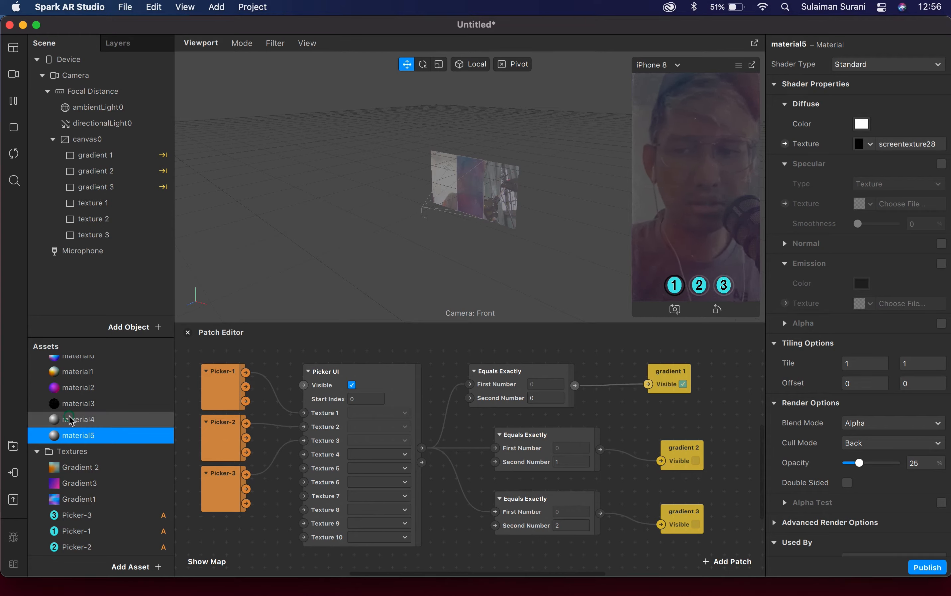
click(72, 435)
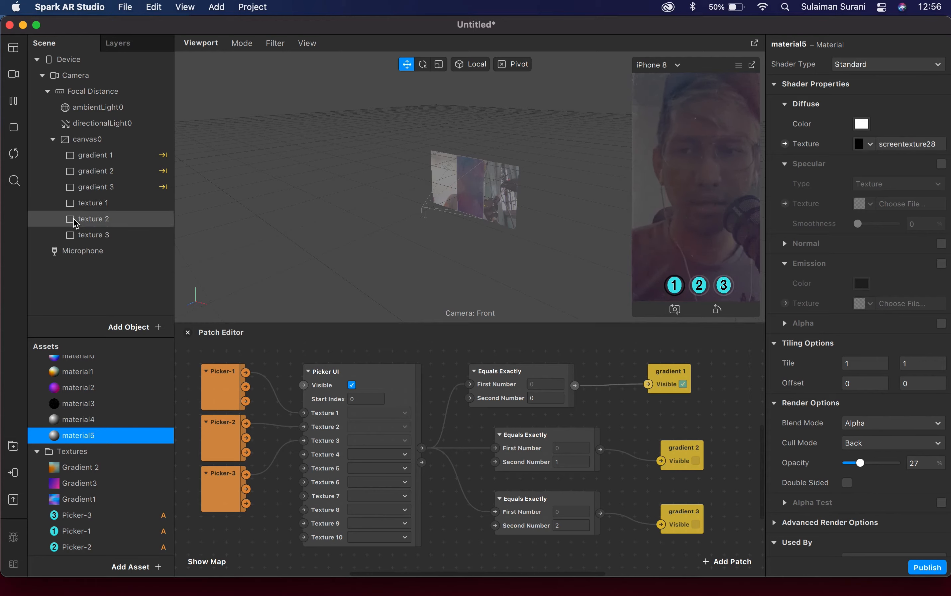
- Create a visibility patch for texture 1, place it beside the gradient 1 patch and connect it to the first Equals Exactly output
click(80, 206)
click(80, 206)
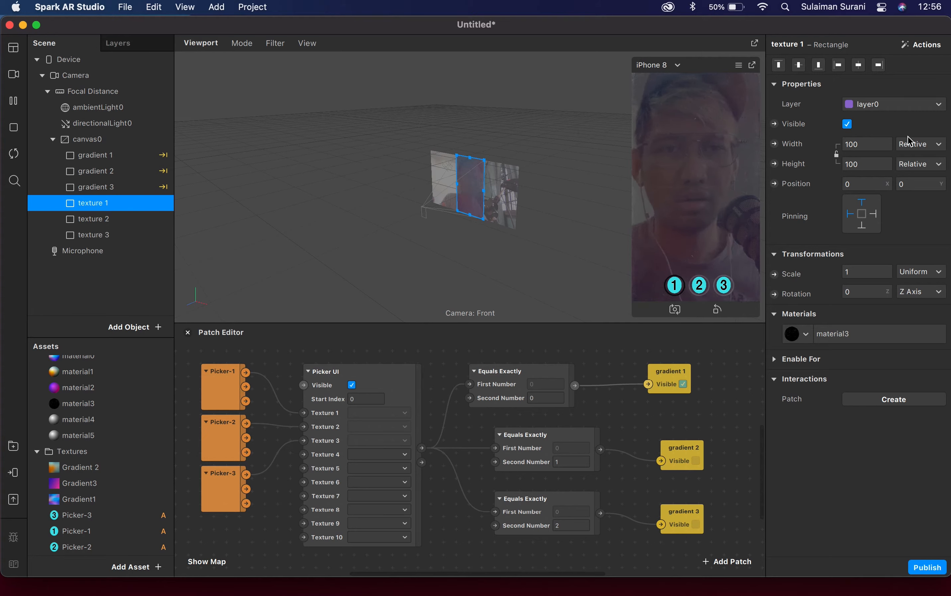
click(774, 124)
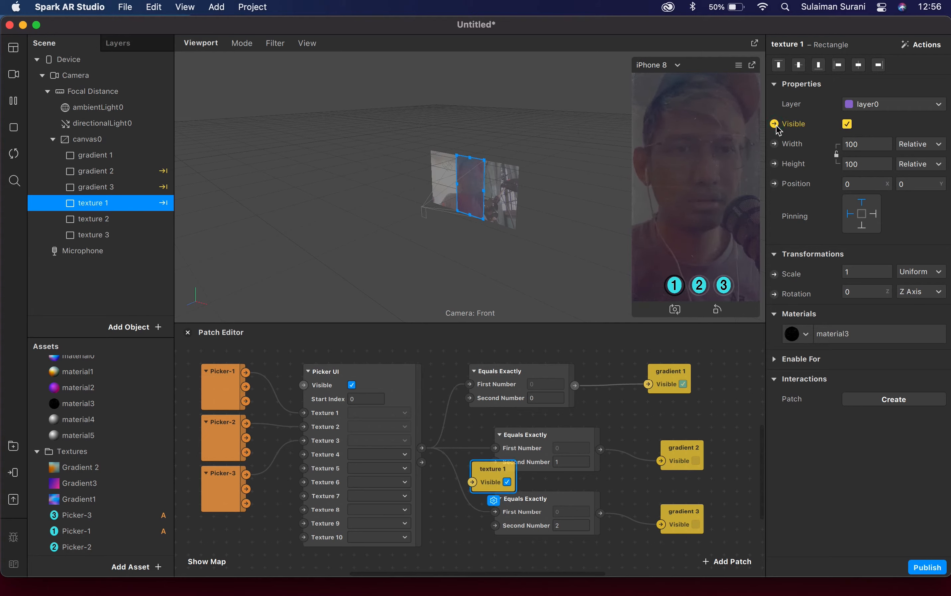
drag(487, 490, 740, 396)
scroll(712, 399, right, 2)
drag(665, 398, 680, 396)
drag(537, 385, 661, 410)
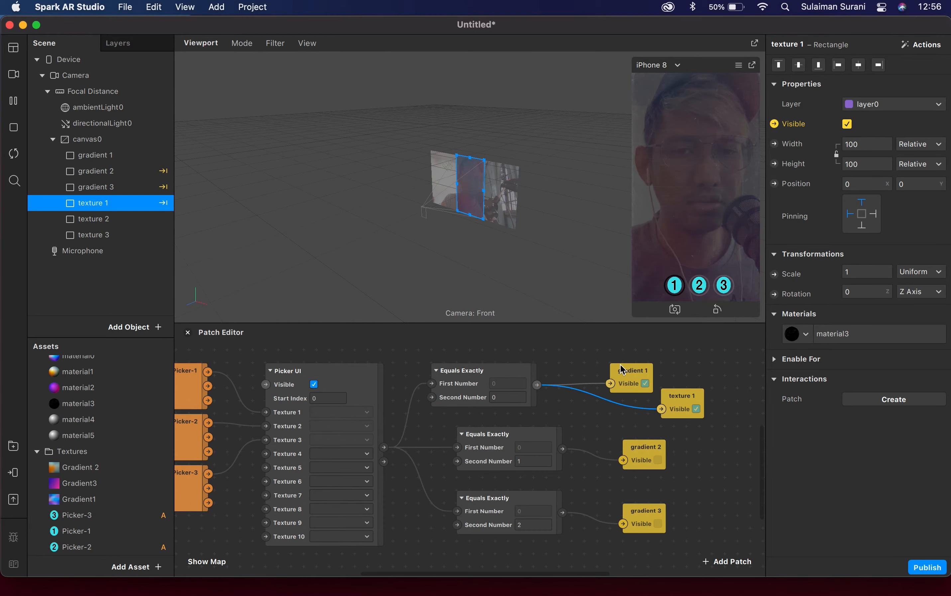
scroll(673, 401, up, 1)
scroll(674, 403, right, 1)
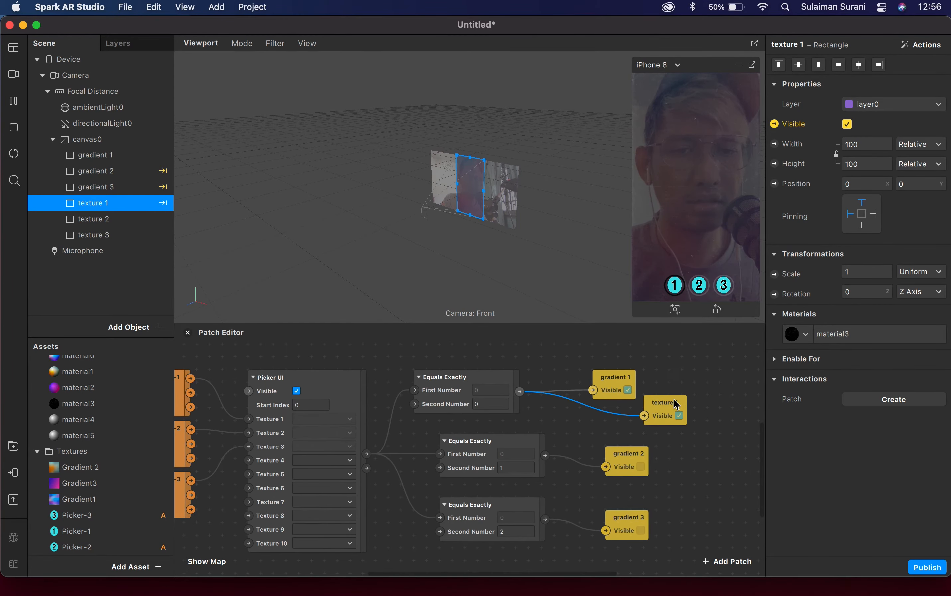
- Create a visibility patch for texture 2, place it beside the gradient 2 patch and connect it to the second Equals Exactly output
click(77, 219)
click(774, 123)
drag(487, 467, 673, 465)
mouse_move(545, 455)
mouse_down()
mouse_move(625, 481)
mouse_move(657, 480)
mouse_up()
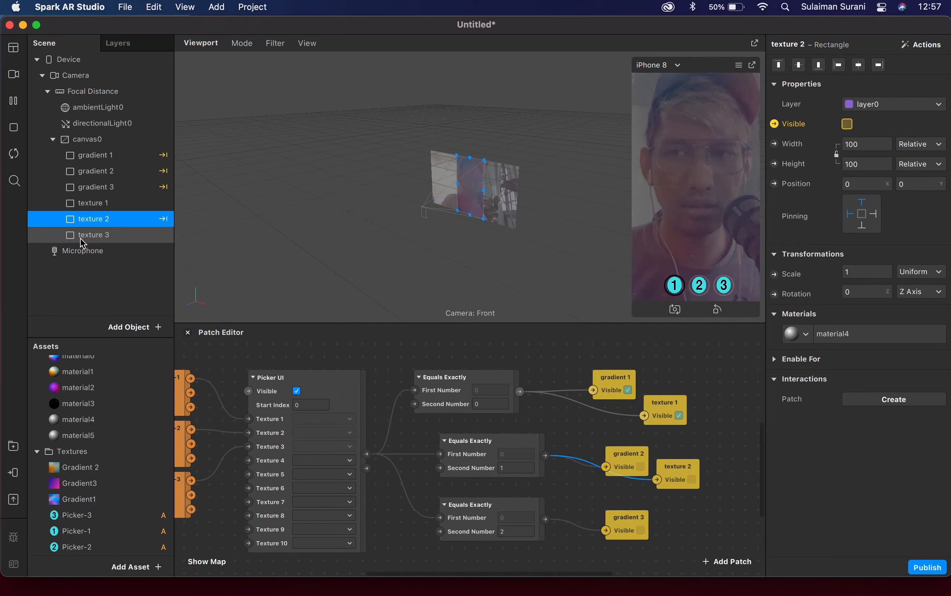
- Create a visibility patch for texture 3, place it below the gradient 3 patch and connect it to the third Equals Exactly output
key(Down)
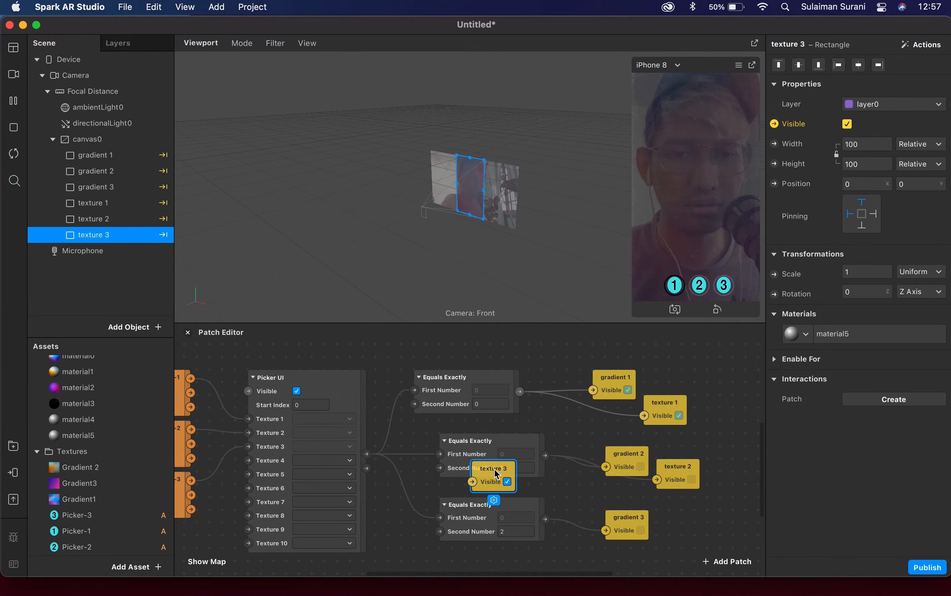
mouse_move(496, 473)
mouse_down()
mouse_move(730, 531)
mouse_move(630, 525)
mouse_up()
scroll(665, 496, down, 3)
drag(545, 466, 616, 516)
- Reposition the second and third Equals Exactly patches to tidy the patch graph's layout
drag(493, 453, 488, 479)
drag(486, 413, 474, 439)
click(680, 426)
scroll(689, 417, up, 3)
scroll(689, 416, left, 2)
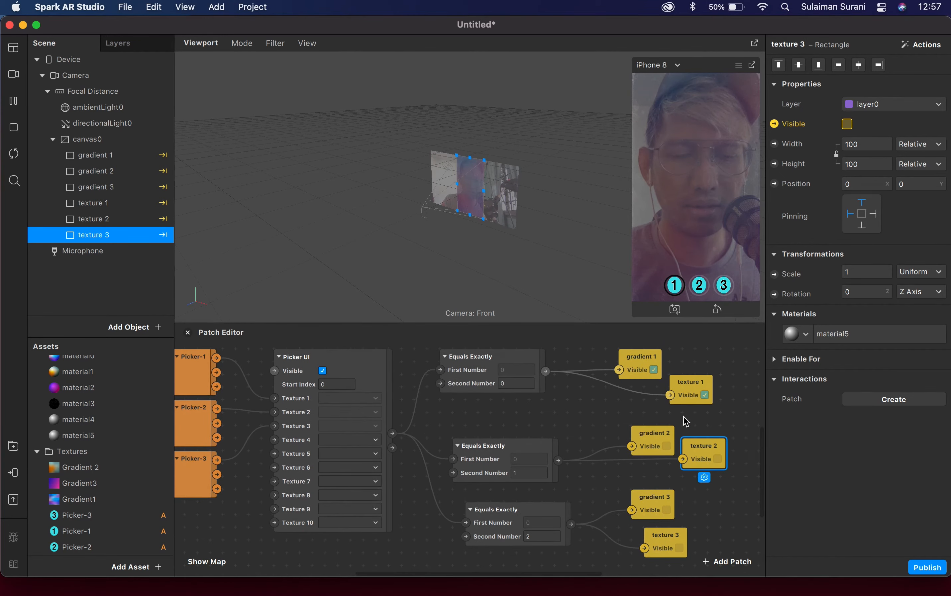
- Turn on touch simulation in the device preview and test picker options 2, 3 and 1
click(738, 66)
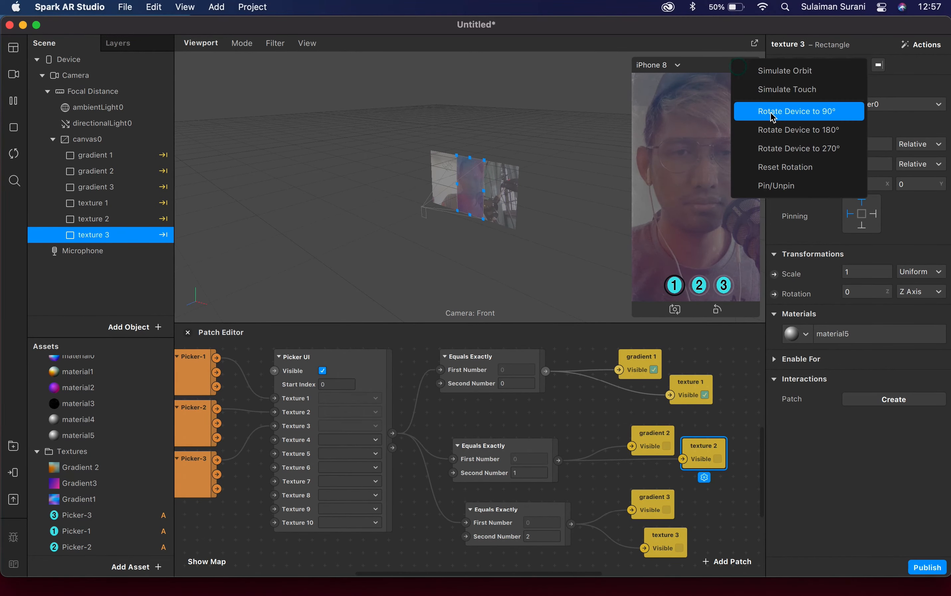
click(769, 93)
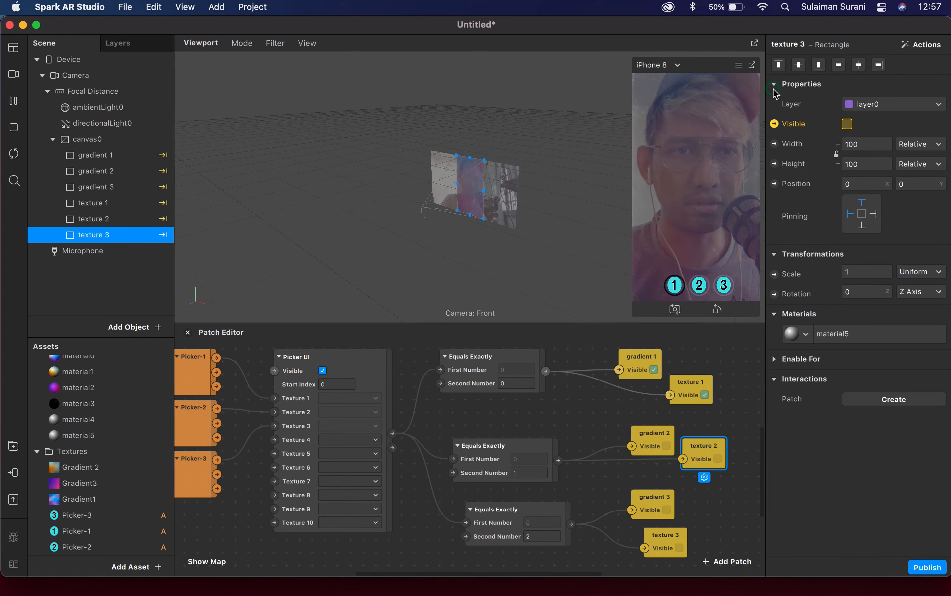
click(699, 285)
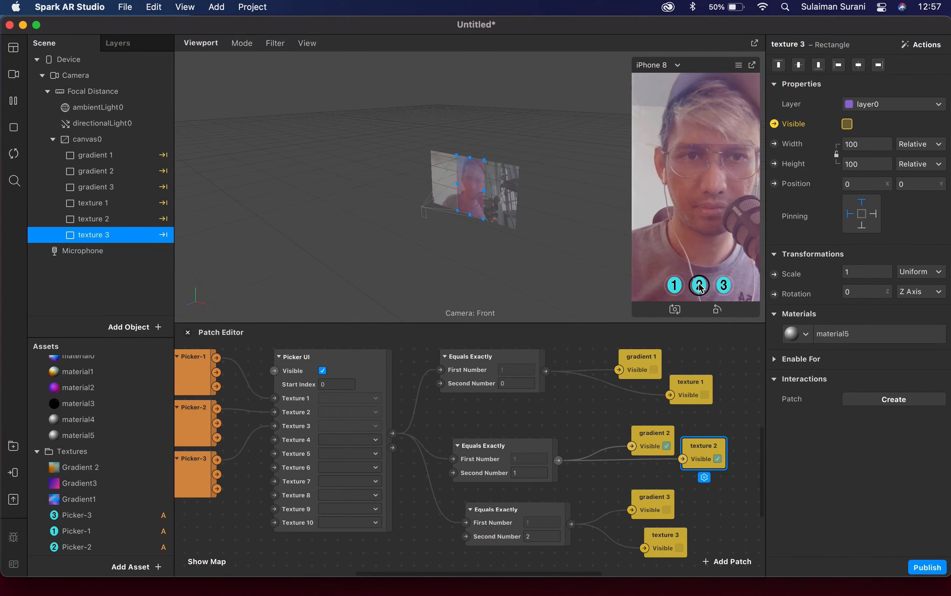
click(724, 286)
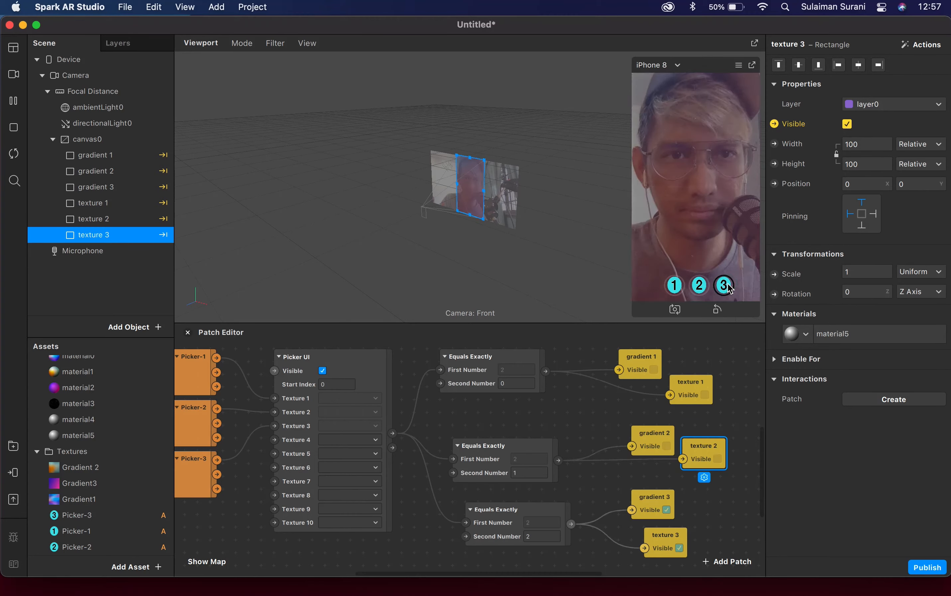
click(672, 287)
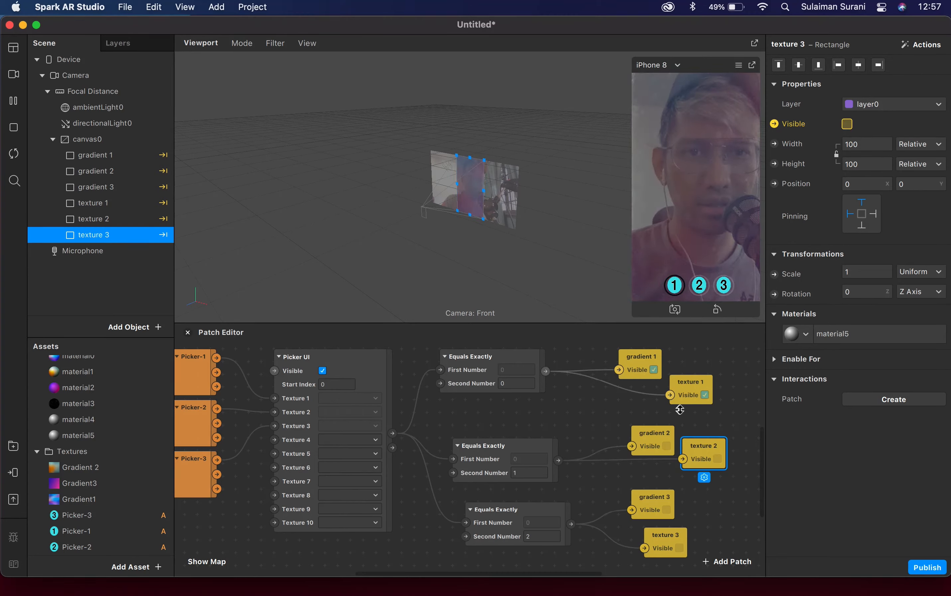
- Lower the opacity of texture 1's material, material3, to about 11%
click(90, 204)
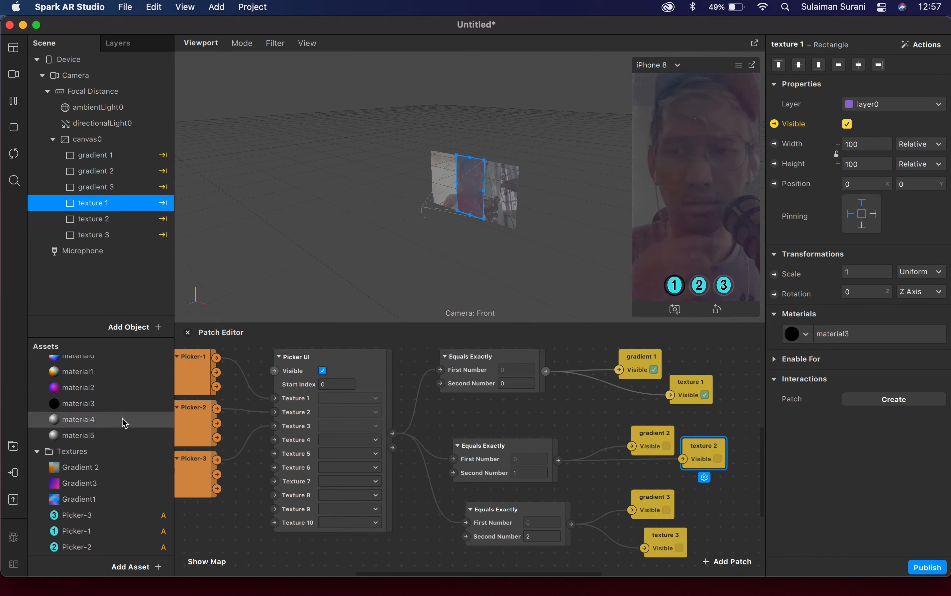
double_click(95, 410)
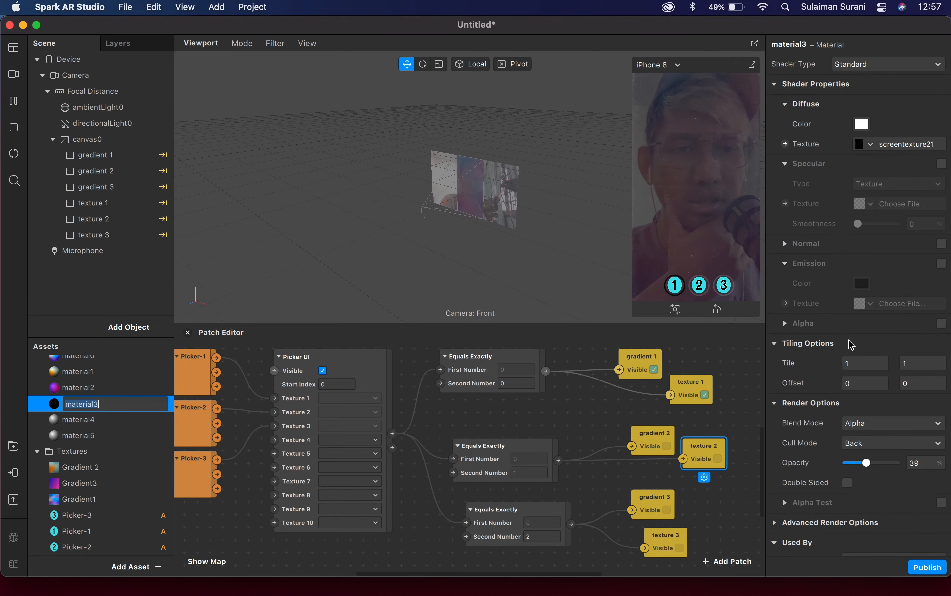
drag(864, 465, 853, 465)
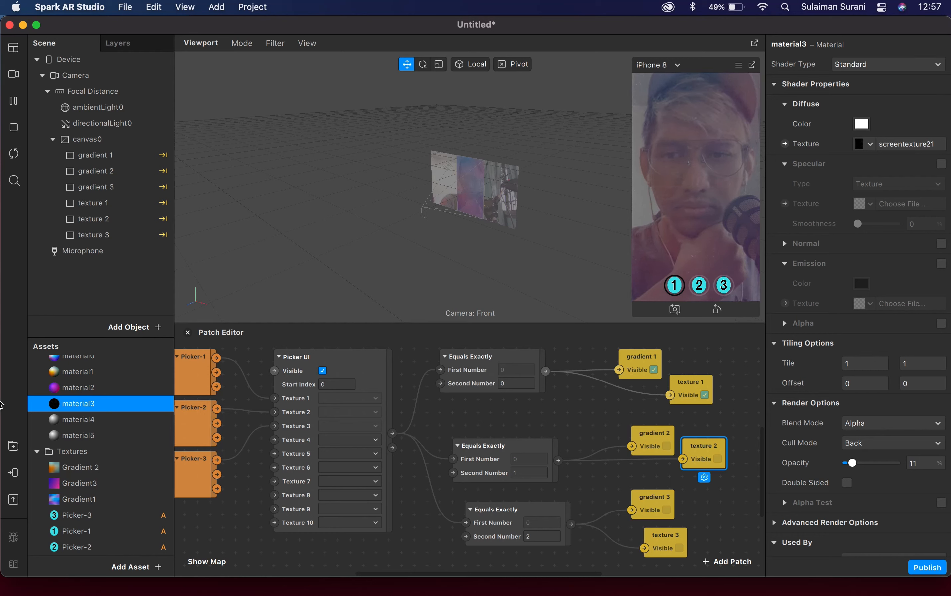
- Check material4's opacity with picker option 2 and material5's opacity with picker option 3 in the device preview
click(66, 423)
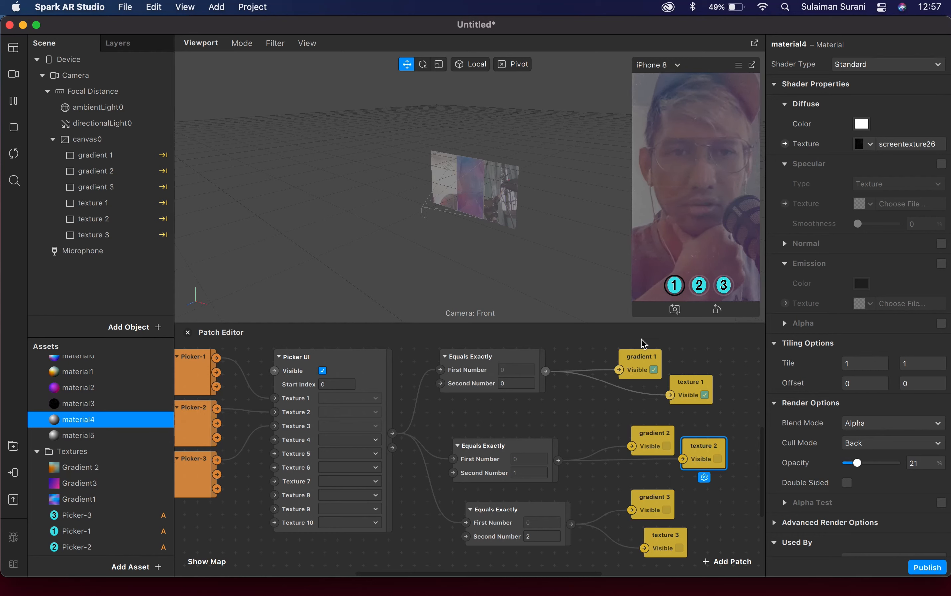
click(702, 290)
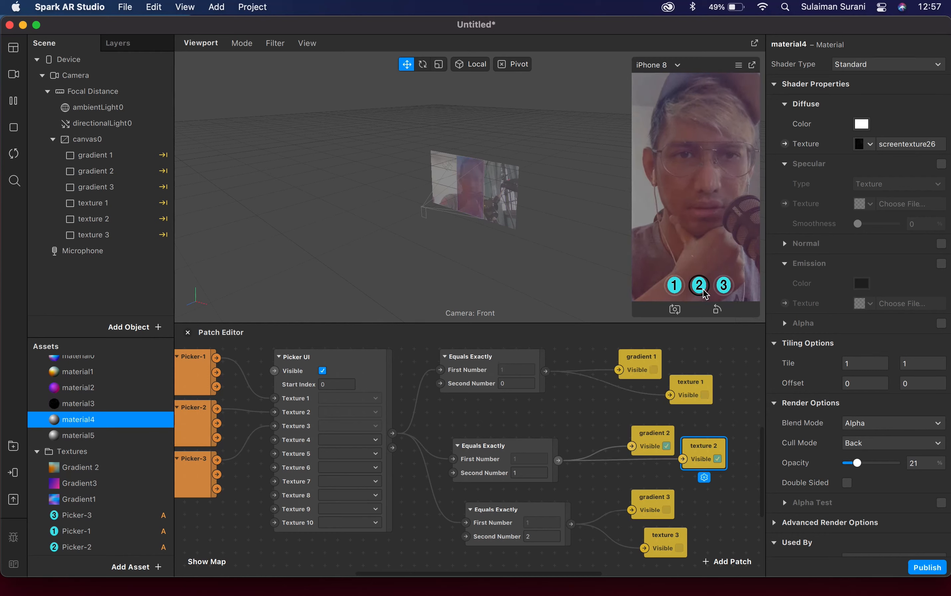
click(87, 436)
click(723, 291)
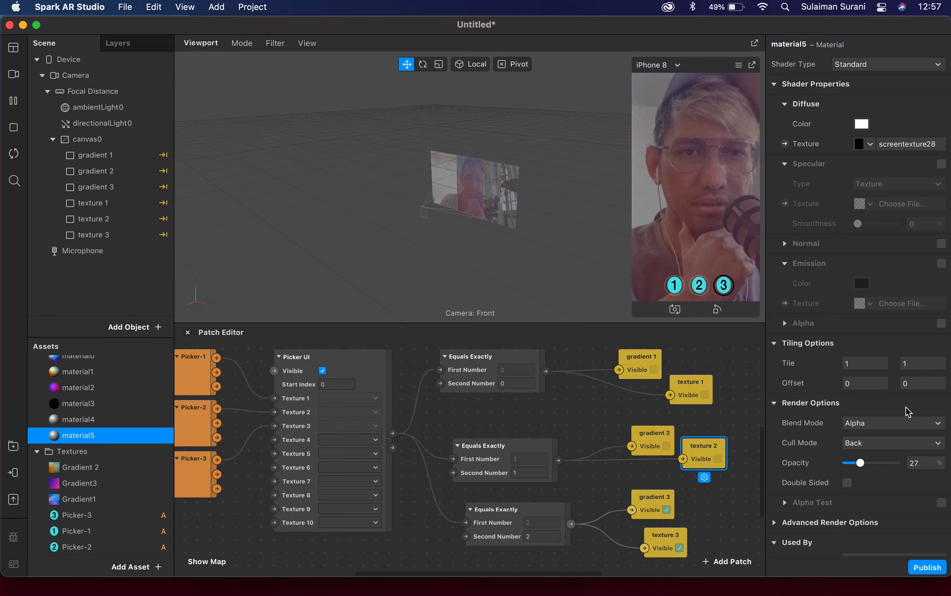
double_click(88, 410)
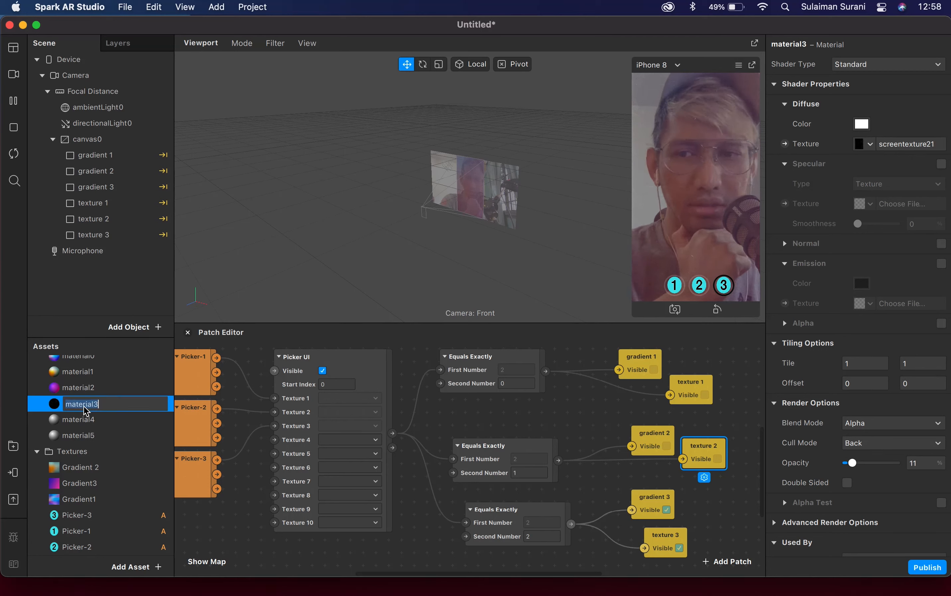
click(81, 424)
click(79, 435)
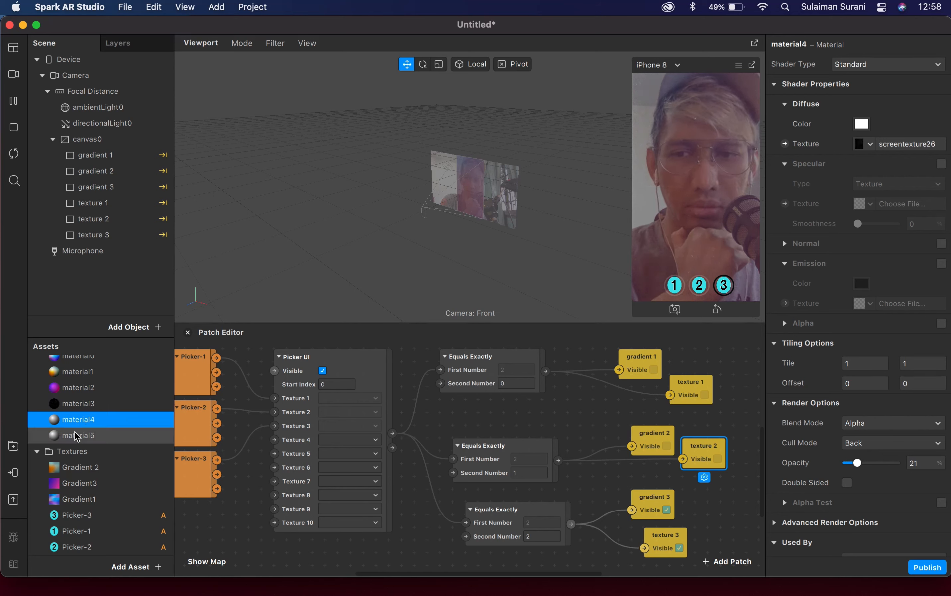
double_click(78, 406)
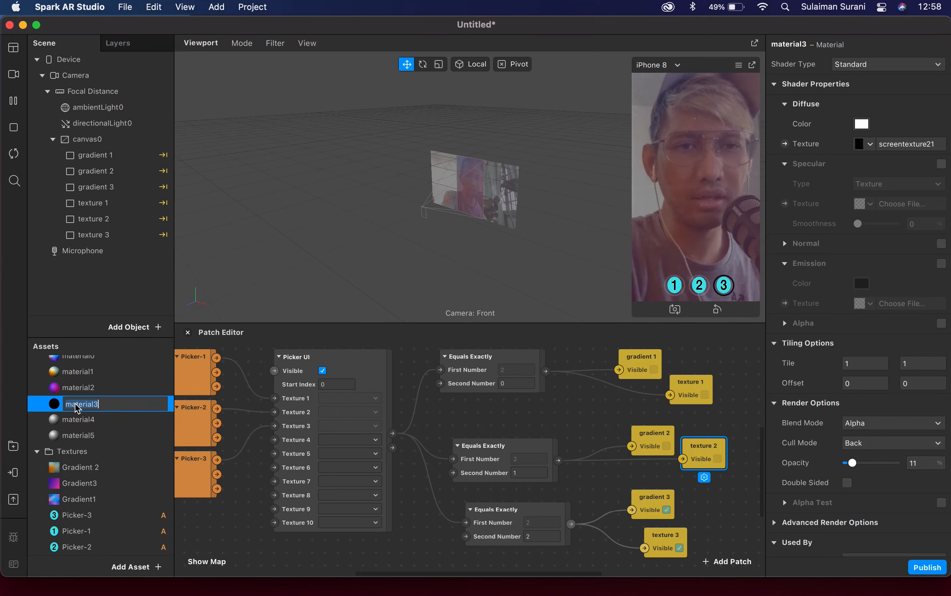
- Enlarge the Patch Editor slightly by raising its border with the viewport
click(516, 323)
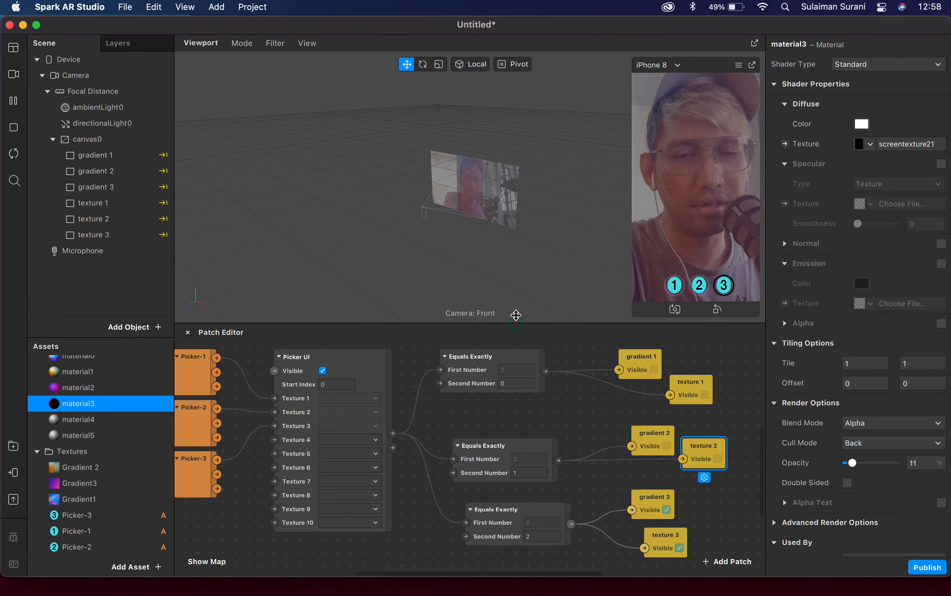
drag(516, 315, 516, 306)
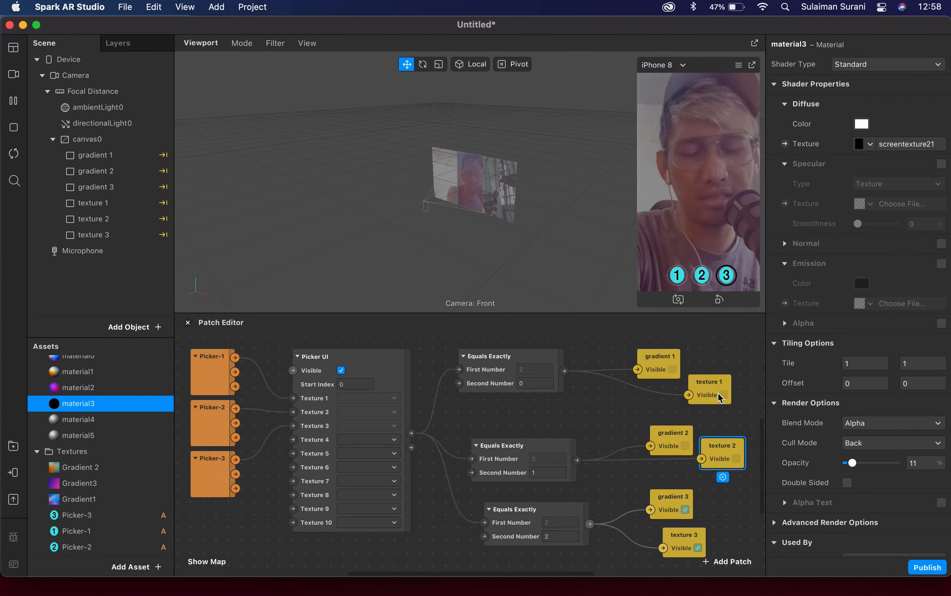